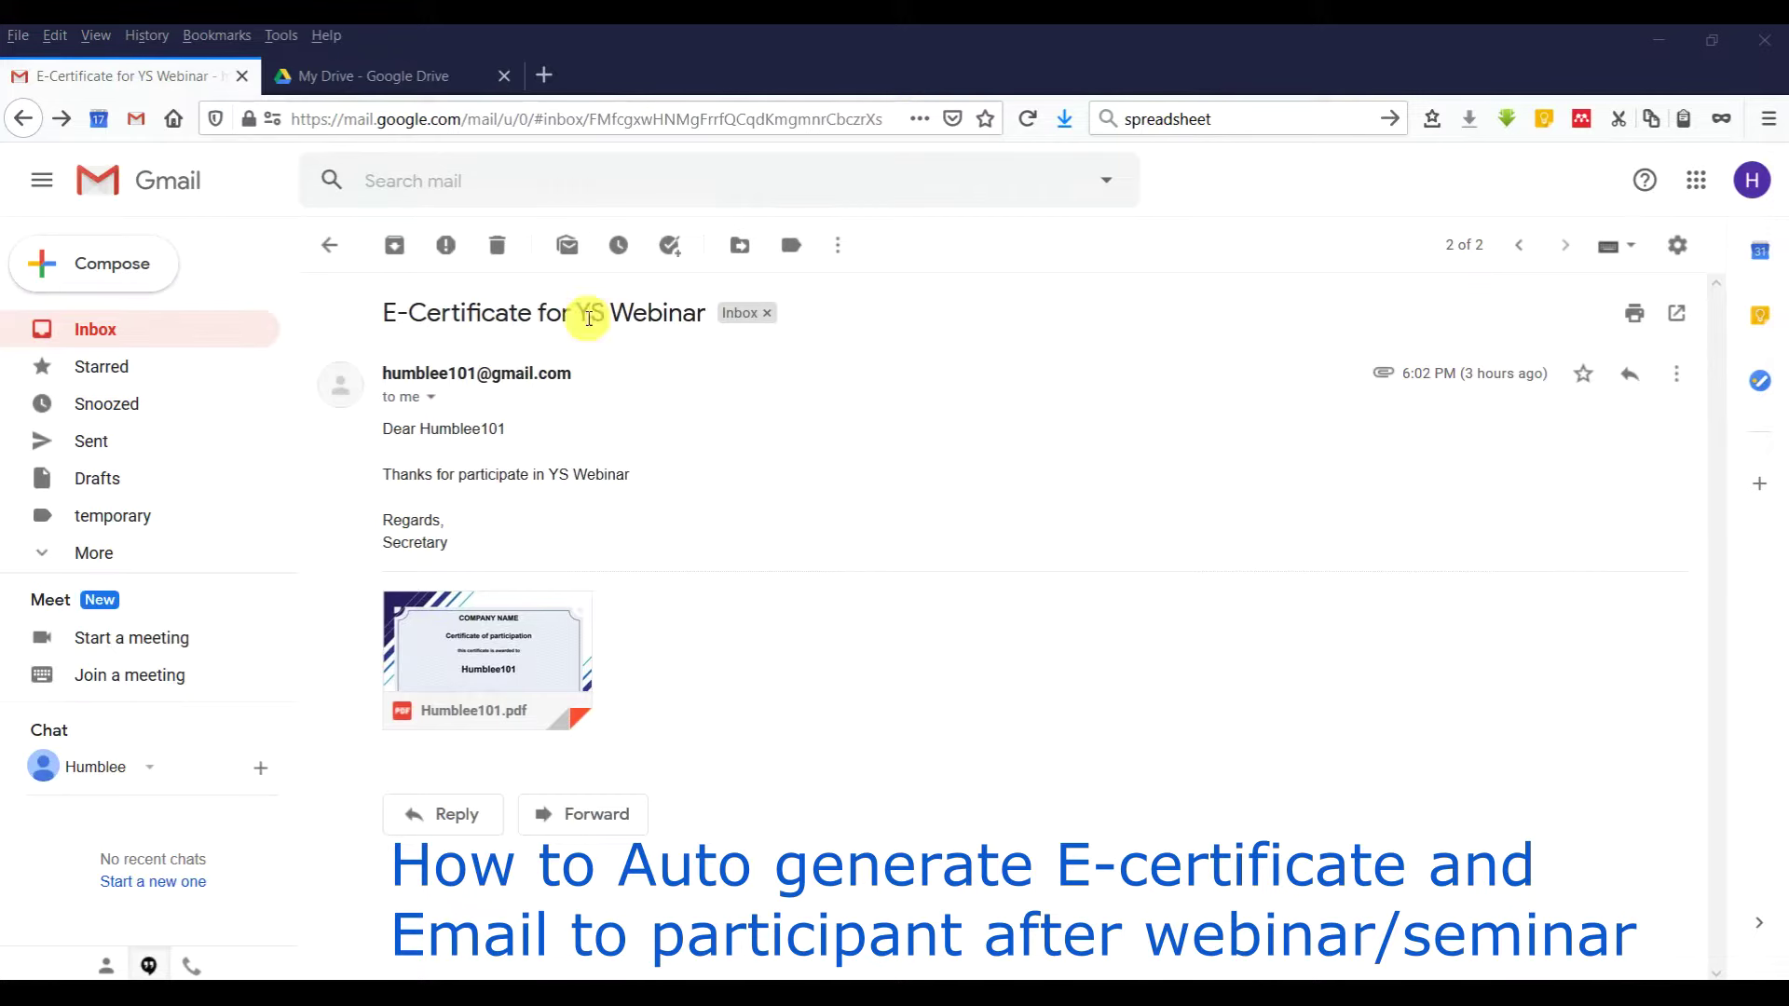
Preview the emailed certificate PDF attachment in Gmail, then switch to My Drive in Google Drive.
mouse_move(472, 631)
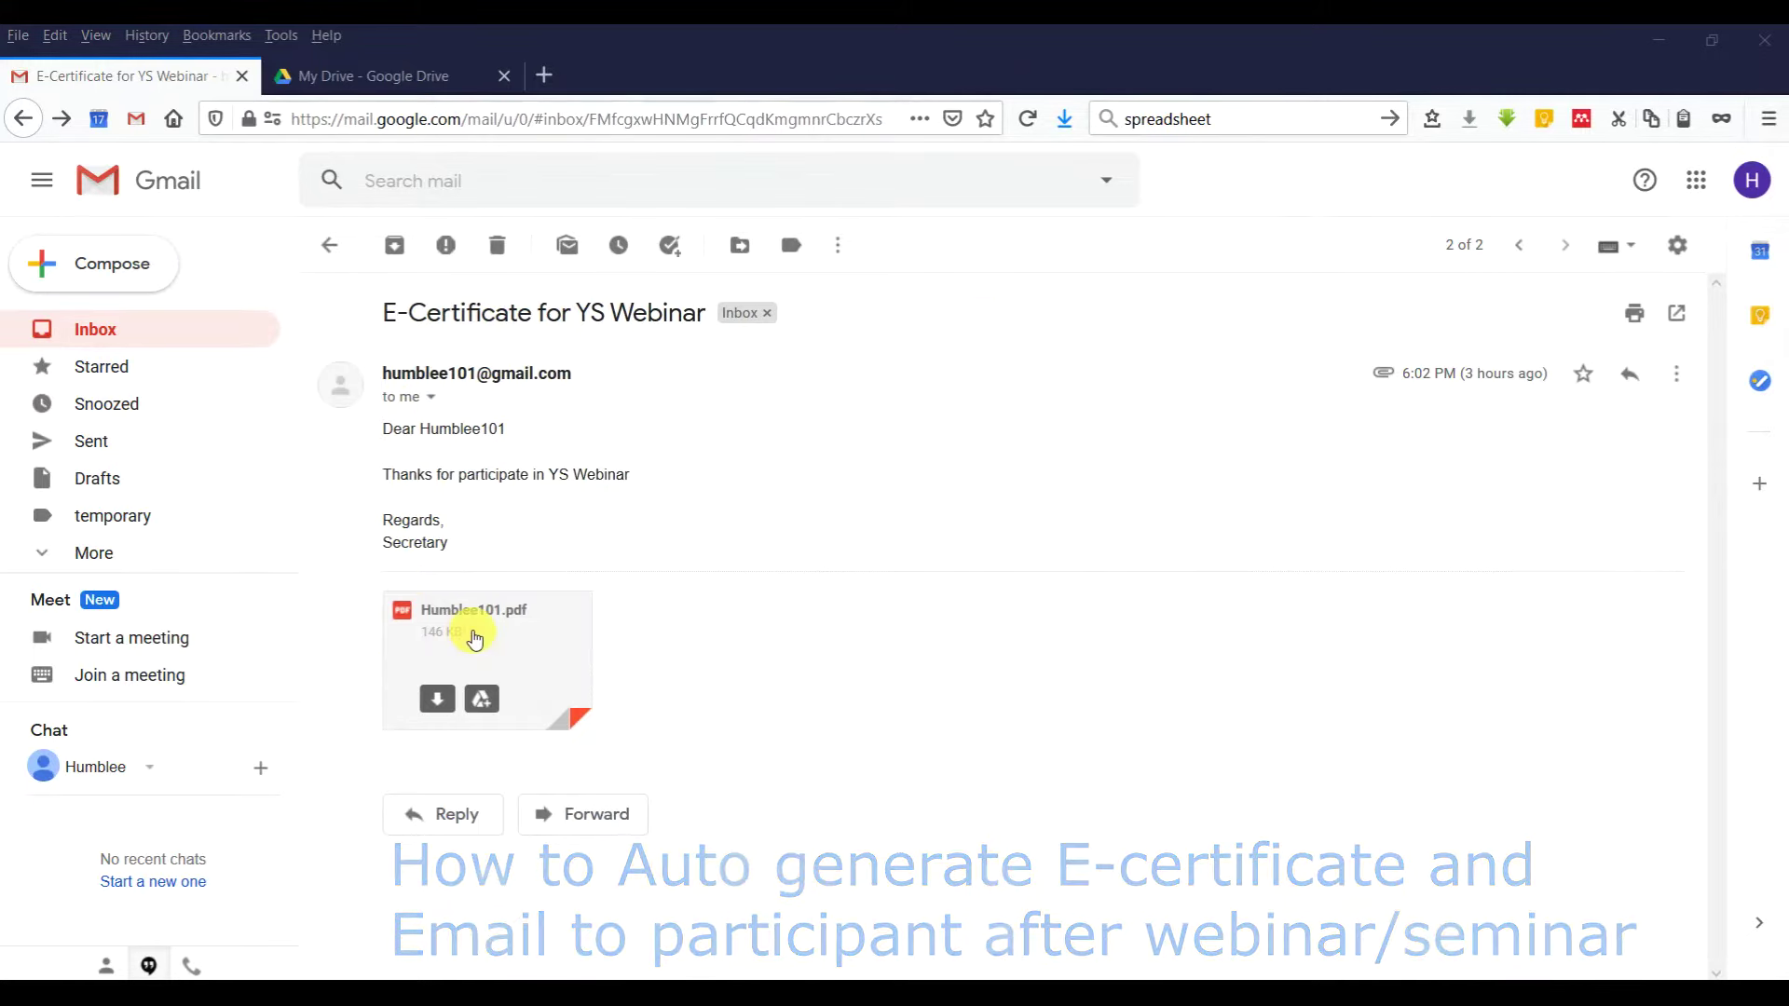
click(472, 633)
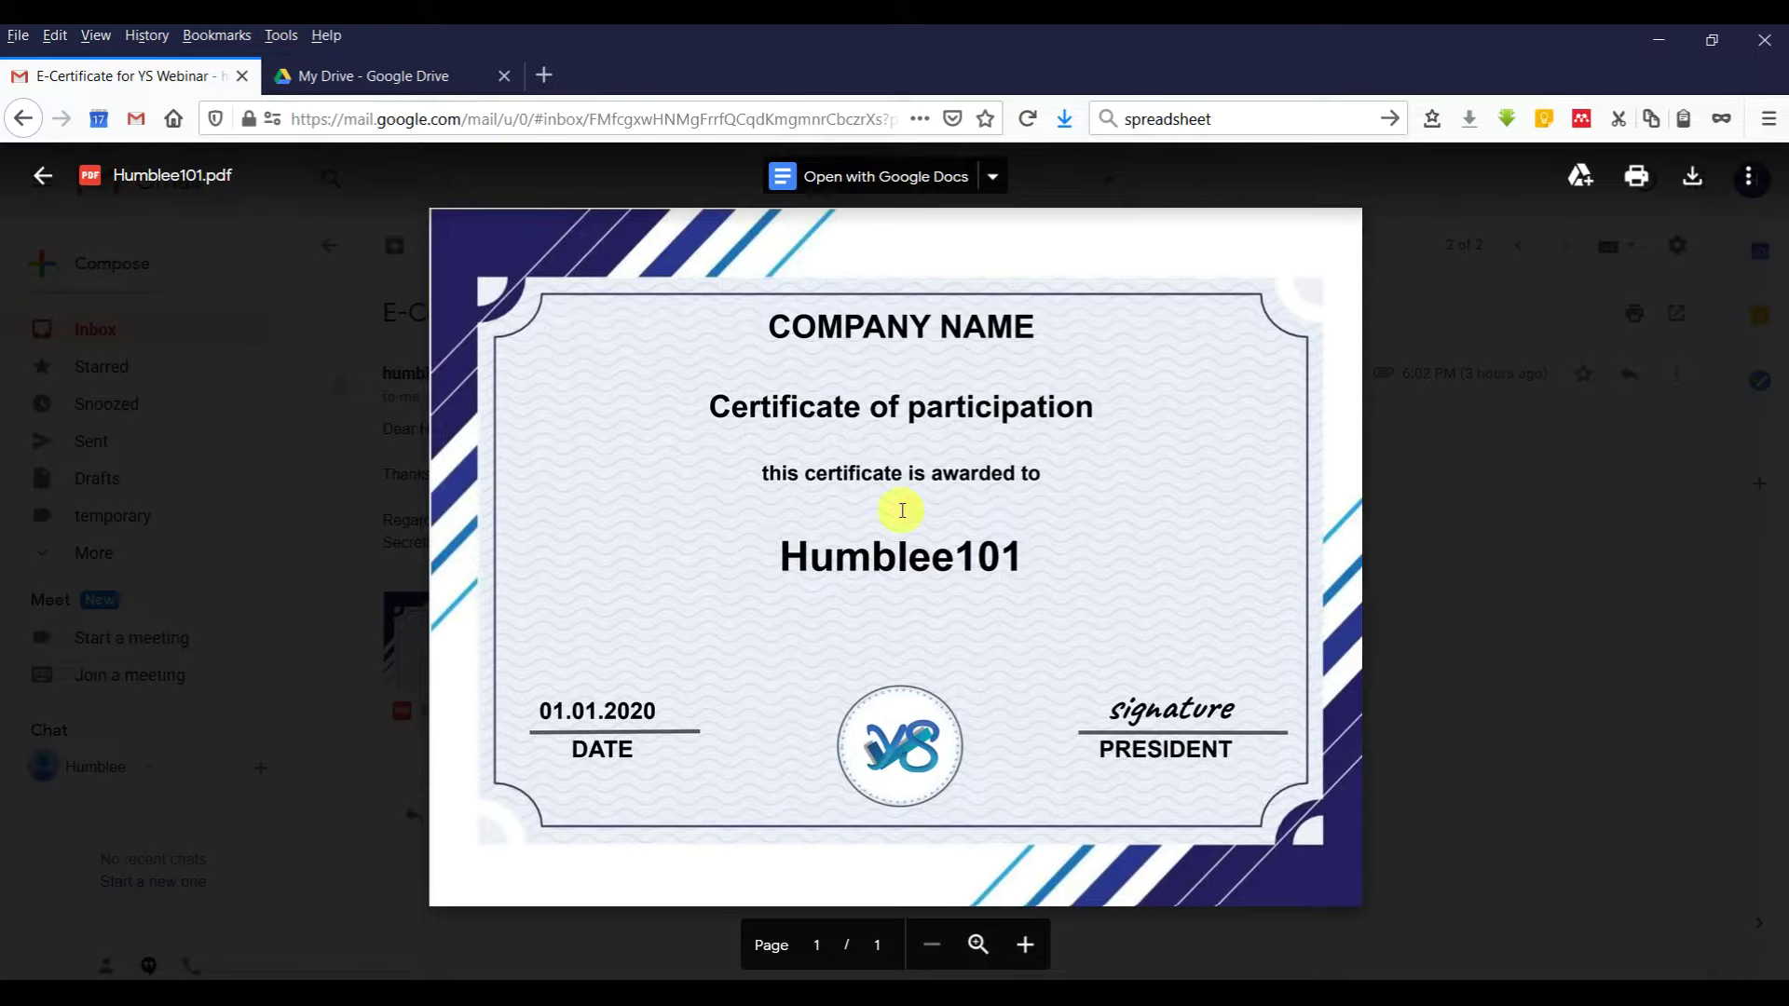
click(1410, 533)
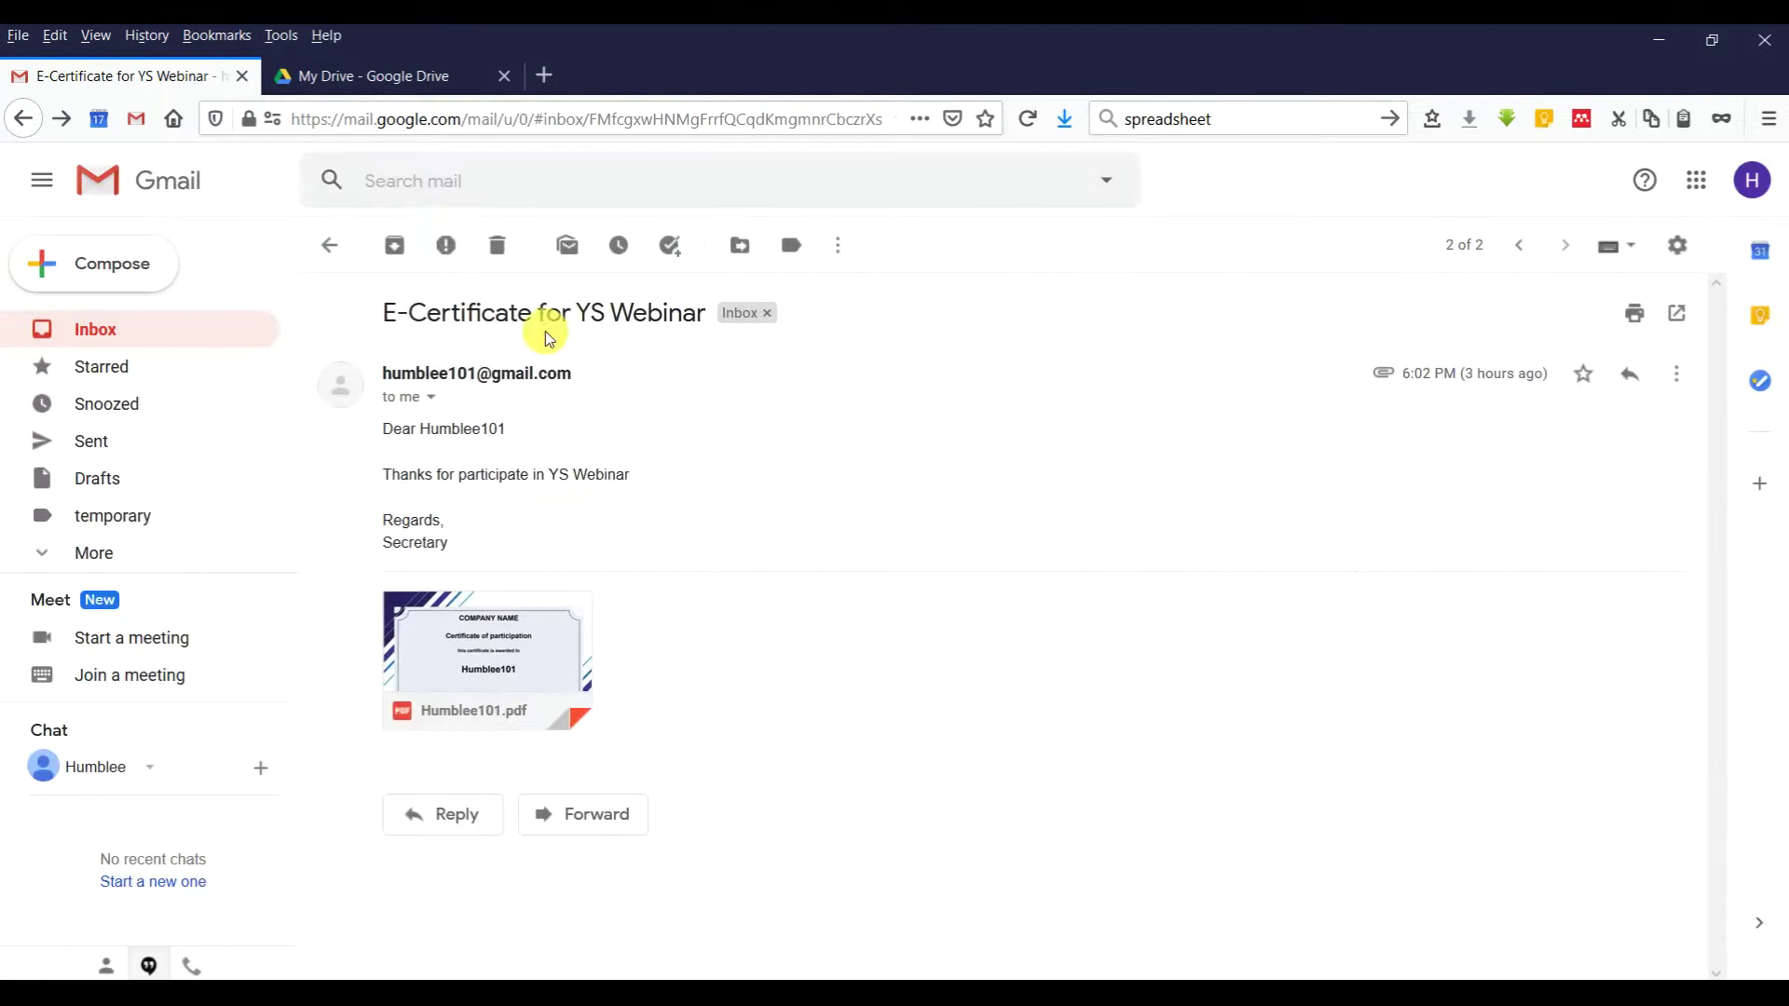
click(416, 78)
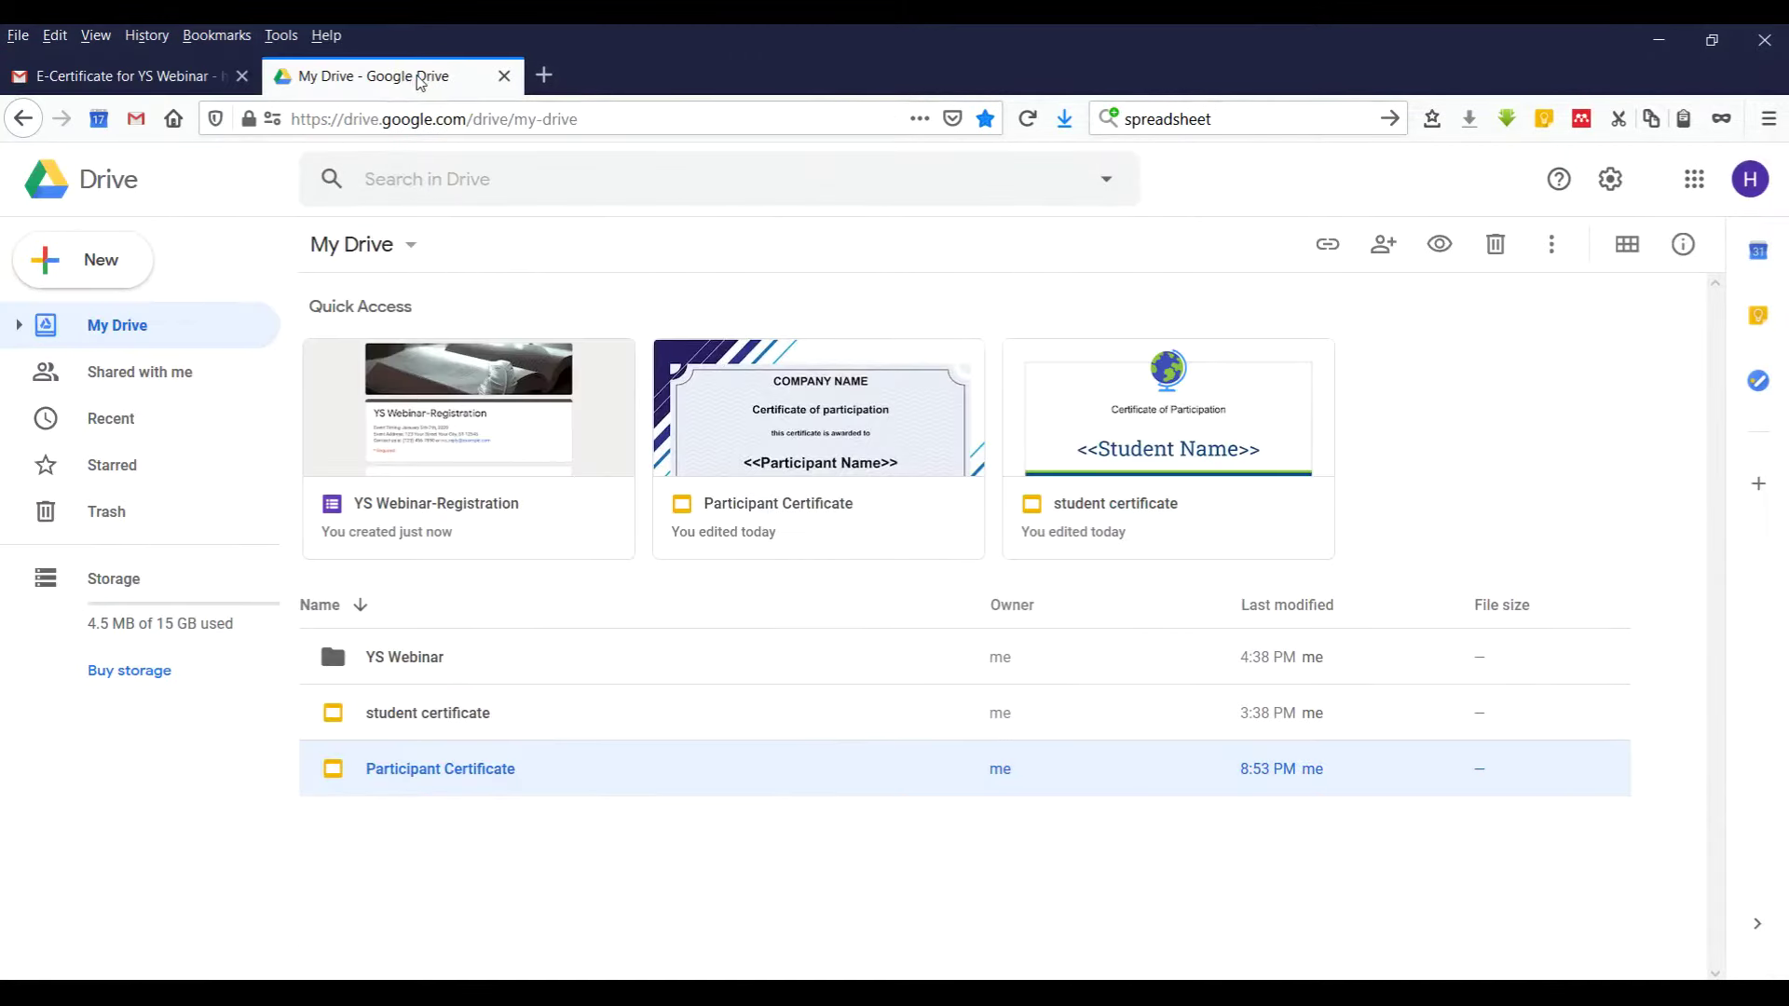
Open the Participant Certificate slides and select its <<Participant Name>> placeholder, then return to My Drive.
click(501, 718)
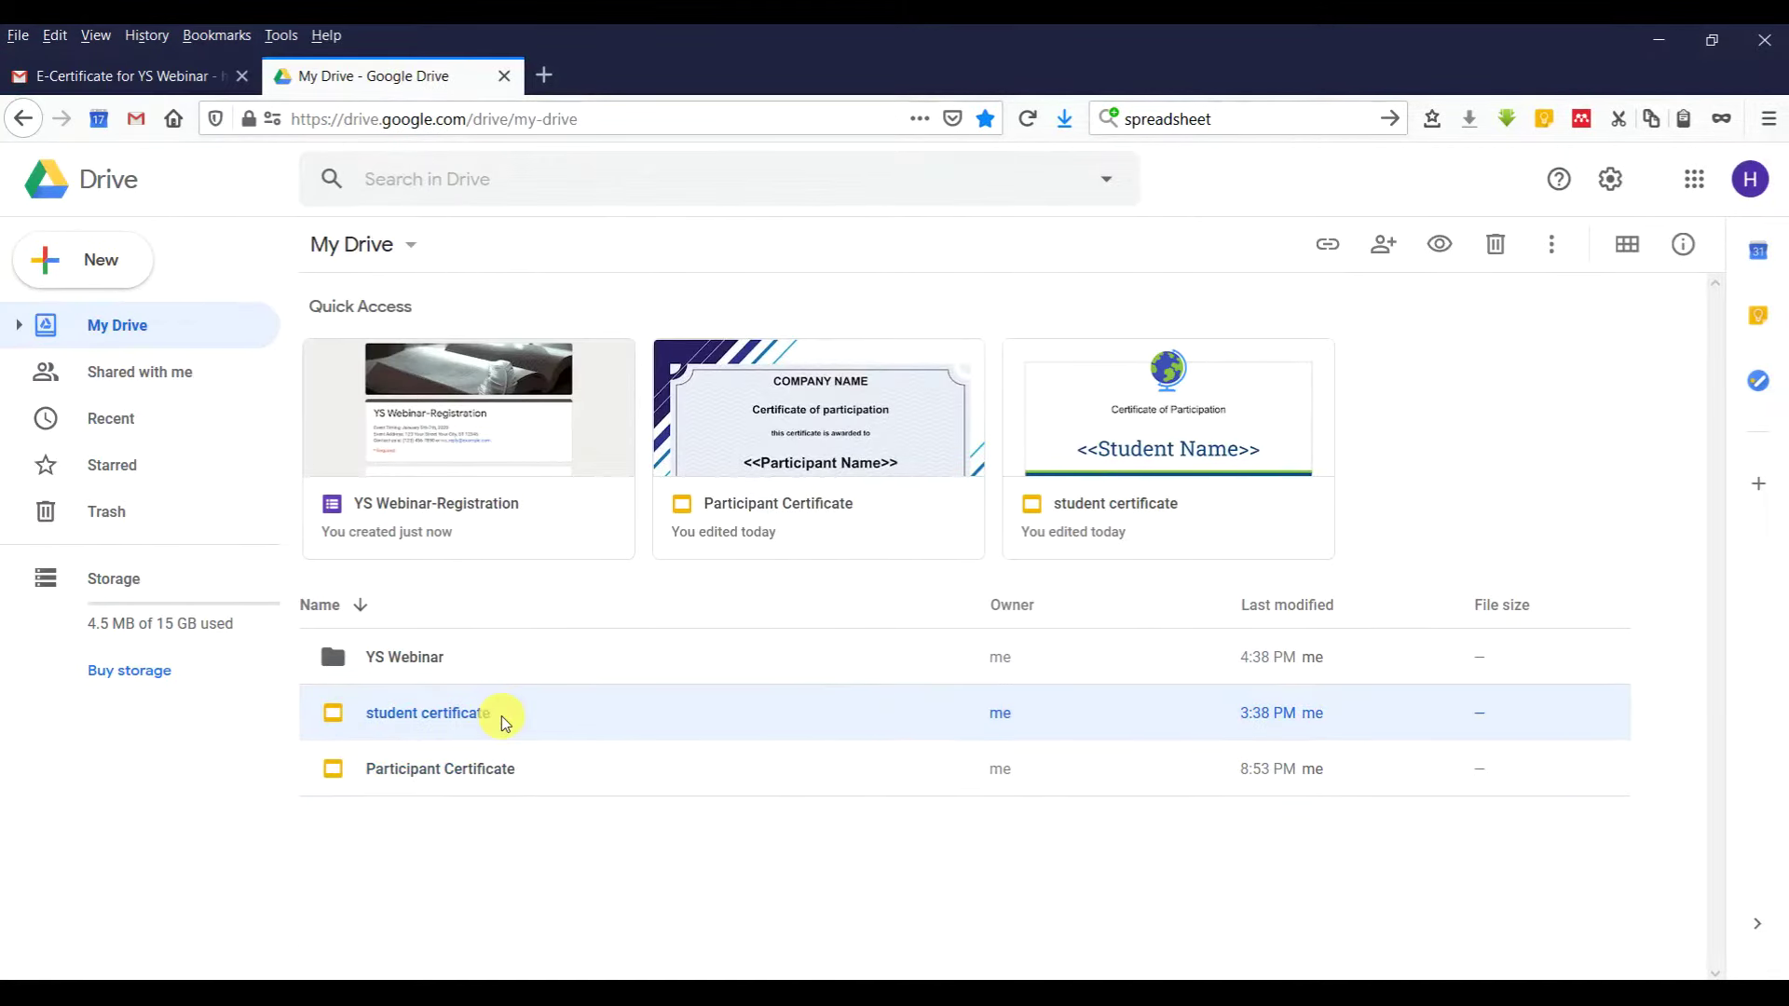
click(454, 782)
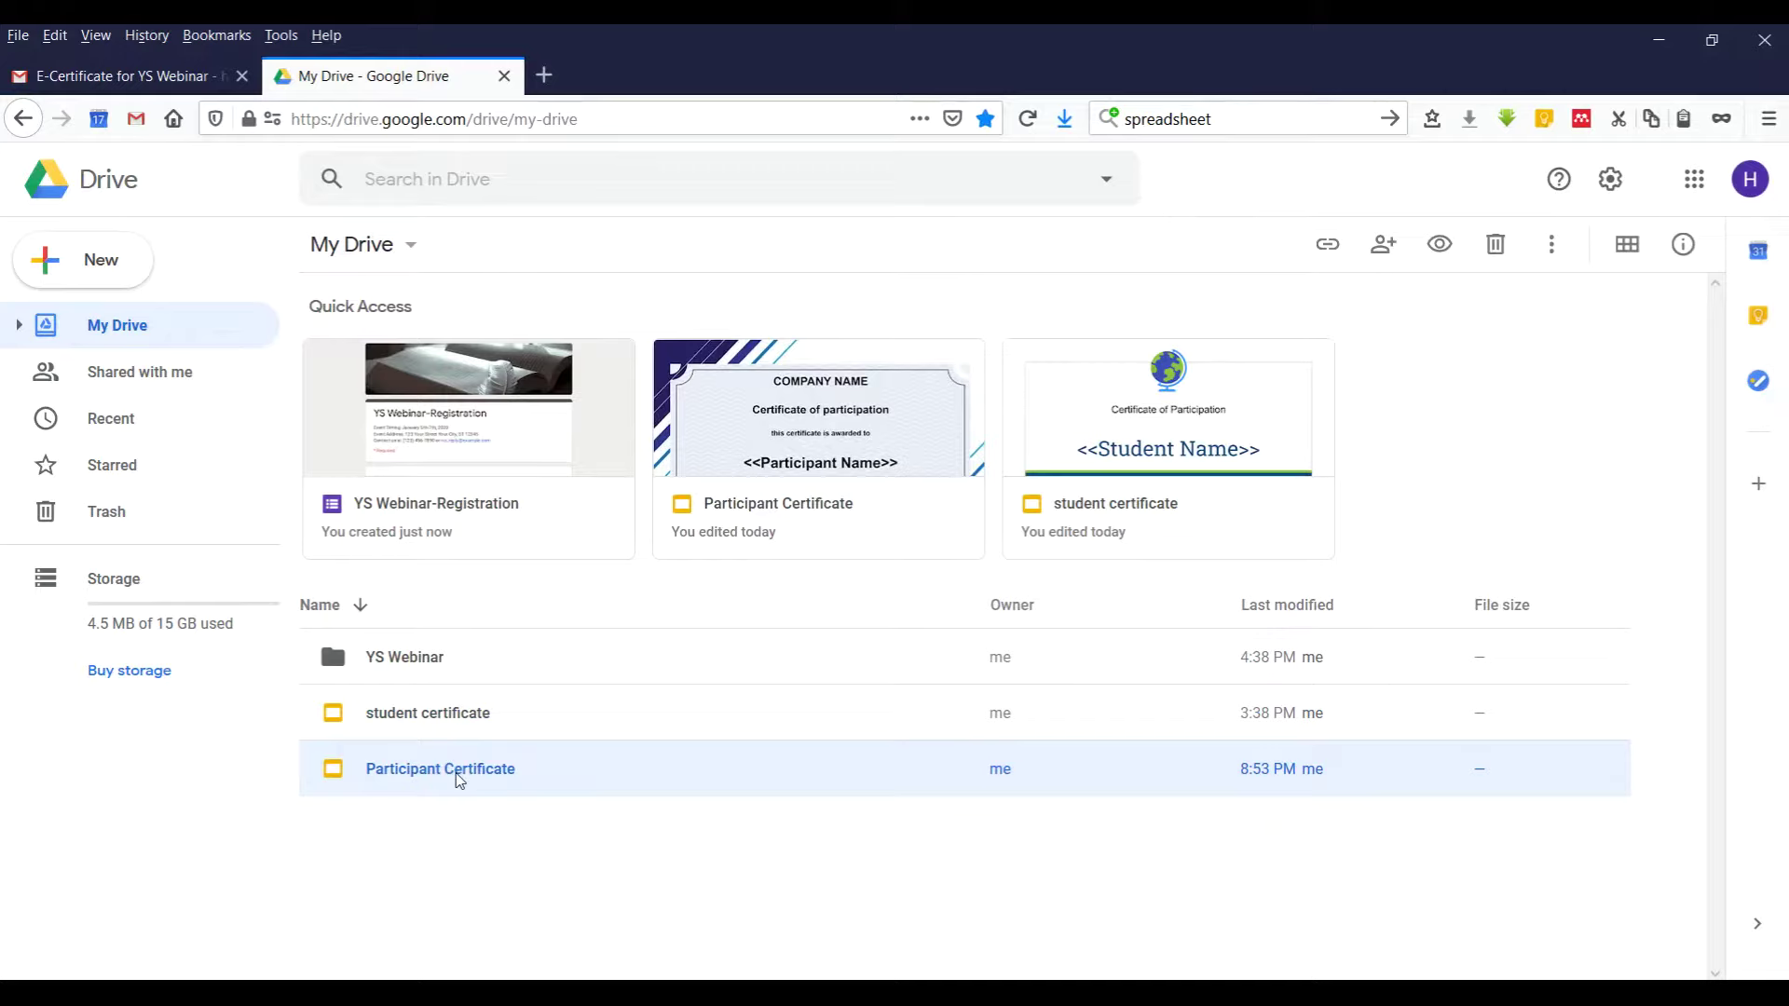
double_click(457, 775)
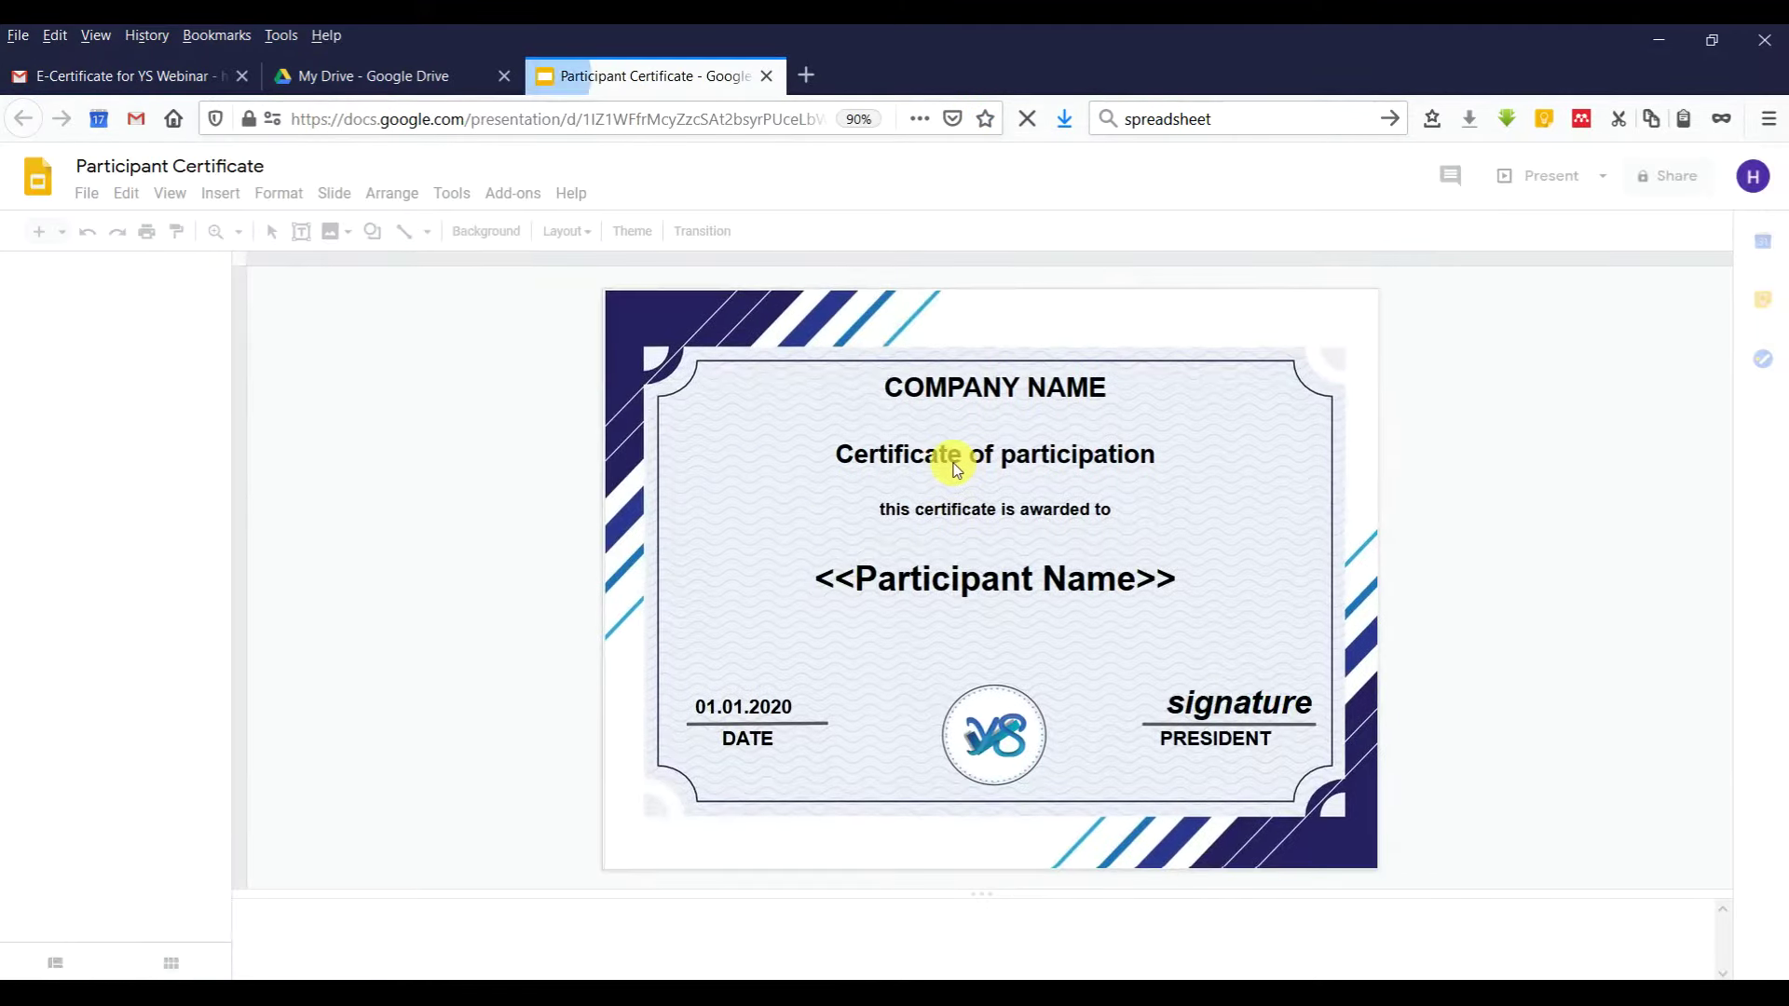
click(819, 578)
drag(862, 575, 1176, 577)
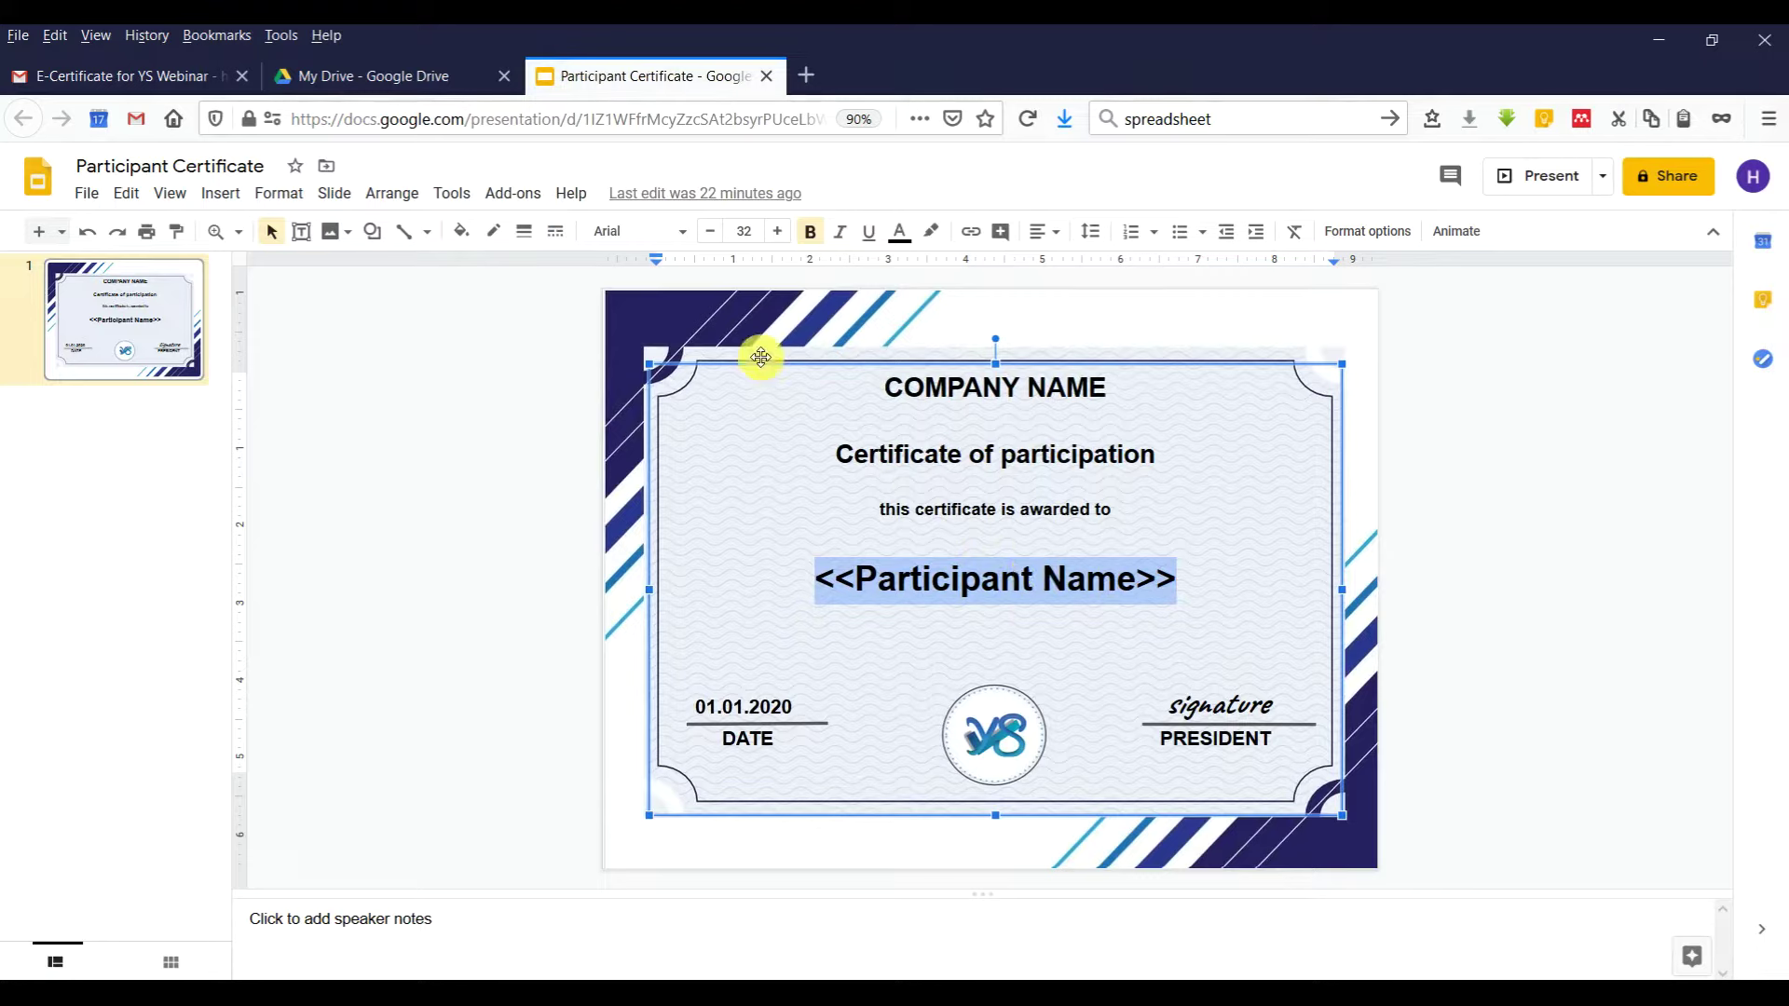
click(400, 74)
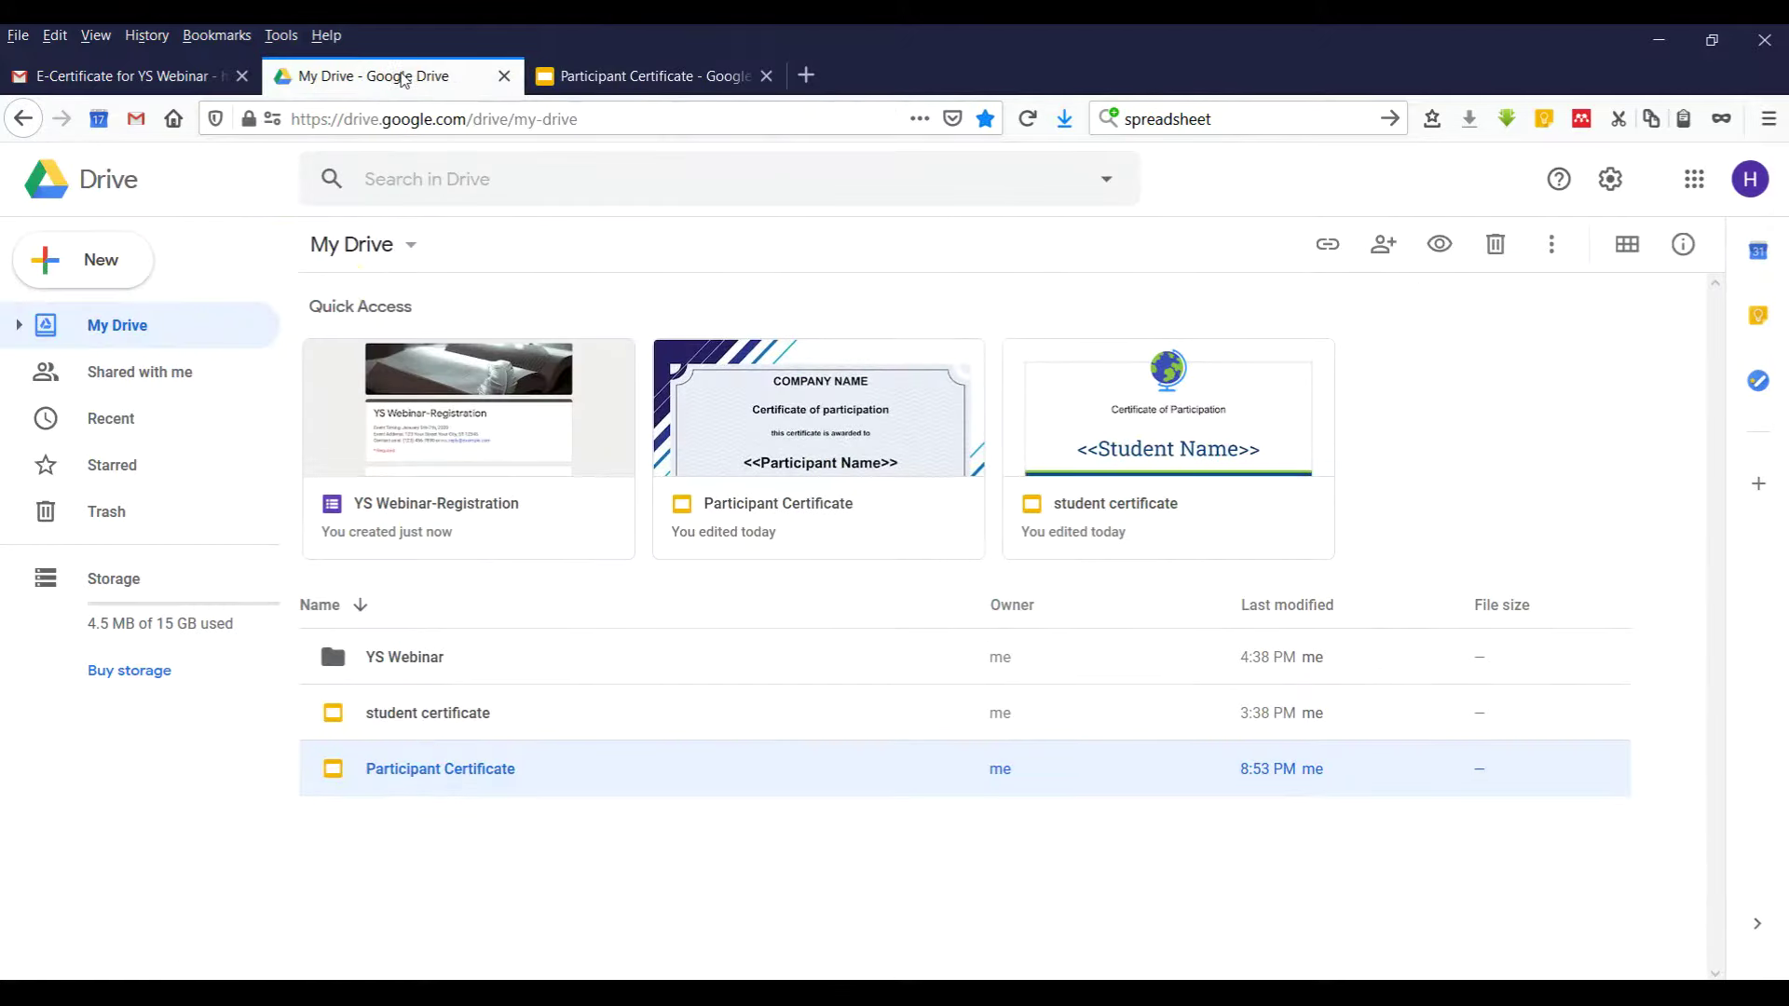
Open the YS Webinar folder, then the YS Webinar-Registration form, and scroll through its questions.
click(433, 656)
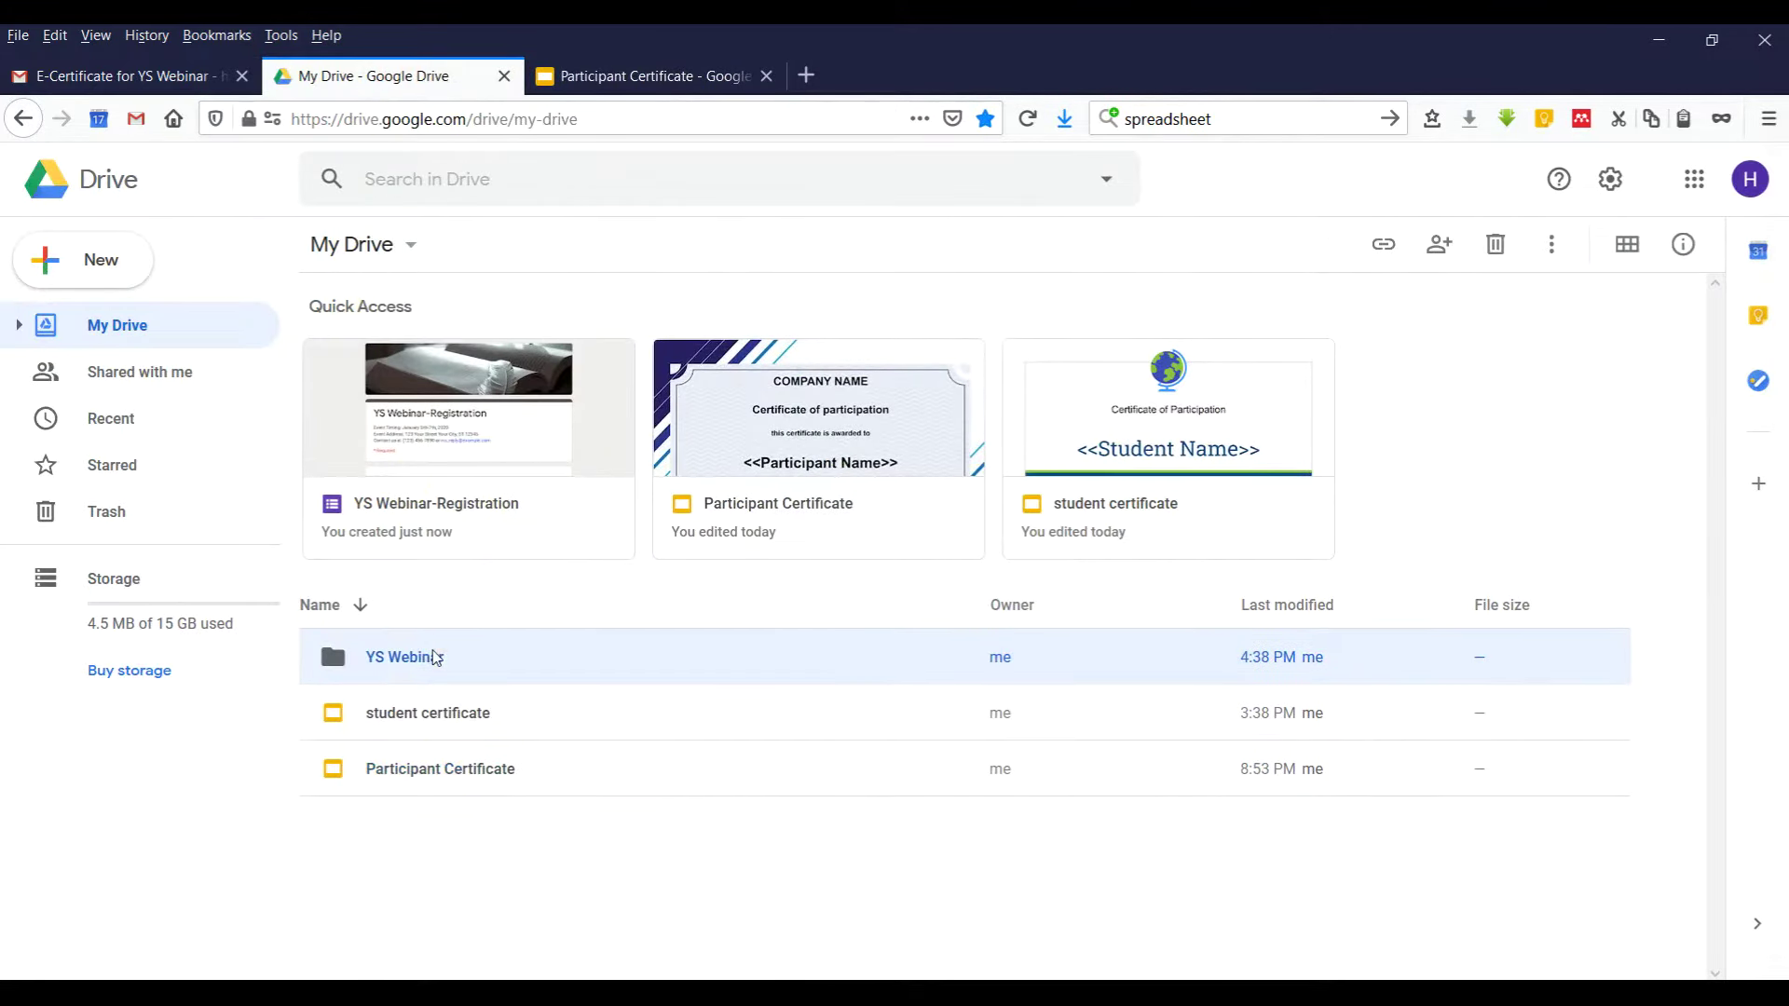
double_click(433, 657)
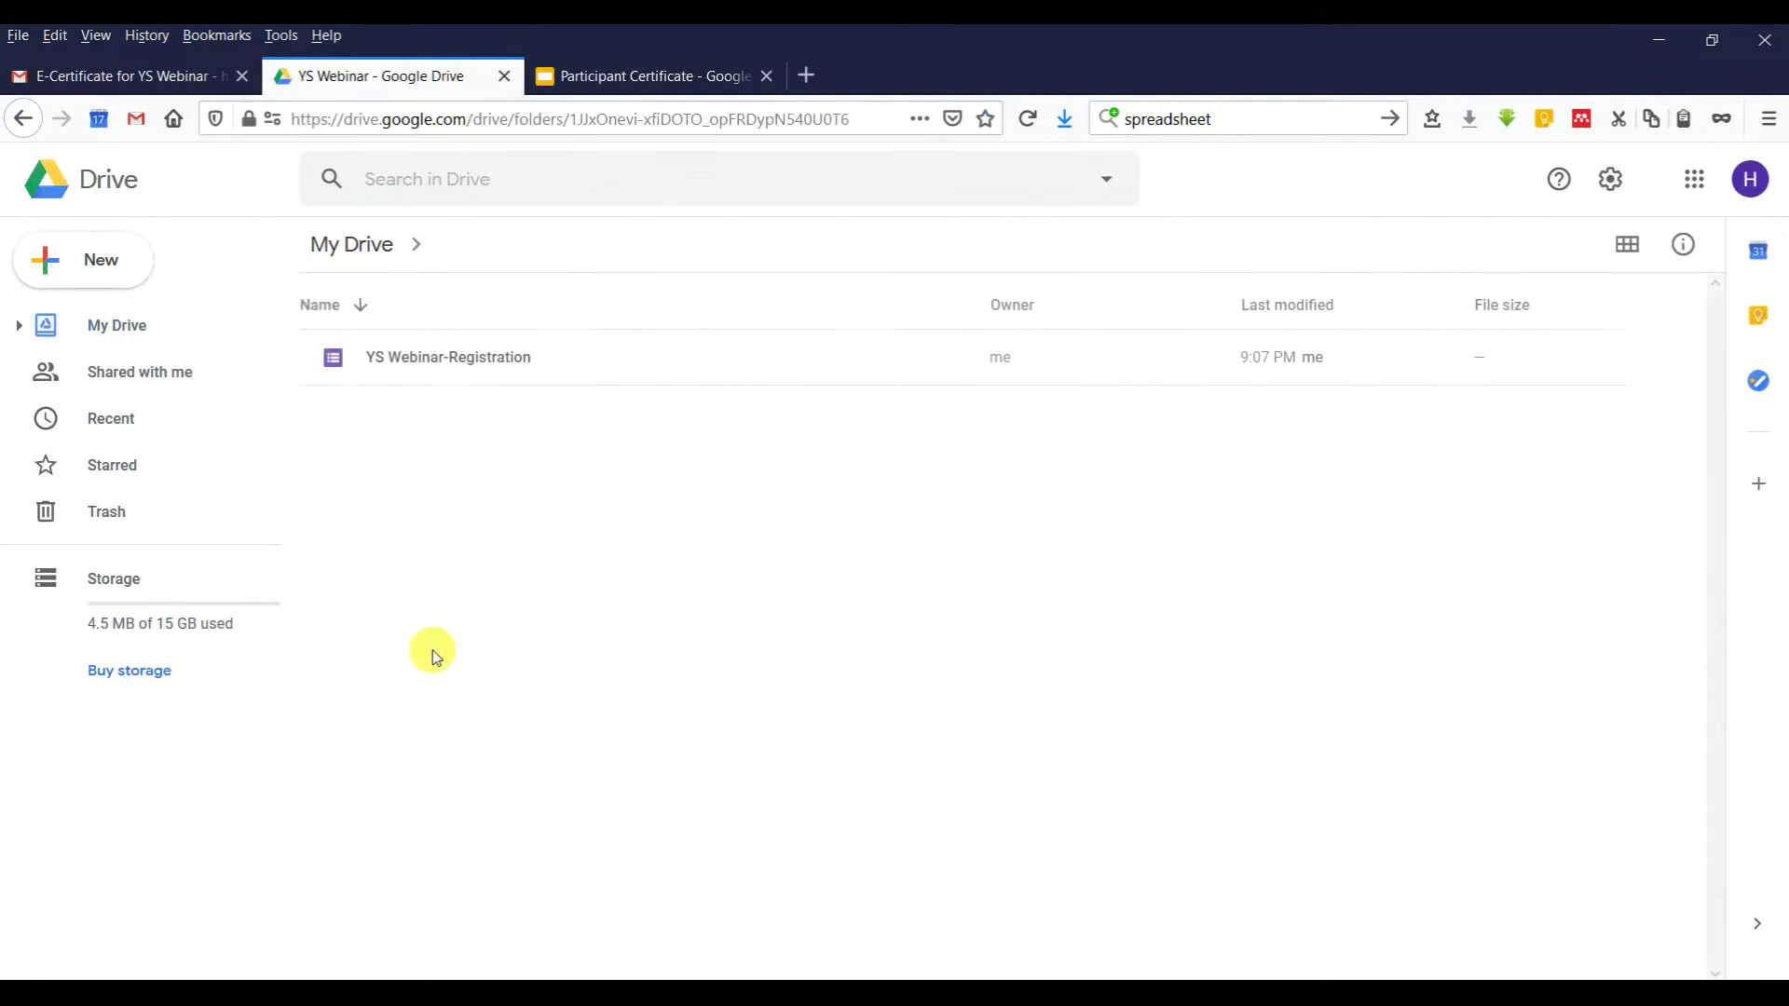
double_click(477, 359)
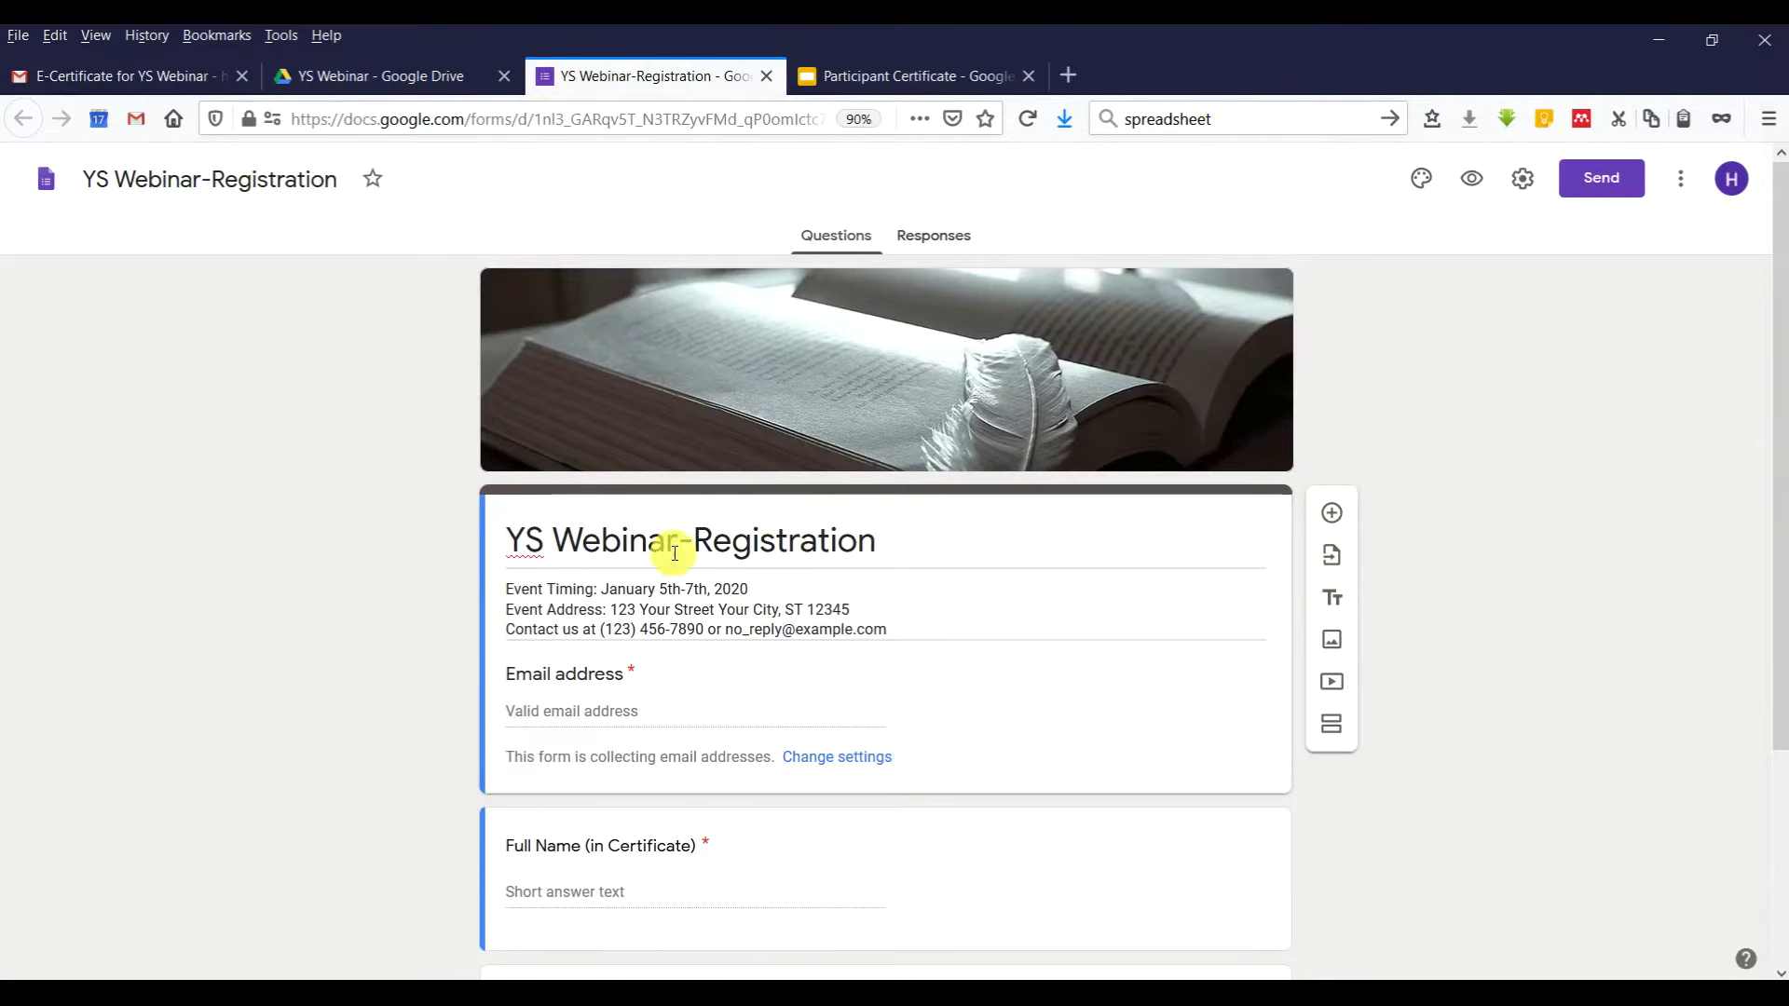
scroll(671, 547, down, 3)
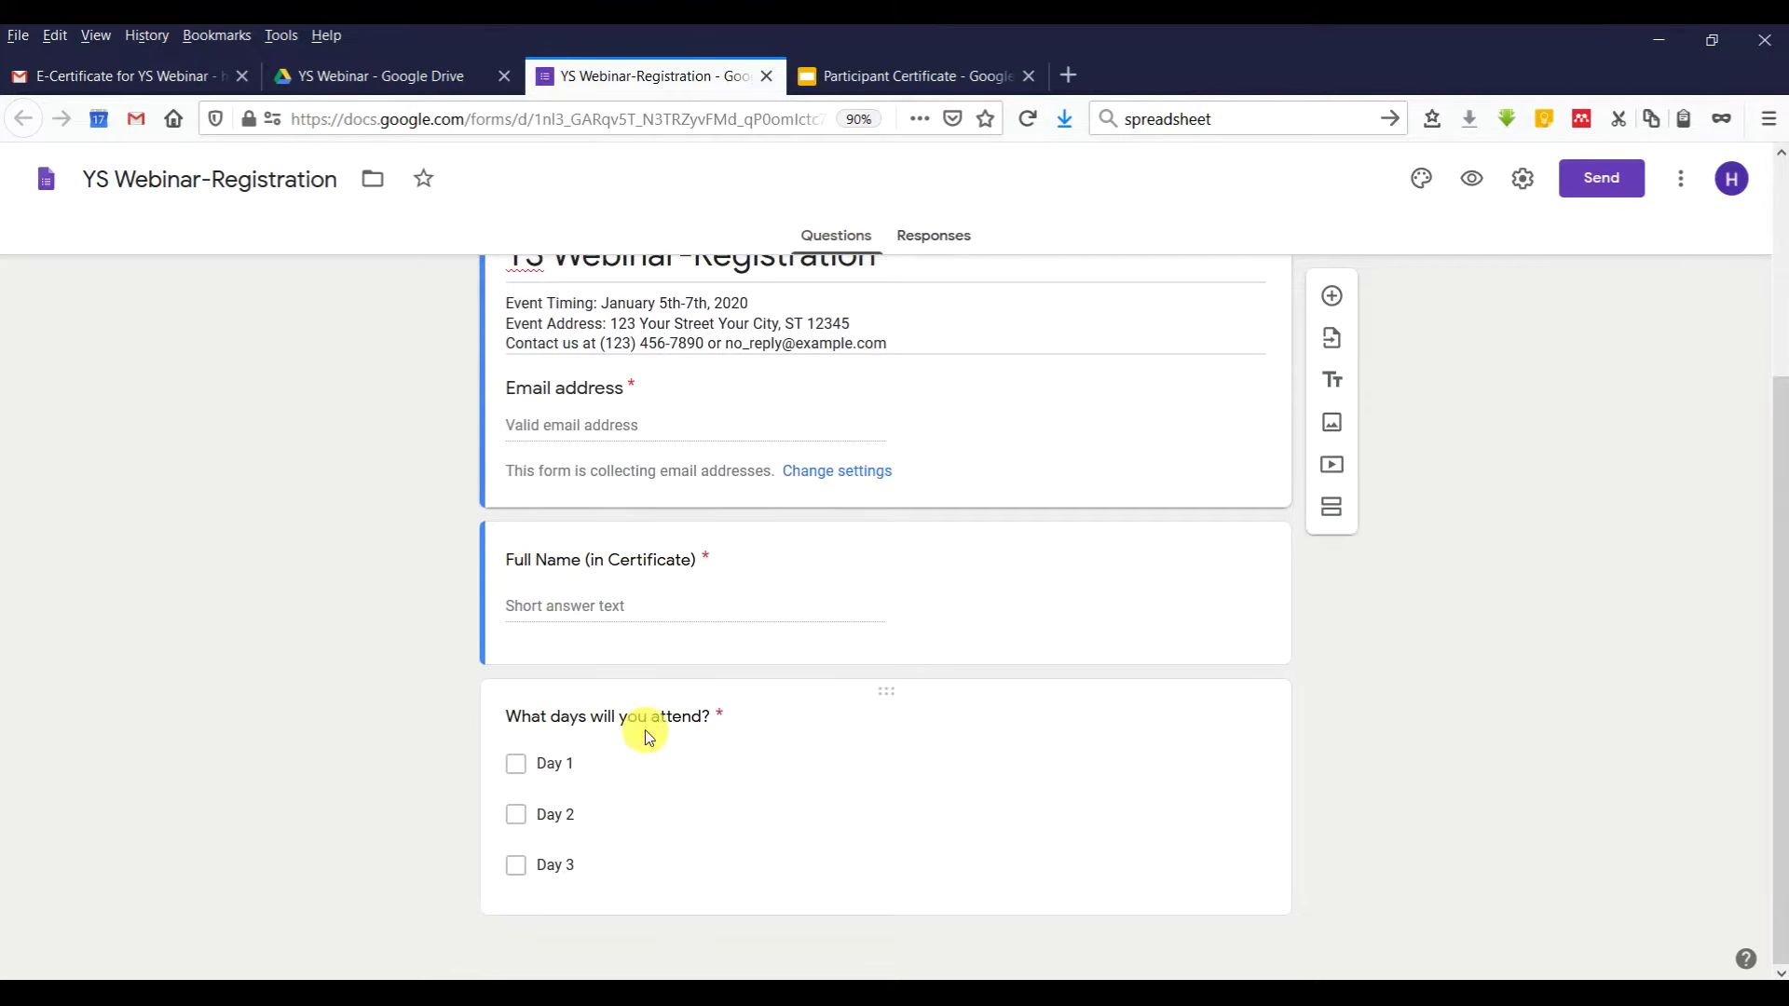
scroll(644, 729, up, 2)
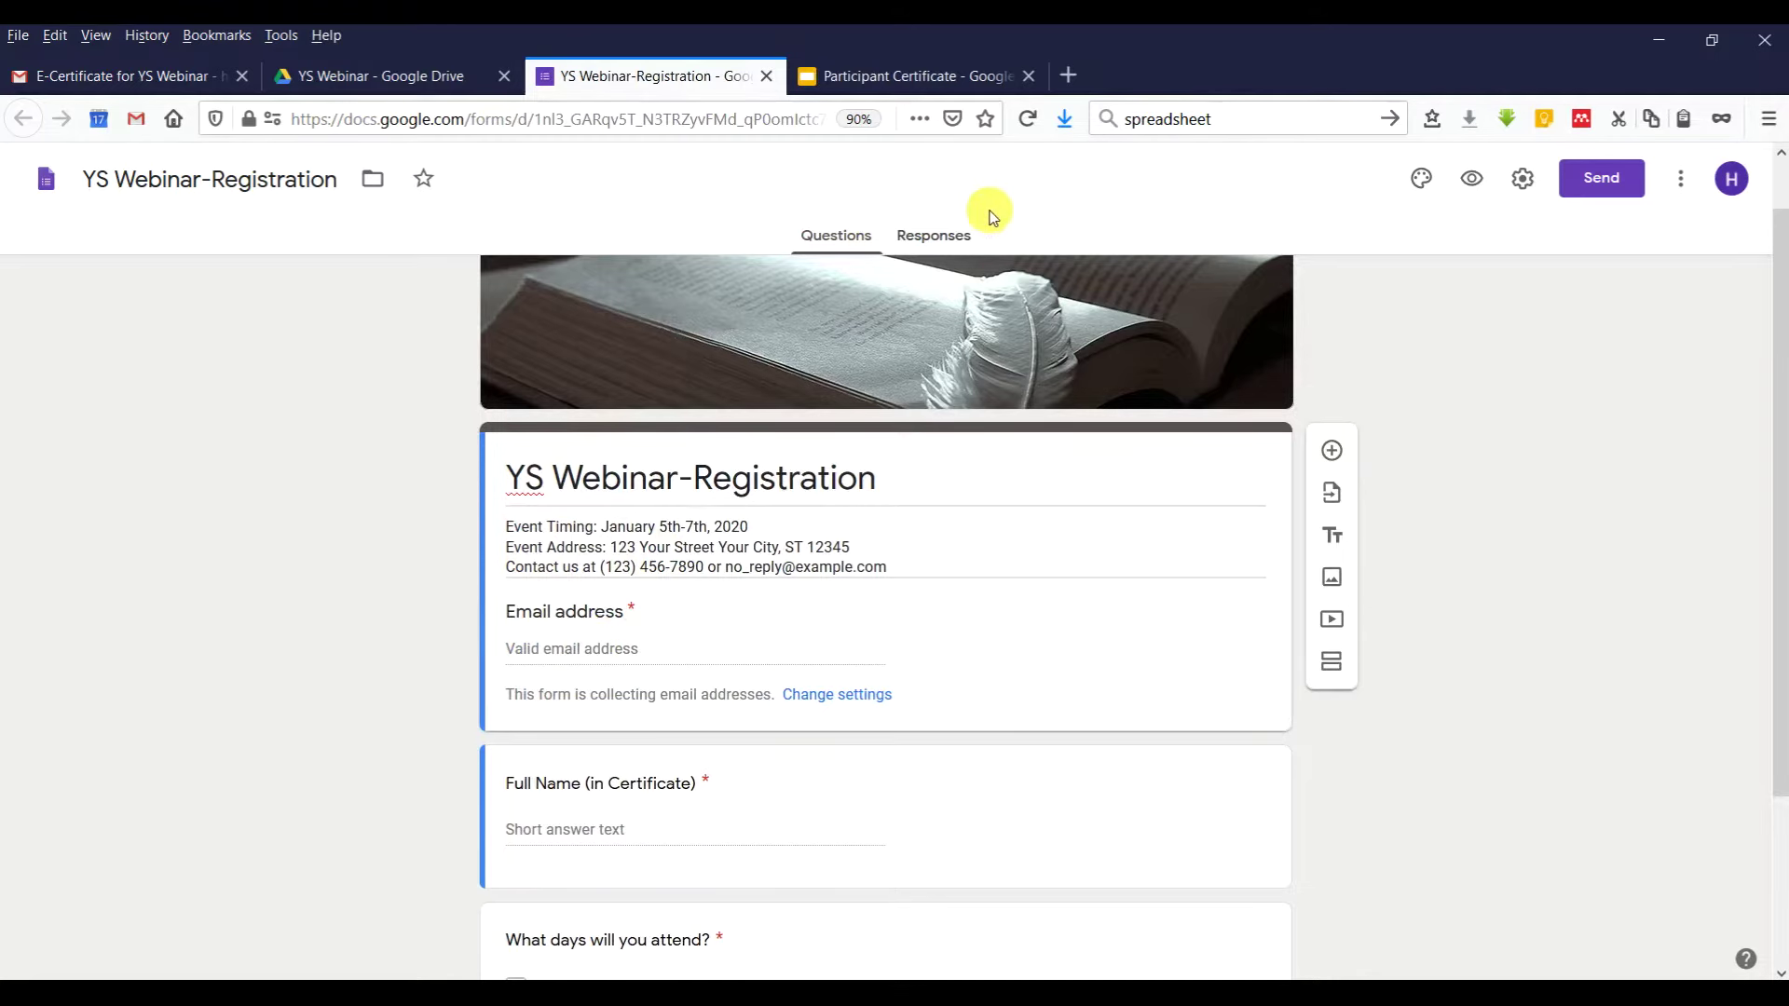
Submit a test registration in the form preview with an email, full name and Day 1 ticked.
click(1472, 179)
click(678, 653)
text(humbl)
key(Down)
key(Return)
key(Tab)
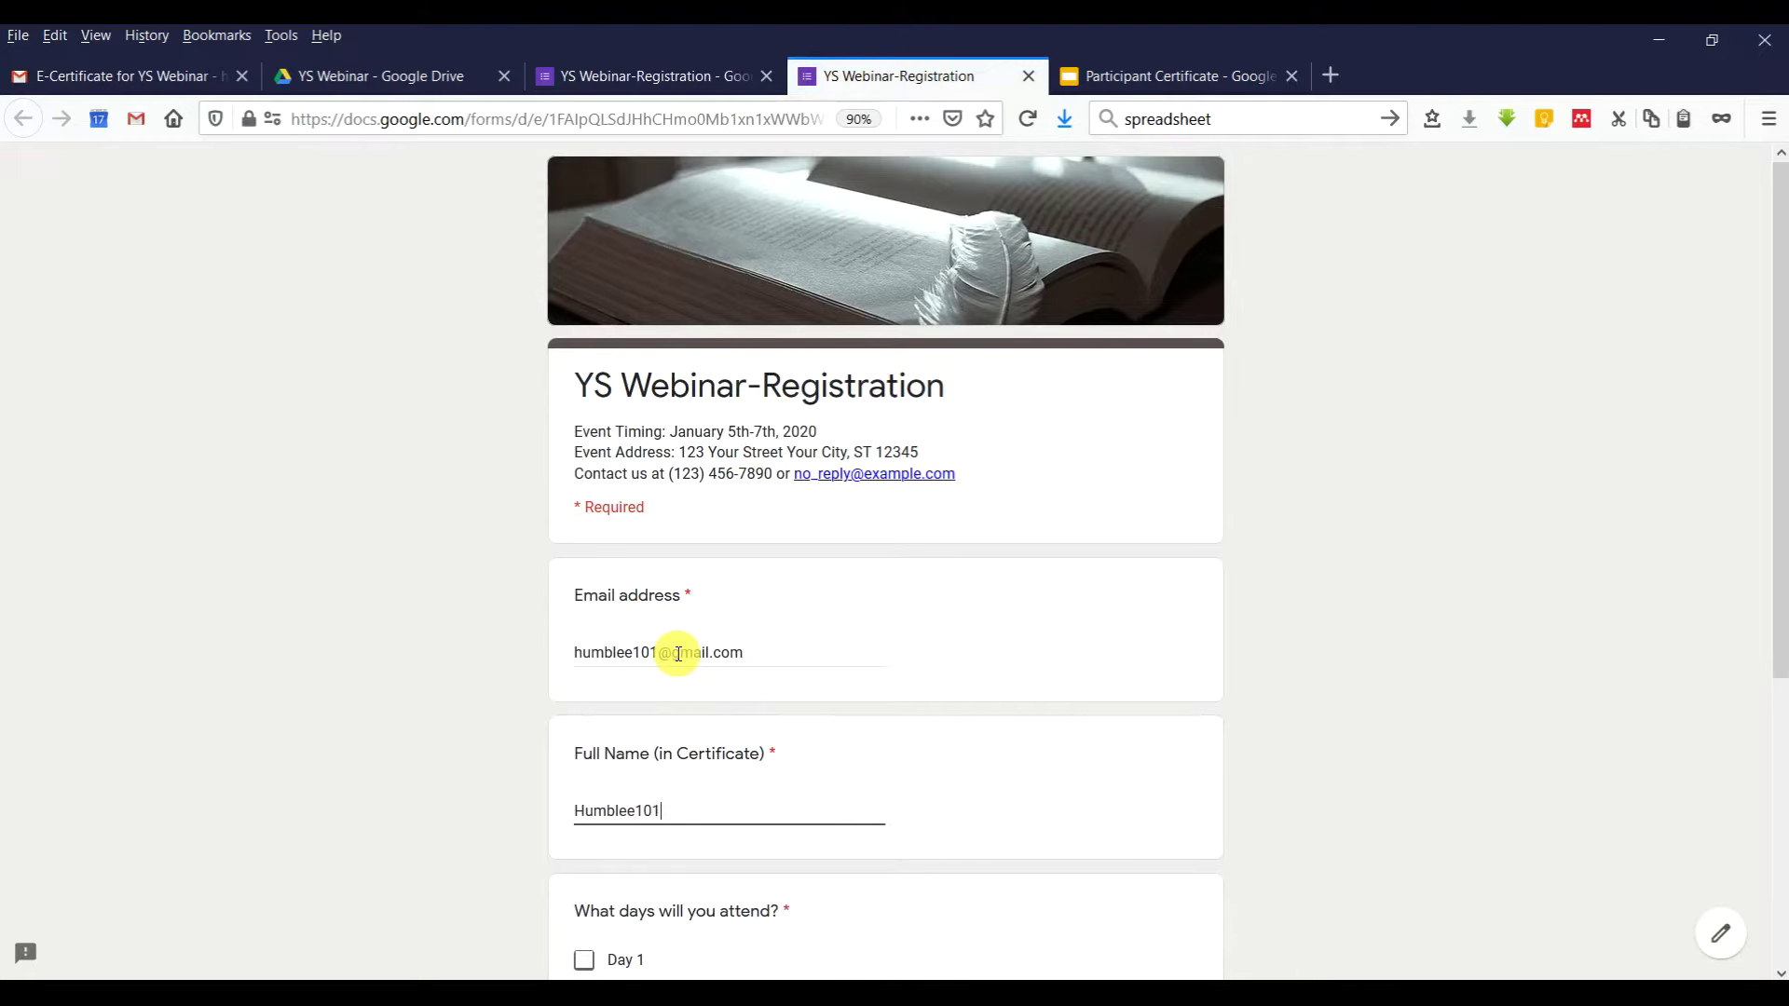
scroll(678, 653, down, 4)
click(585, 625)
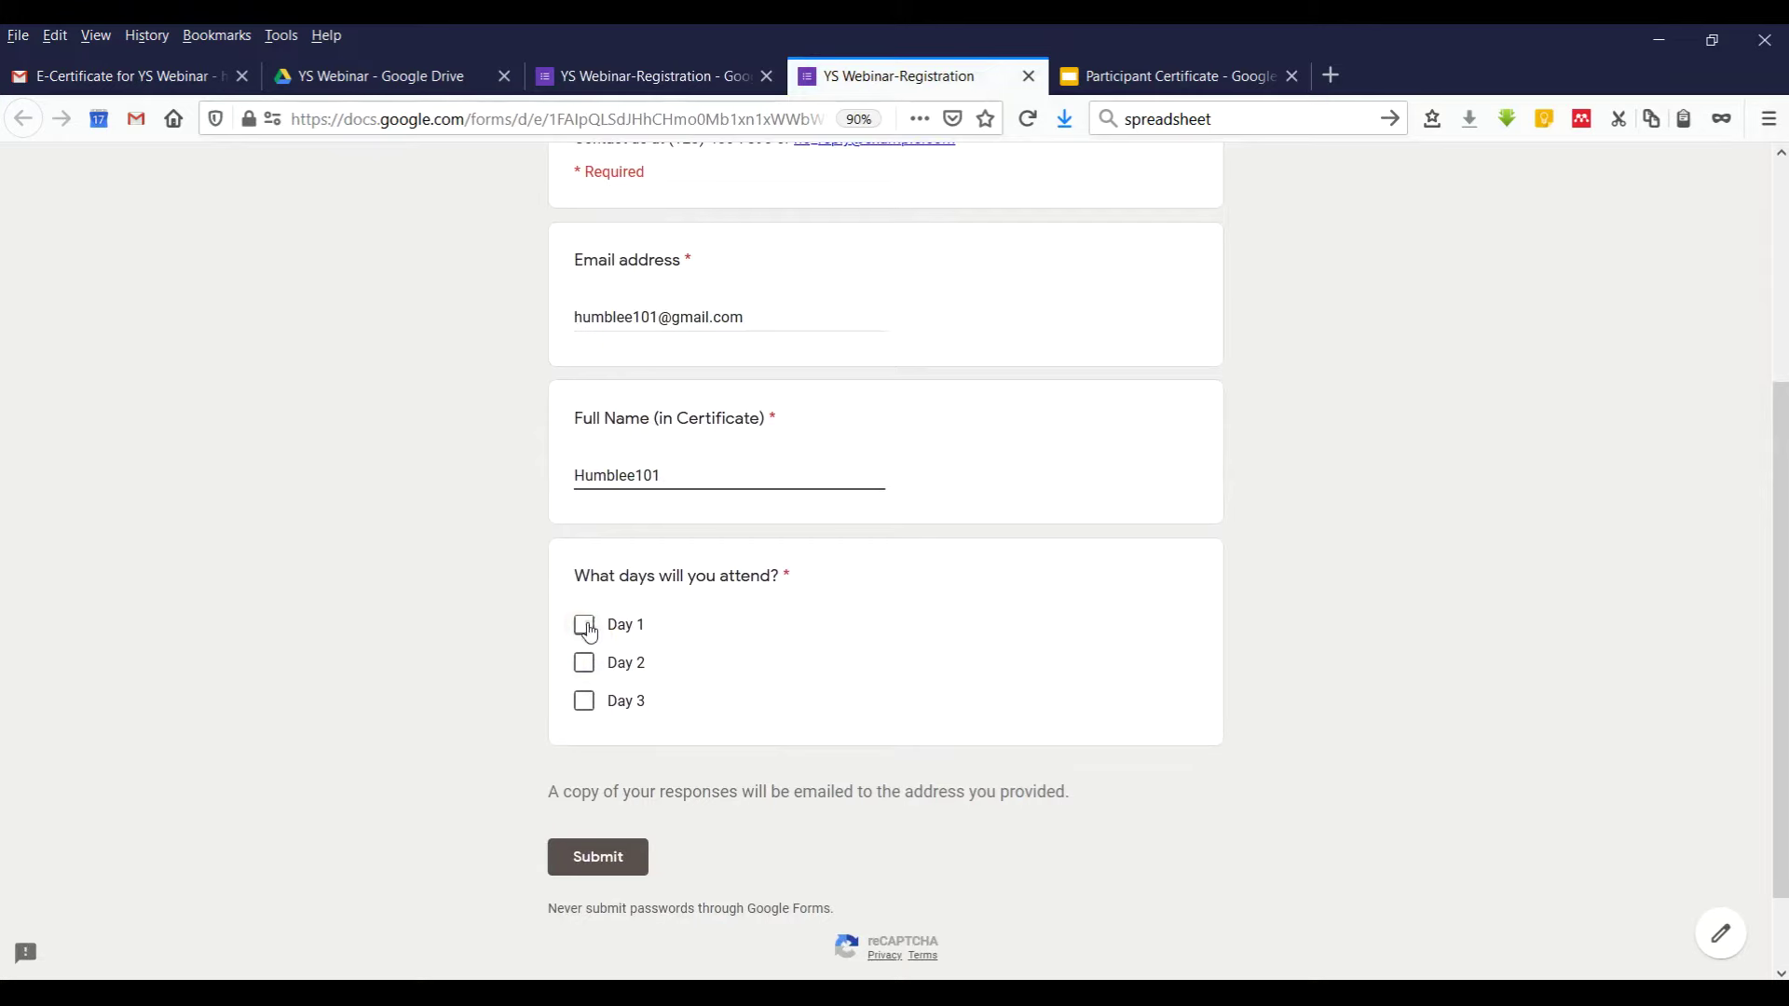
click(596, 858)
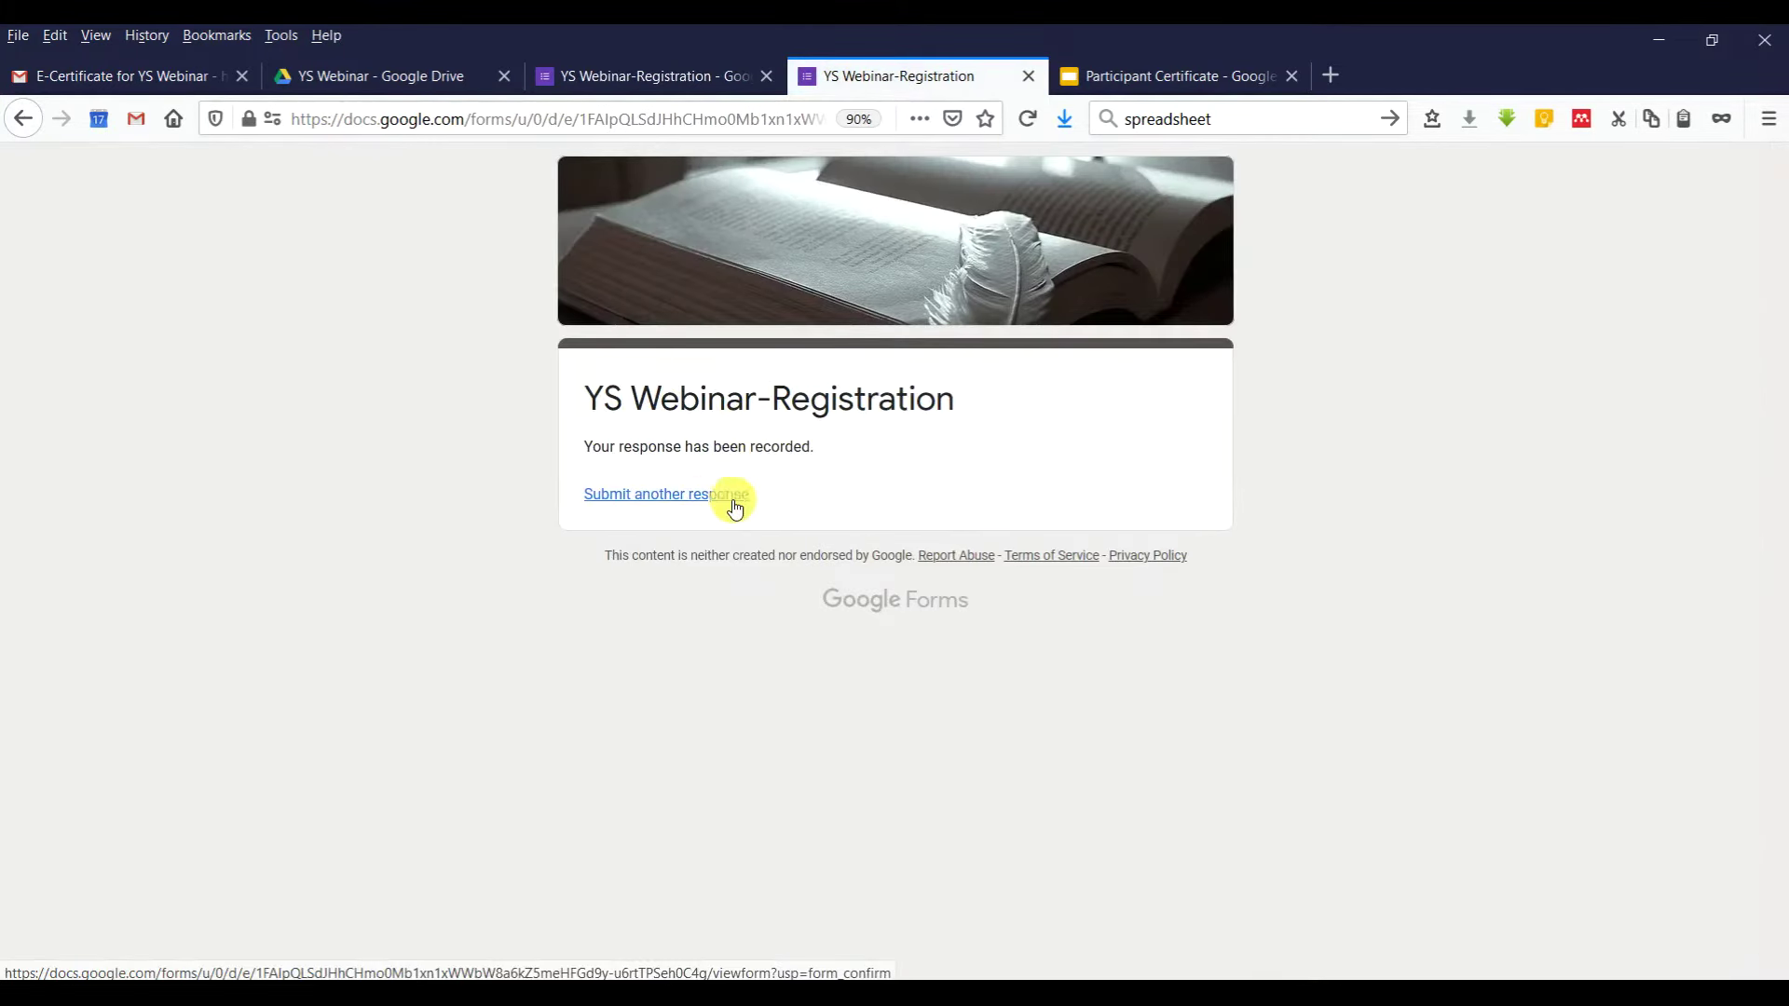
click(1029, 75)
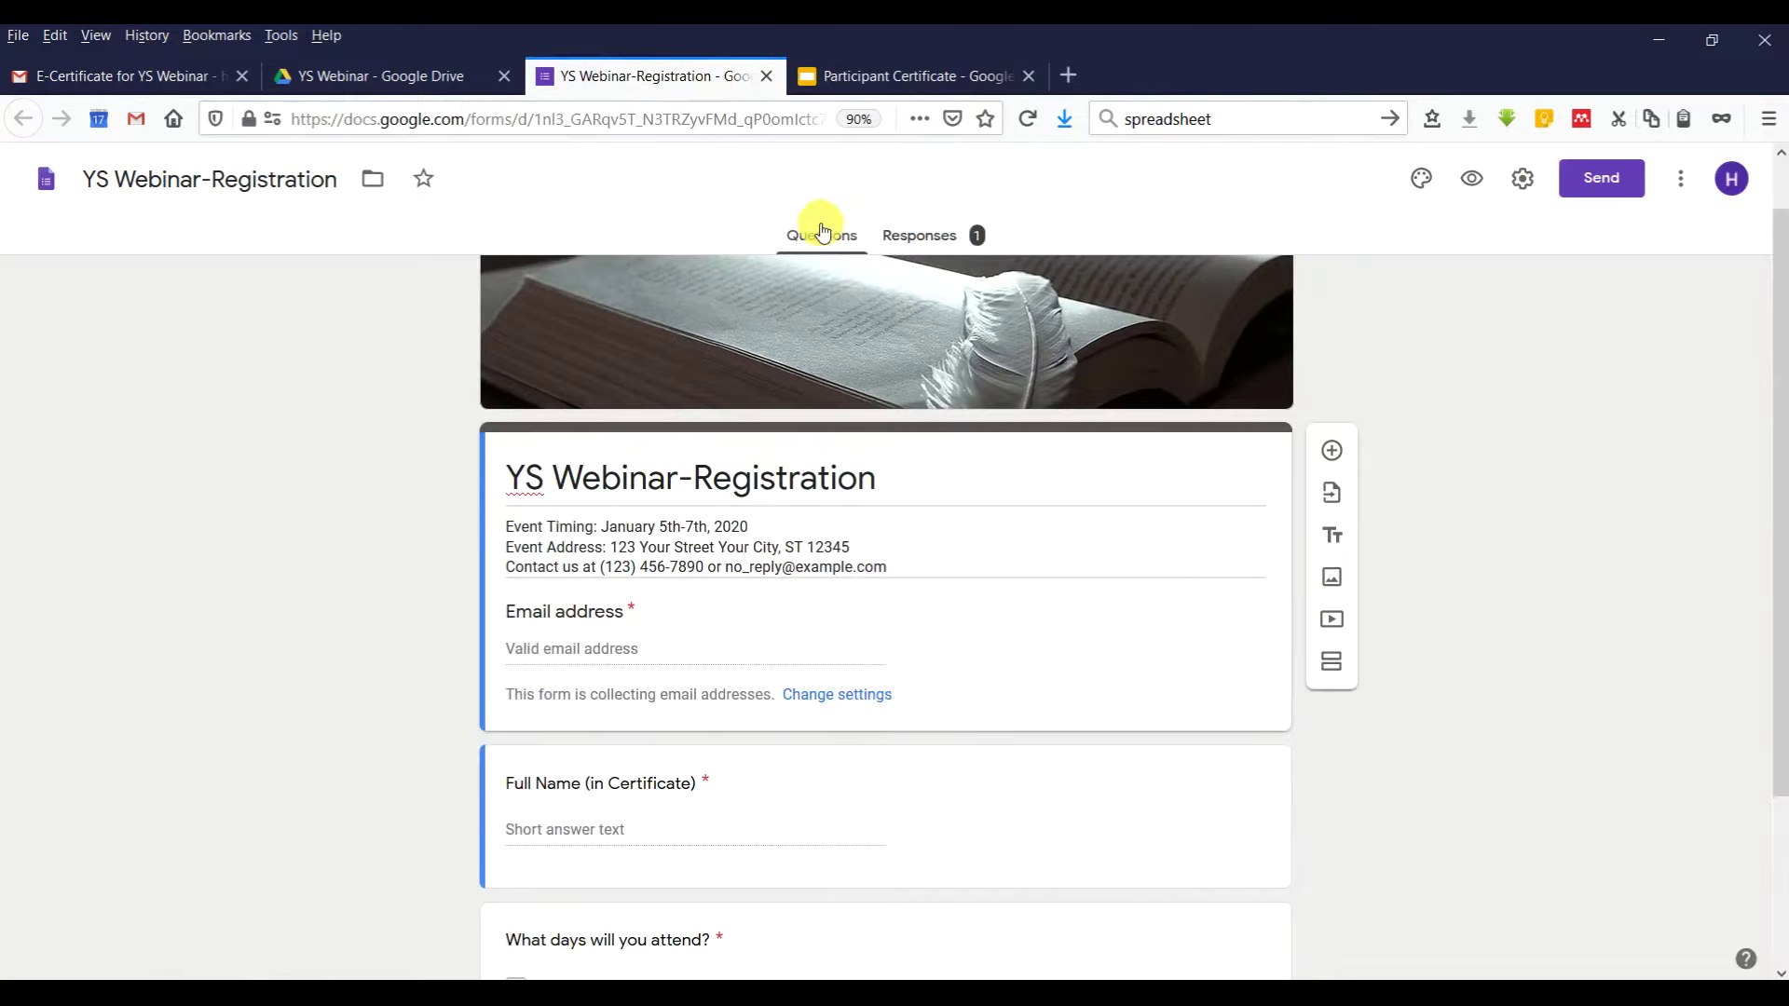
Link the form's responses to a new YS Webinar-Registration (Responses) spreadsheet and view it at 120% zoom.
click(936, 239)
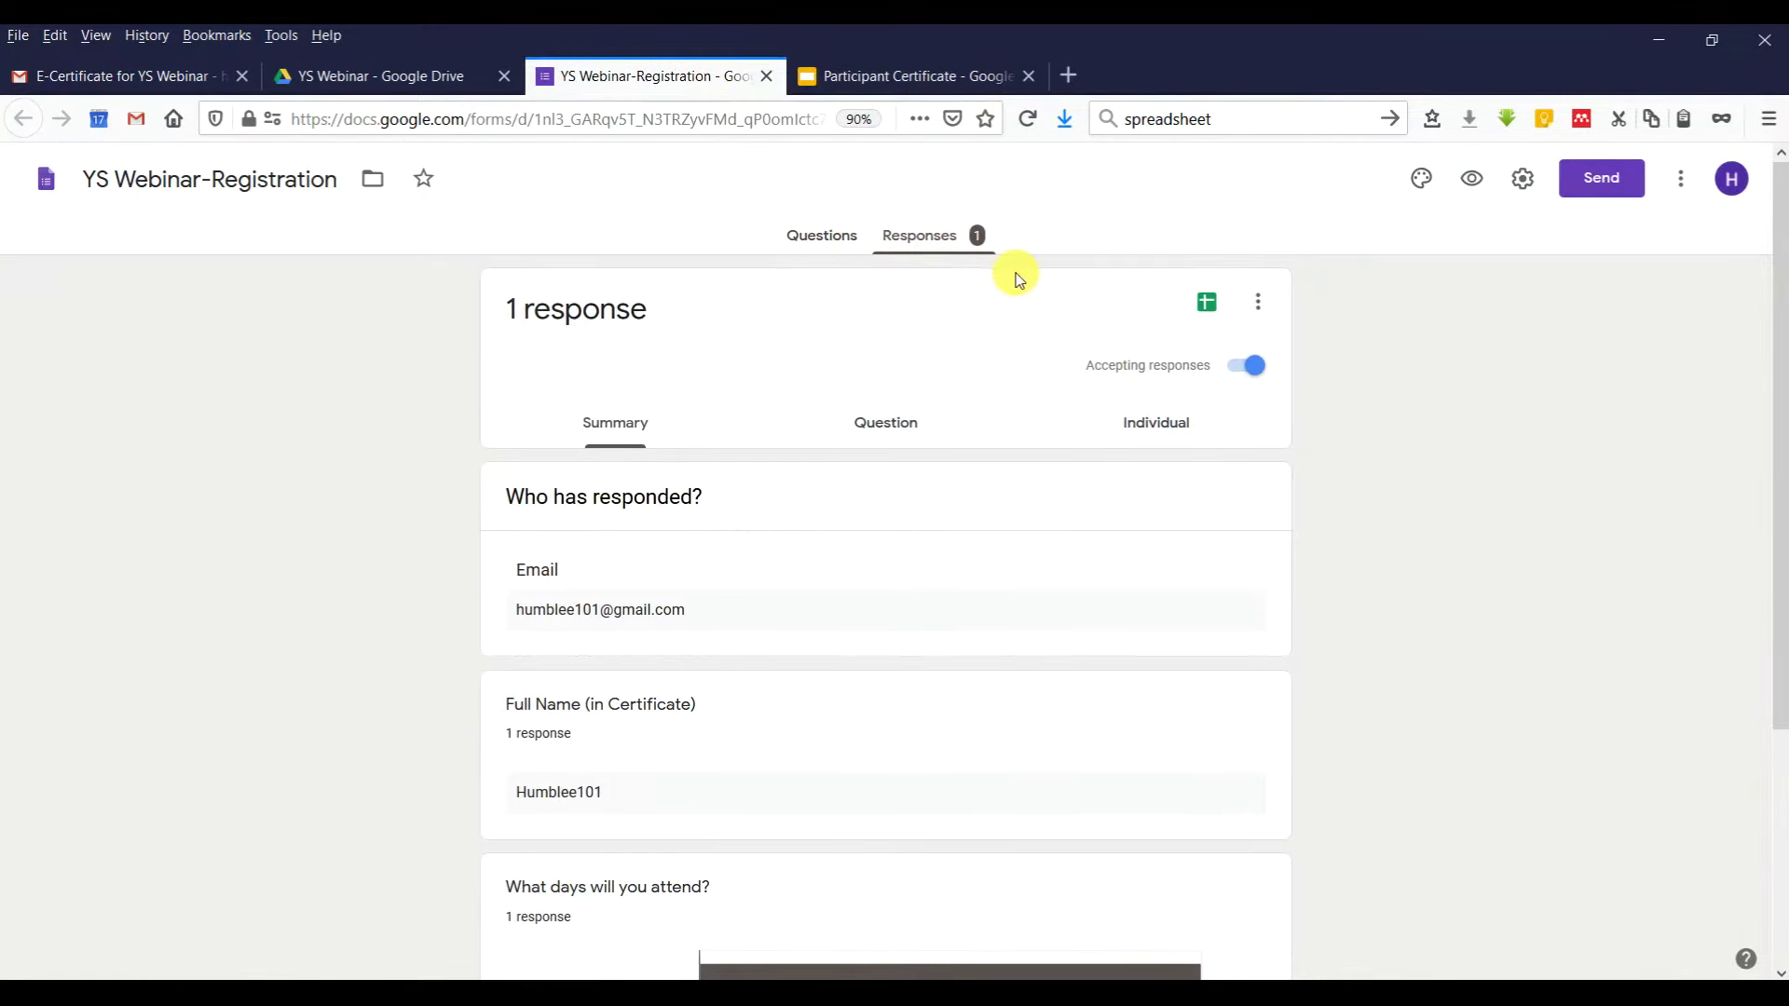
click(1206, 307)
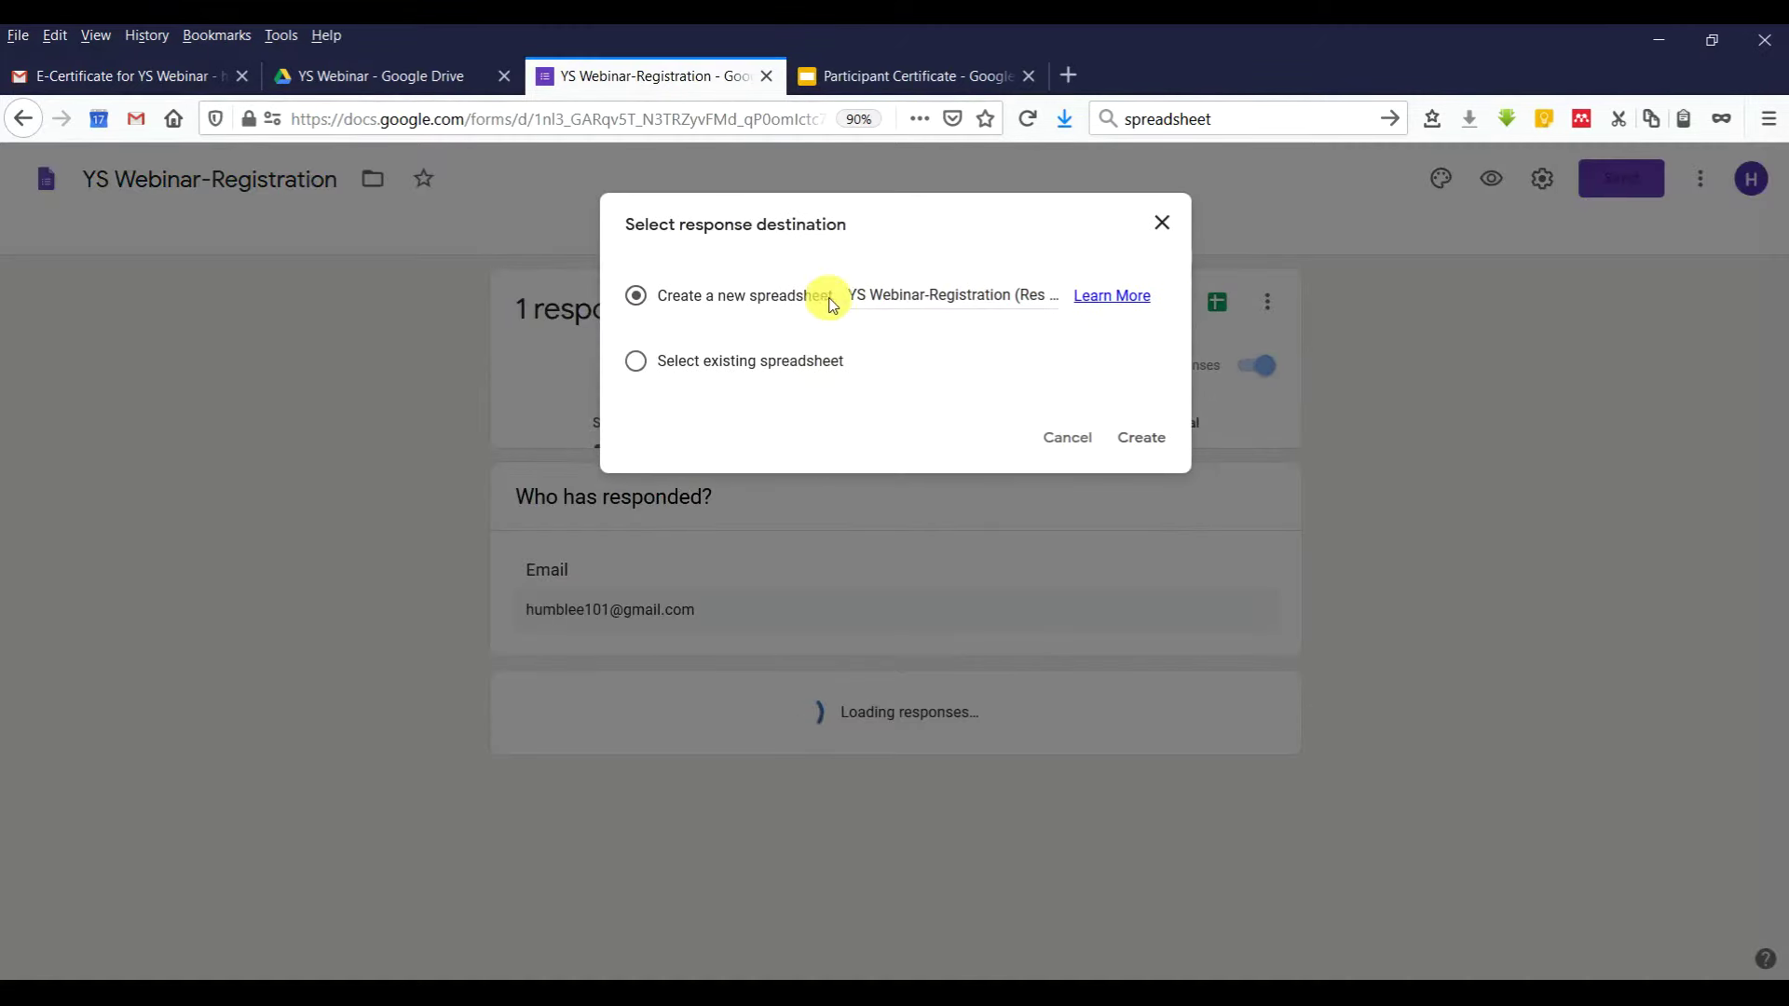
click(1167, 442)
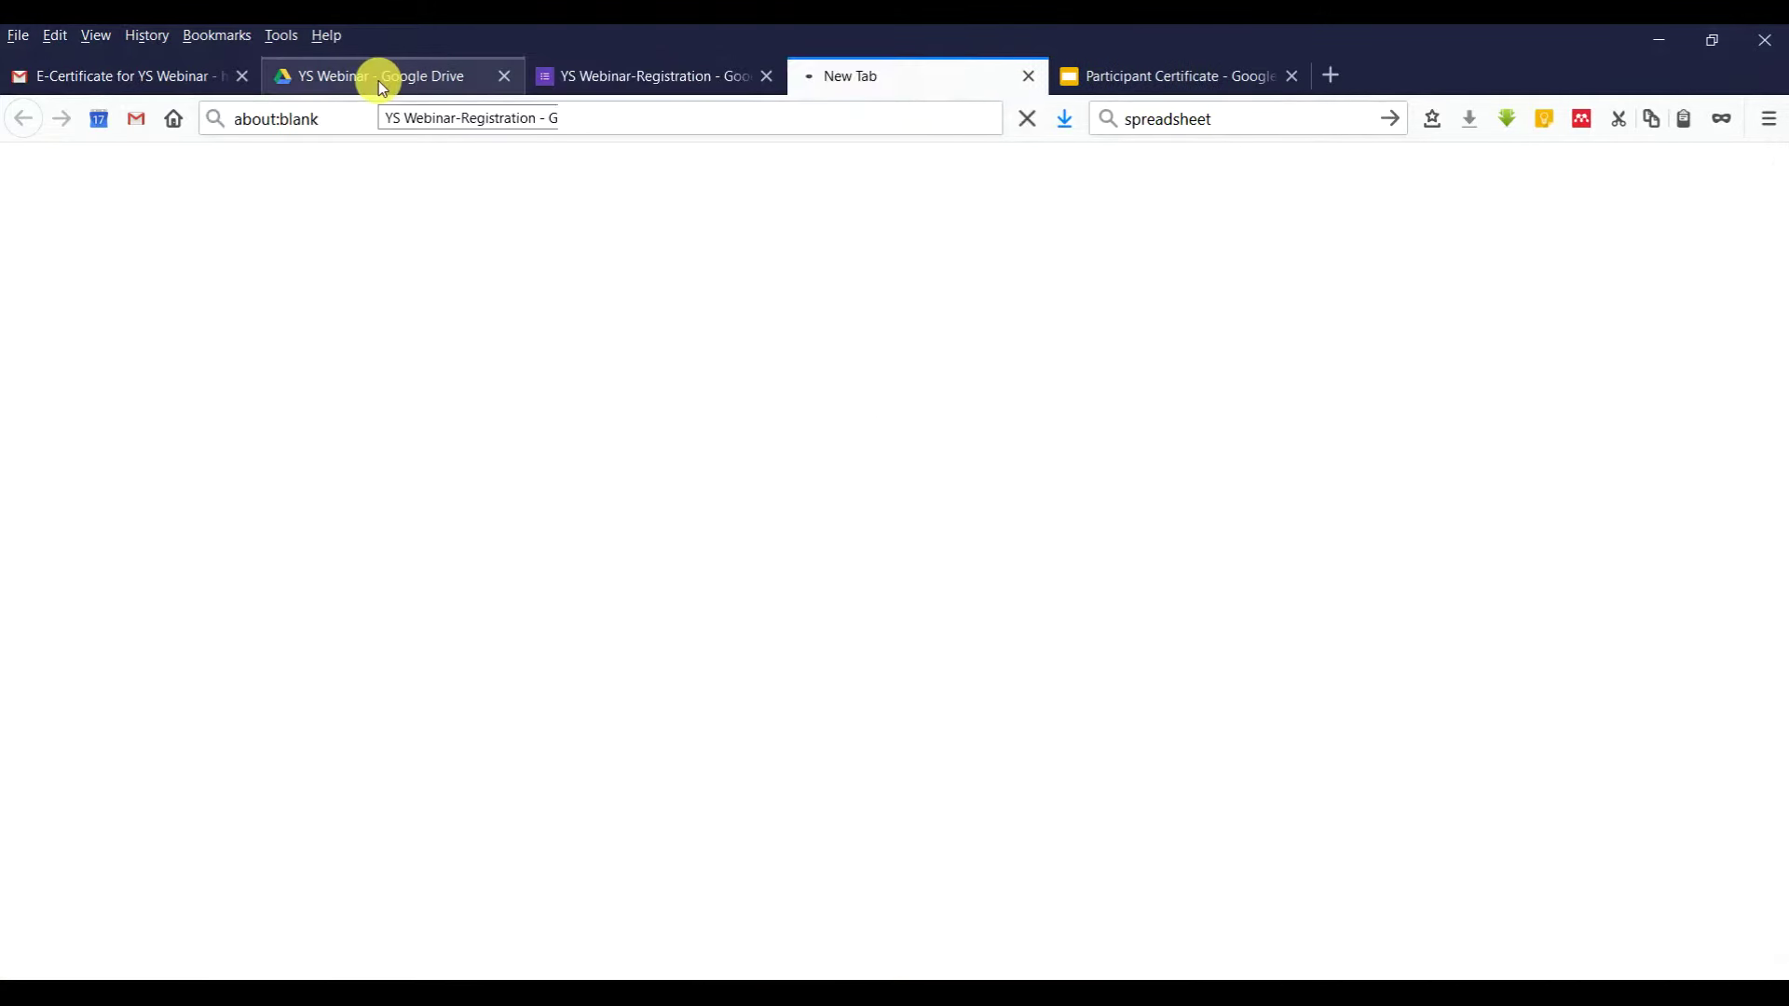
click(381, 78)
click(847, 78)
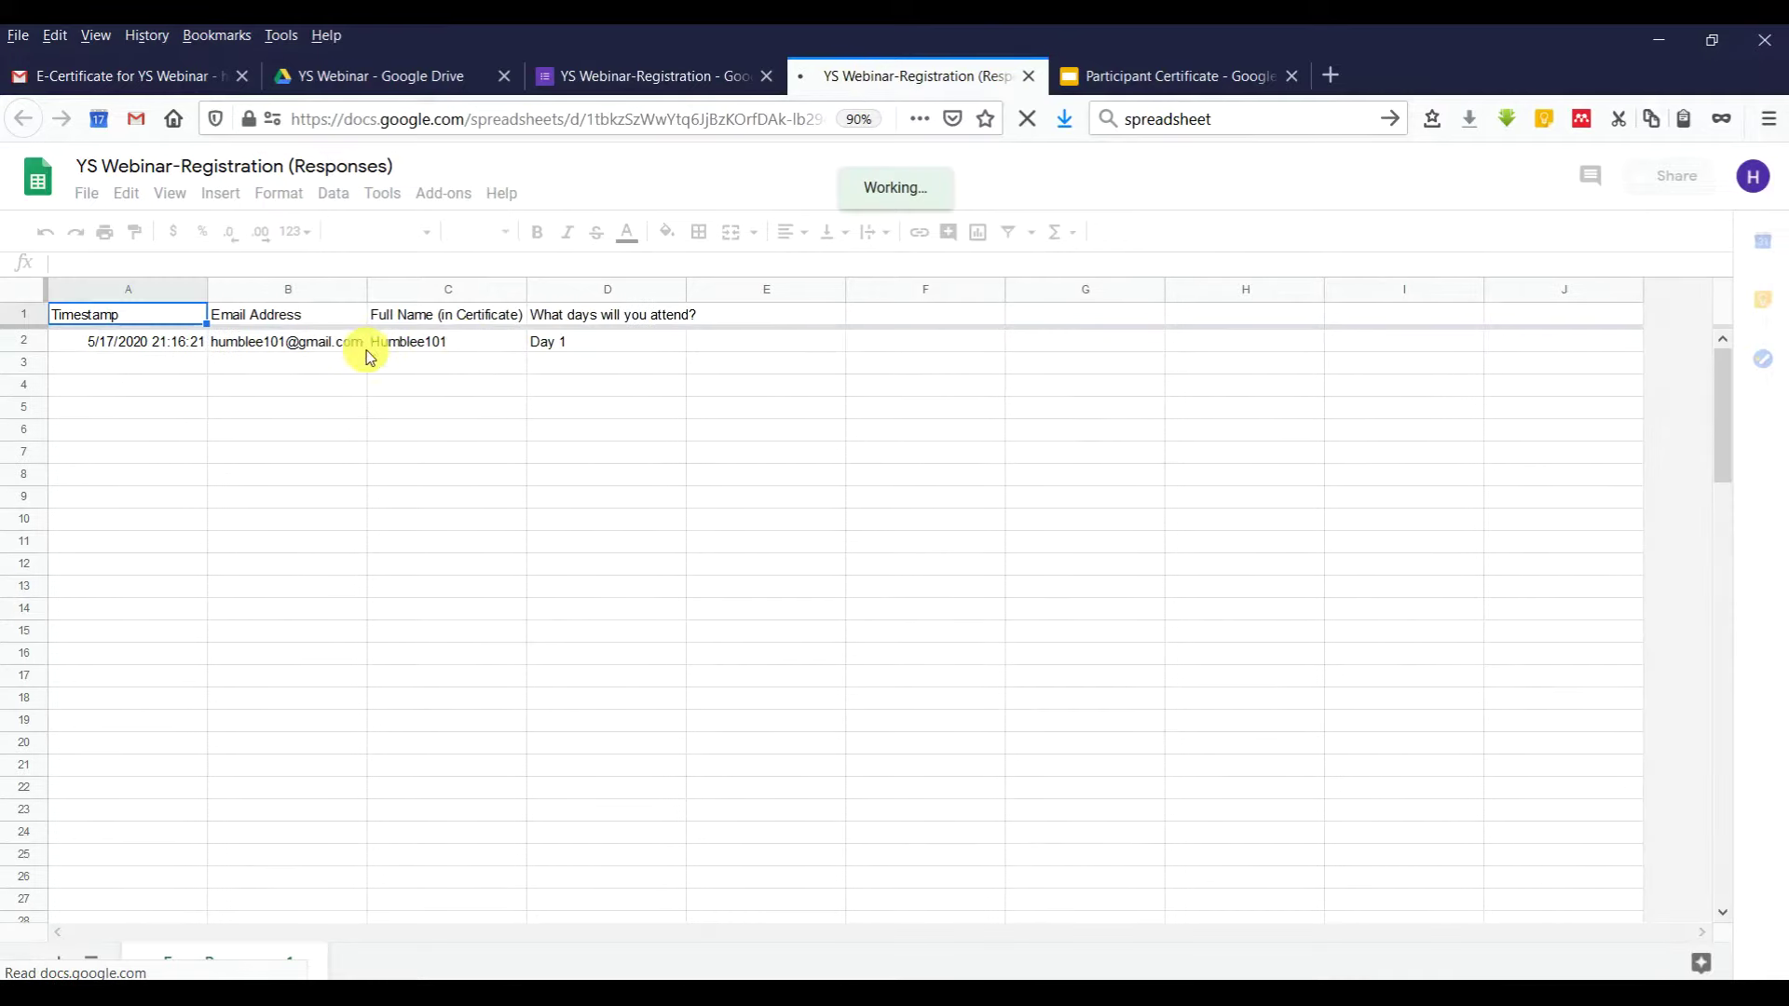
key(ctrl+plus)
key(ctrl+plus)
key(ctrl+plus)
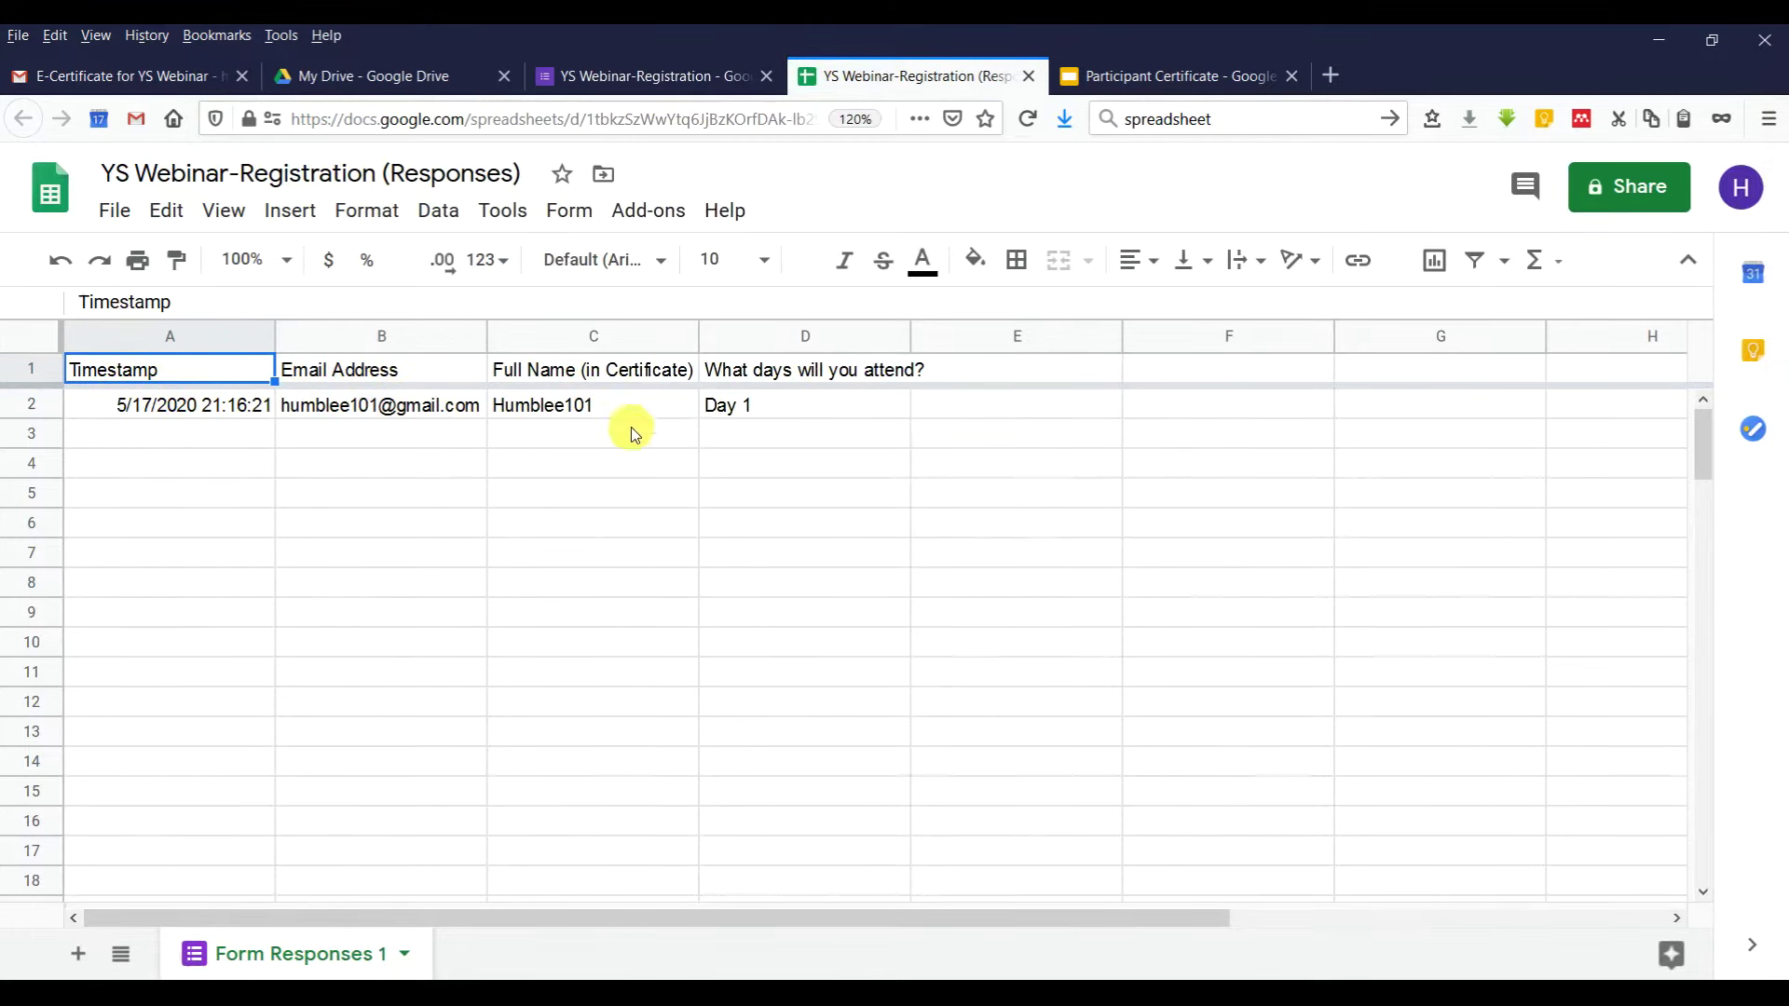
click(424, 90)
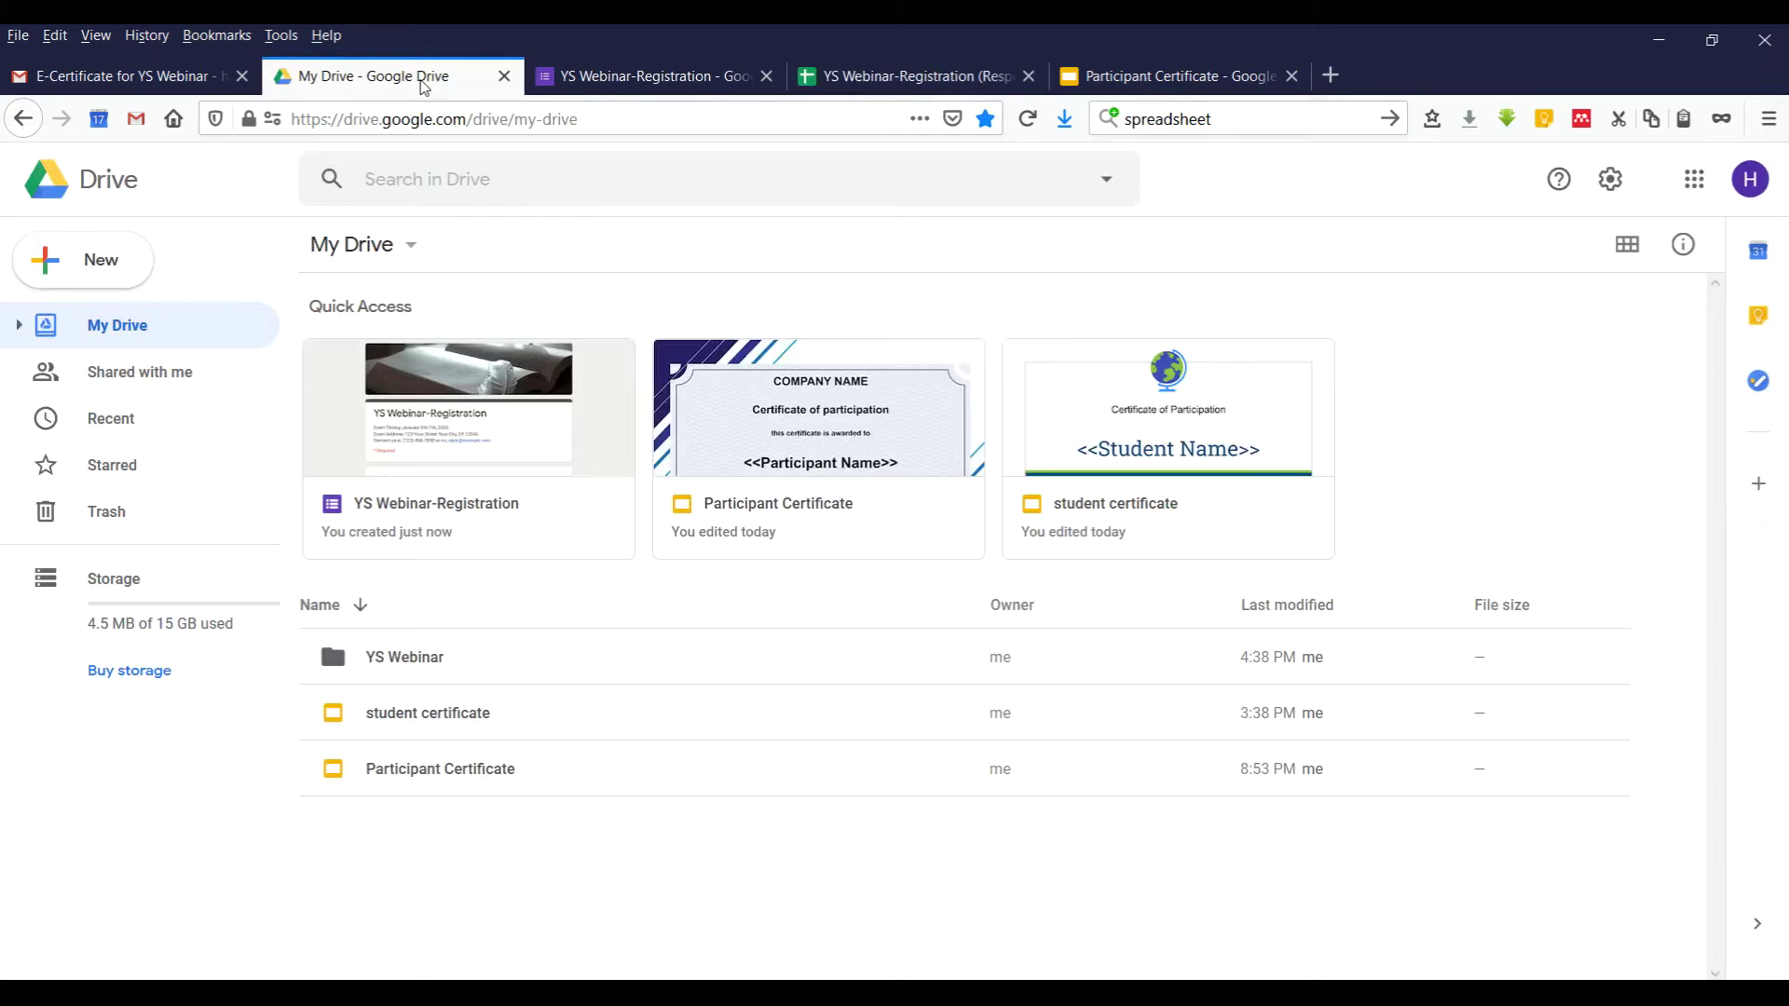
Return to the YS Webinar-Registration (Responses) spreadsheet and look through its Add-ons menu and column E.
double_click(469, 652)
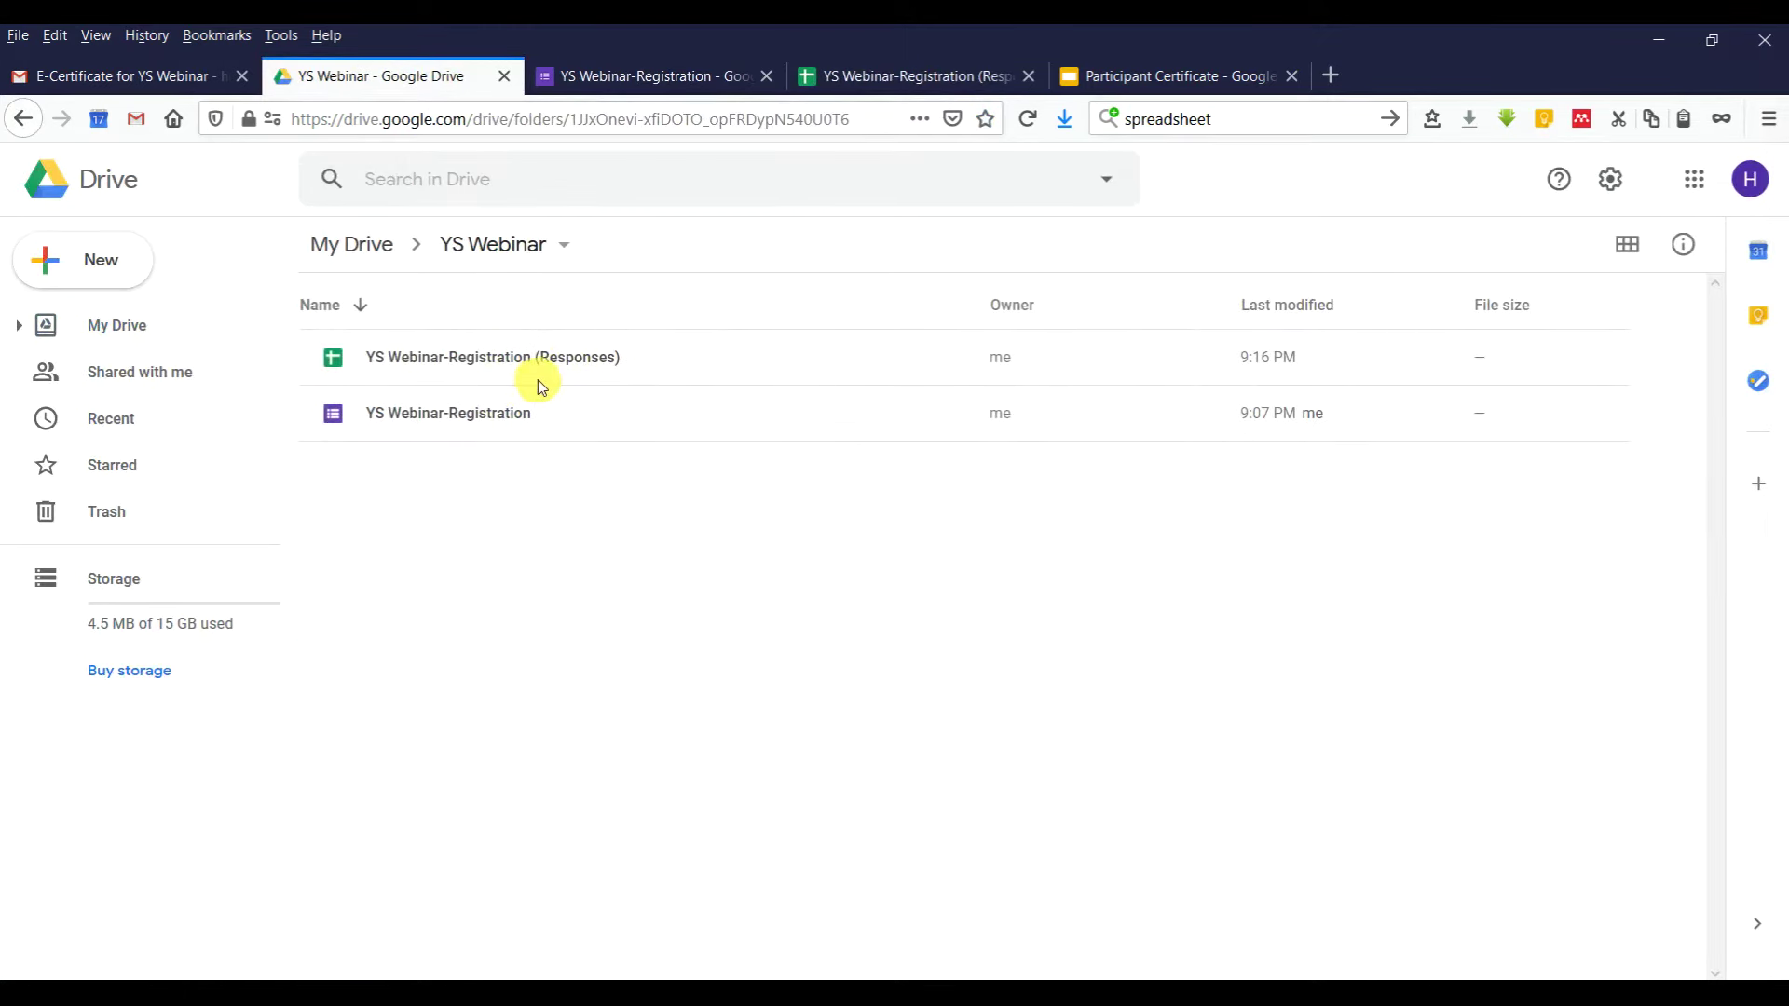
click(938, 74)
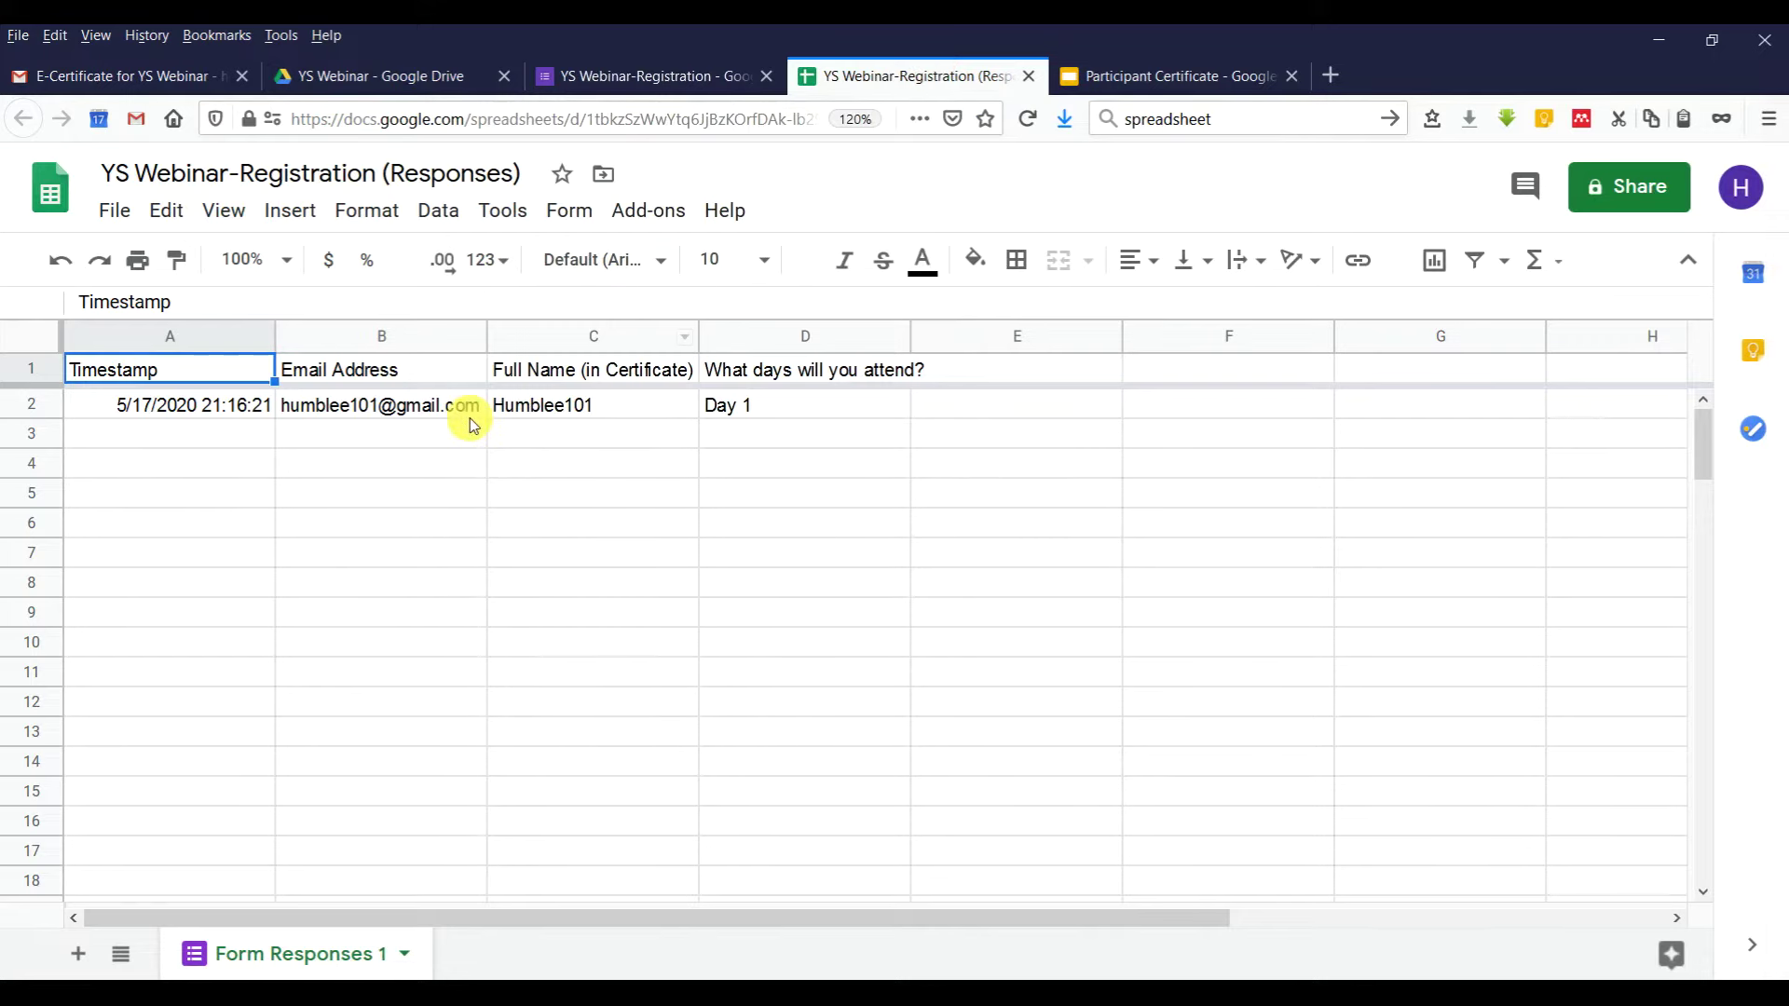
click(660, 217)
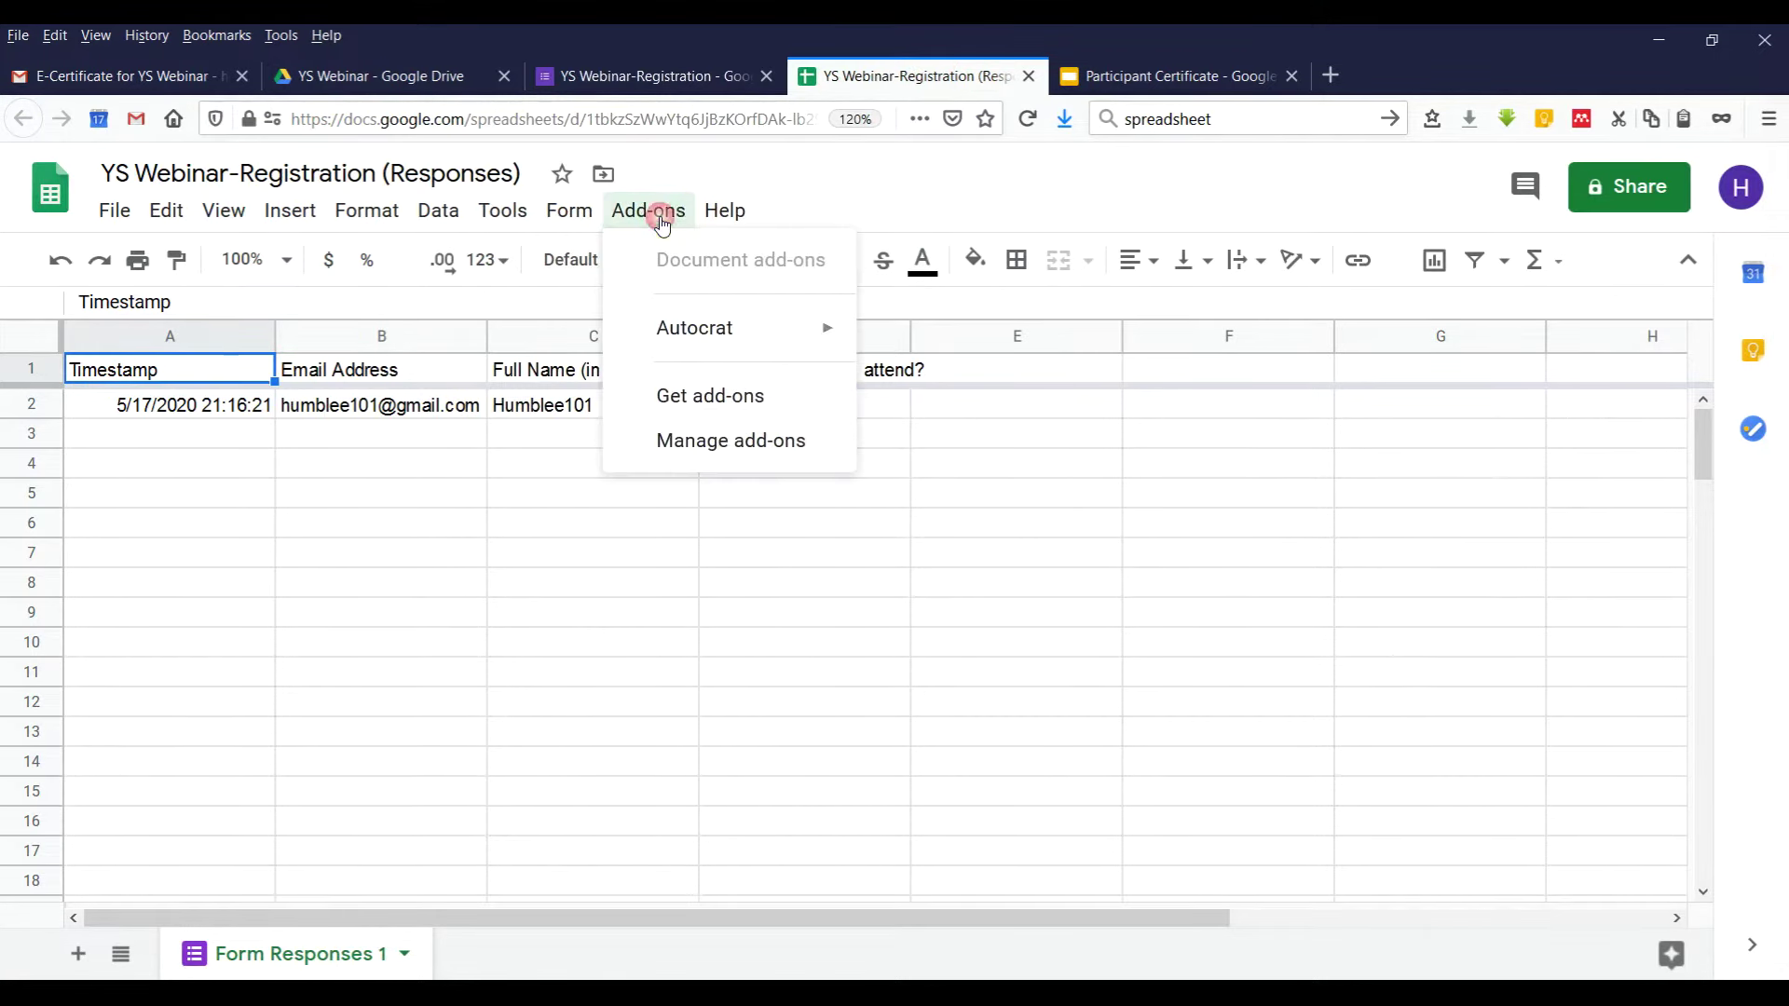
mouse_move(776, 334)
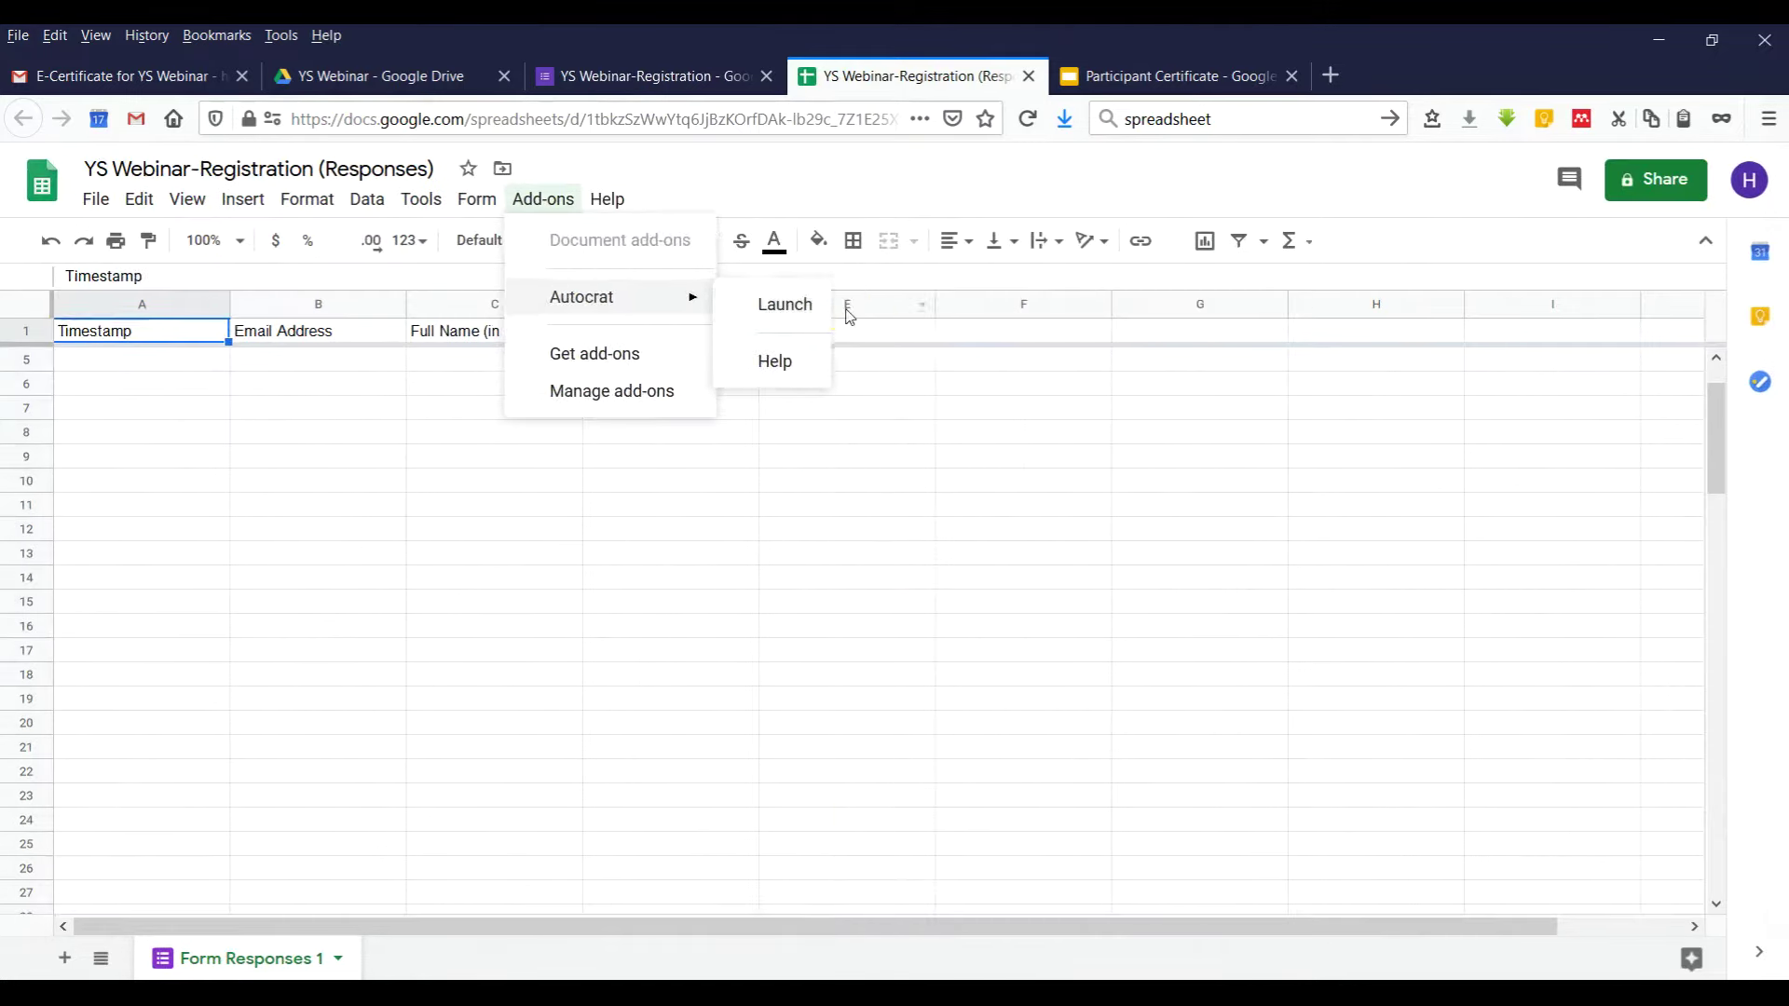
click(845, 309)
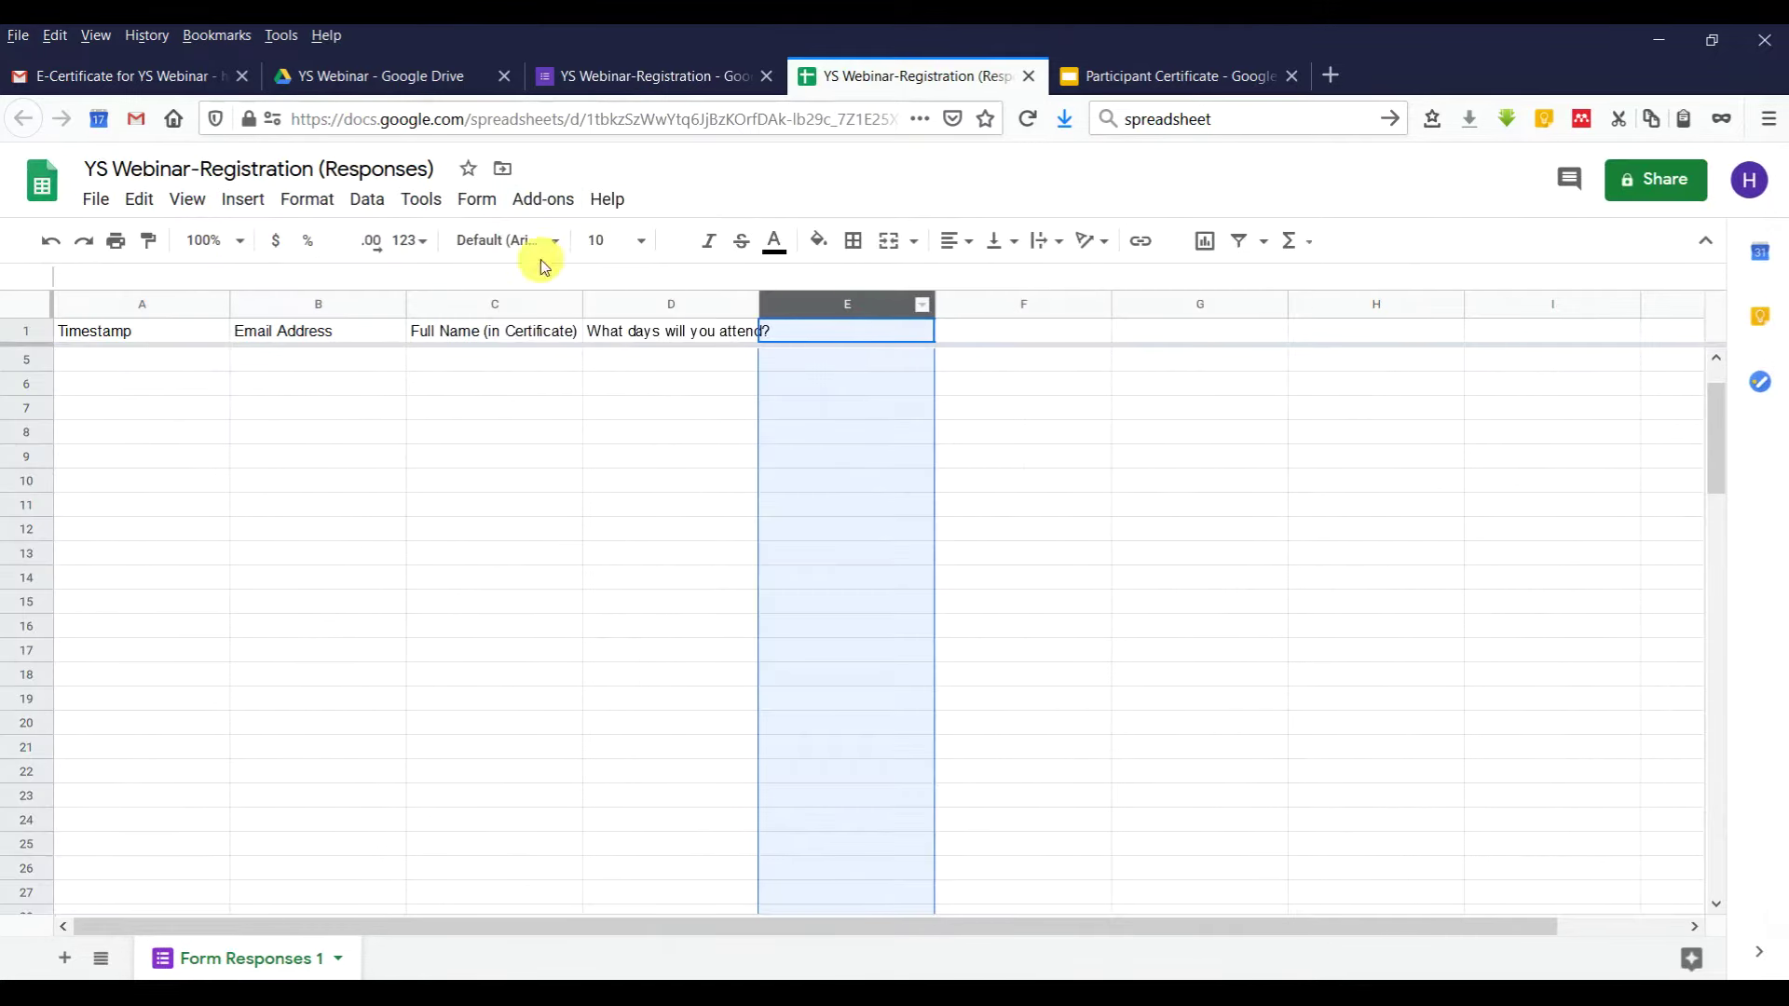
Launch Autocrat from the Add-ons menu and start a new merge job.
click(543, 199)
mouse_move(610, 300)
click(783, 307)
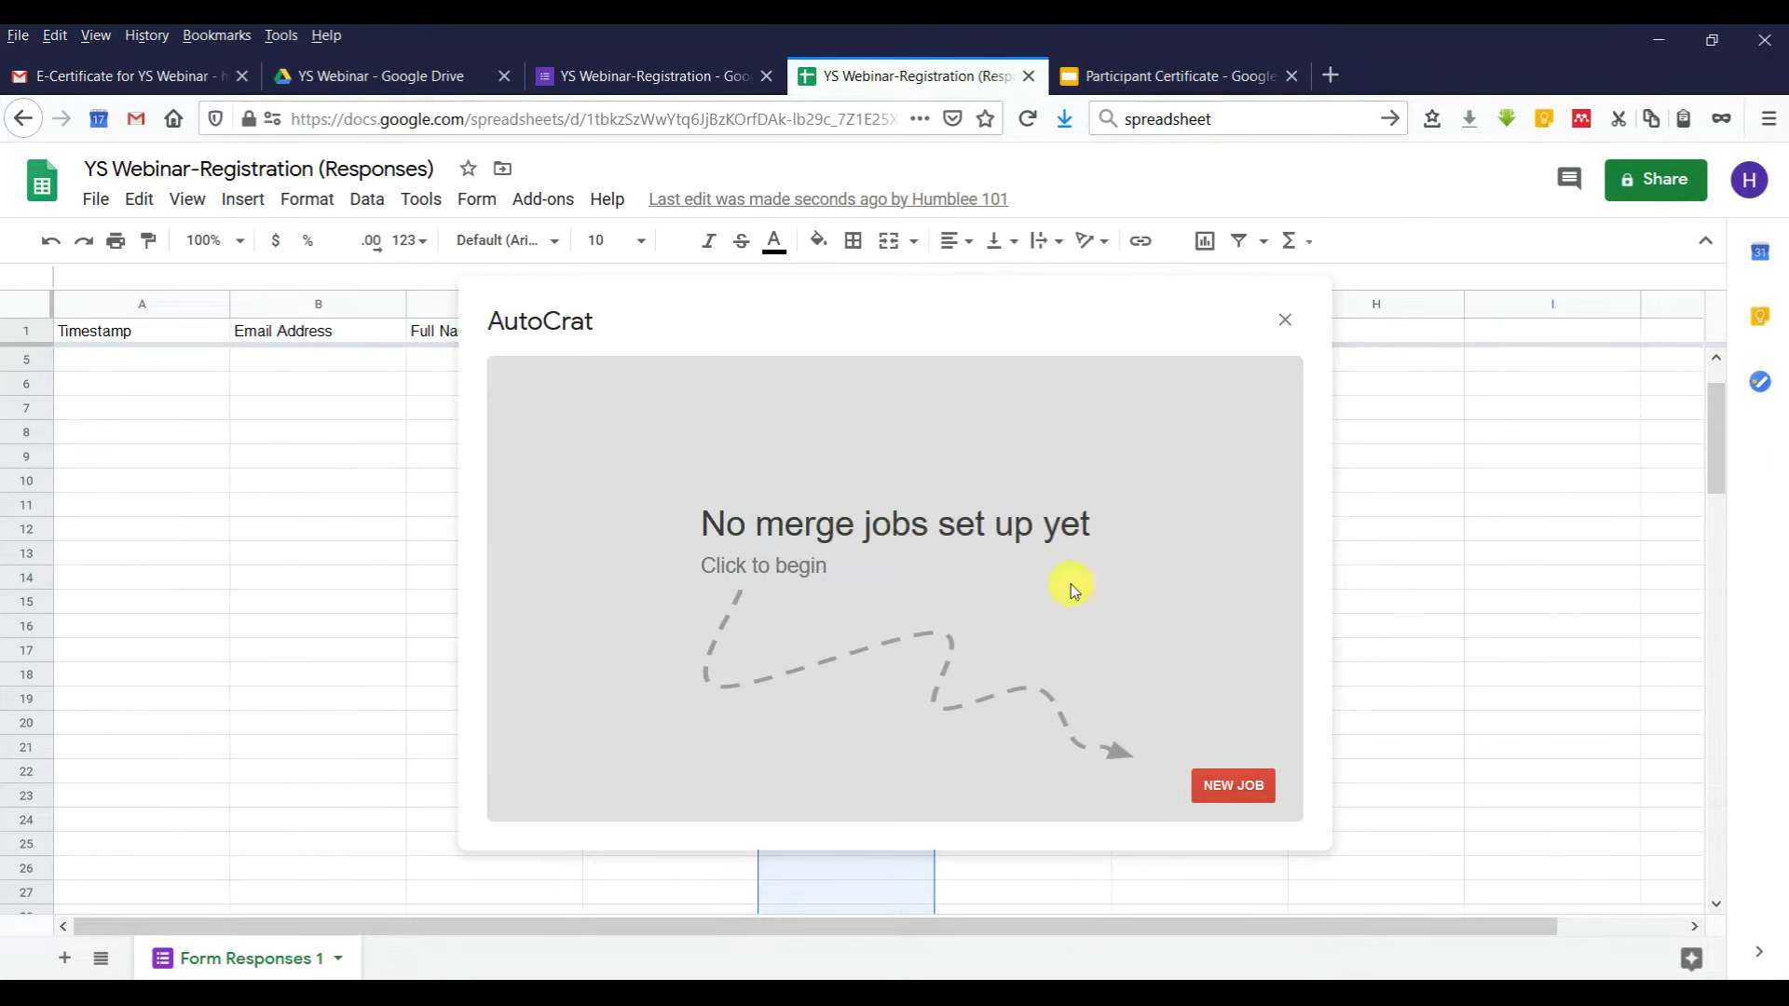
click(1233, 792)
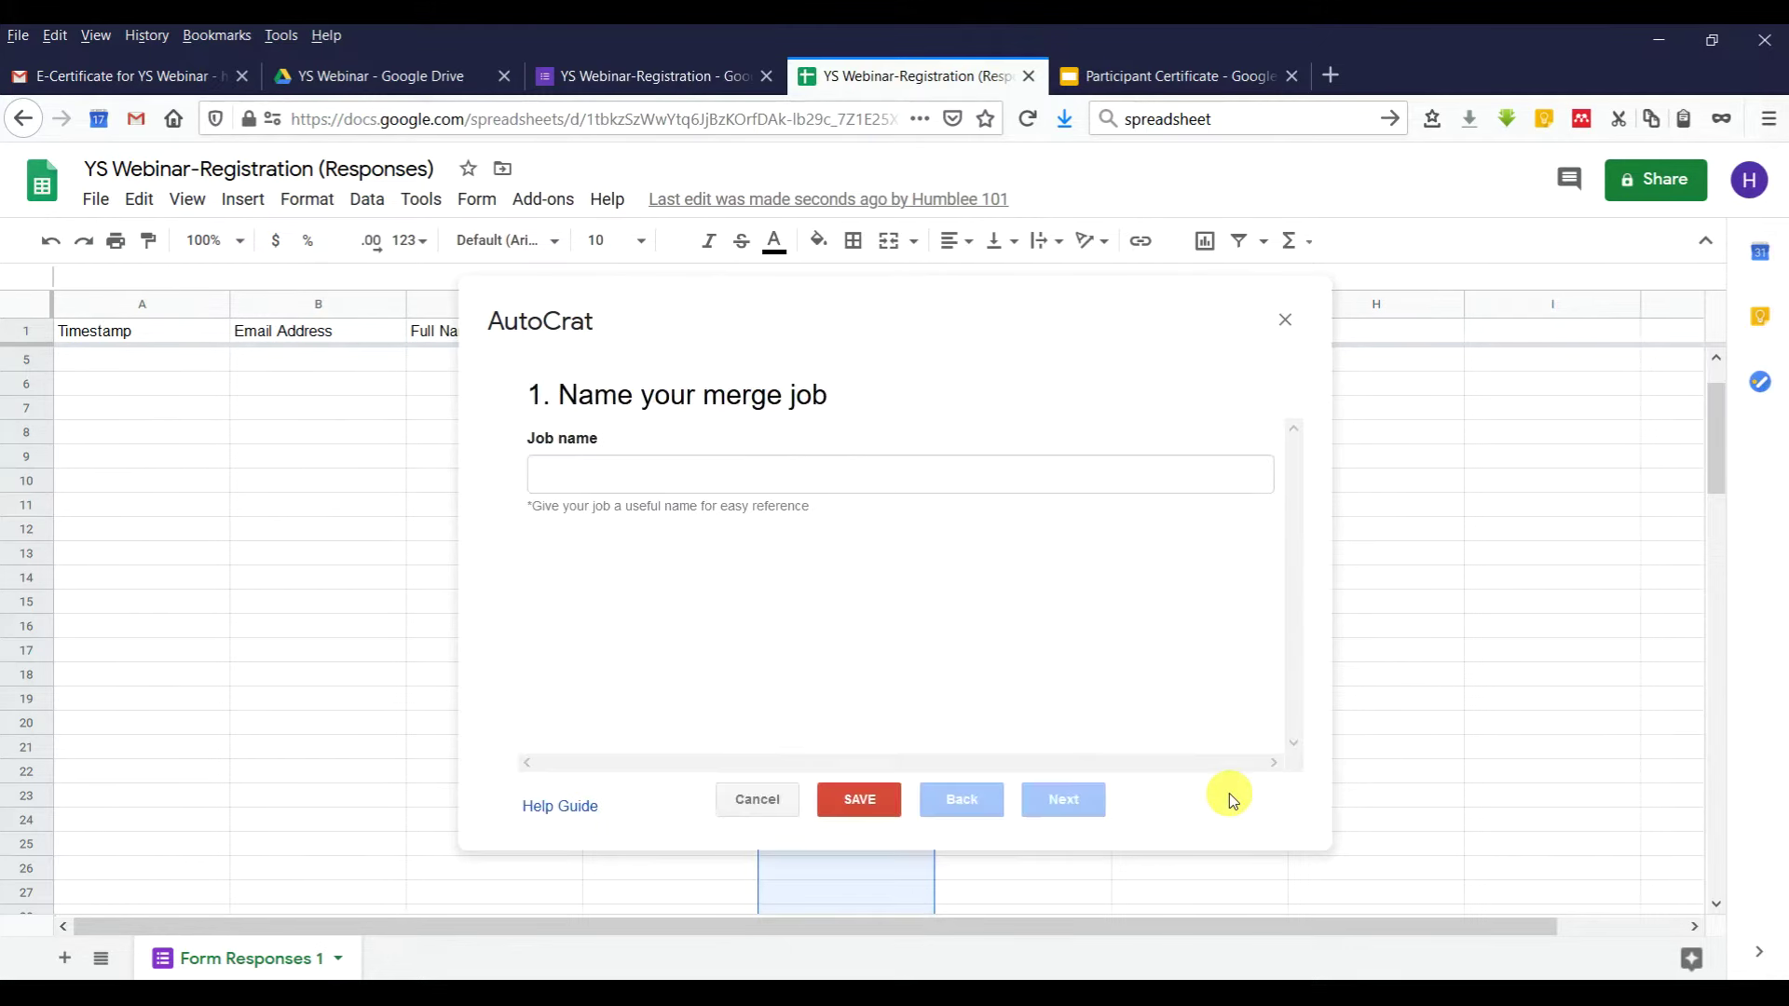
click(792, 480)
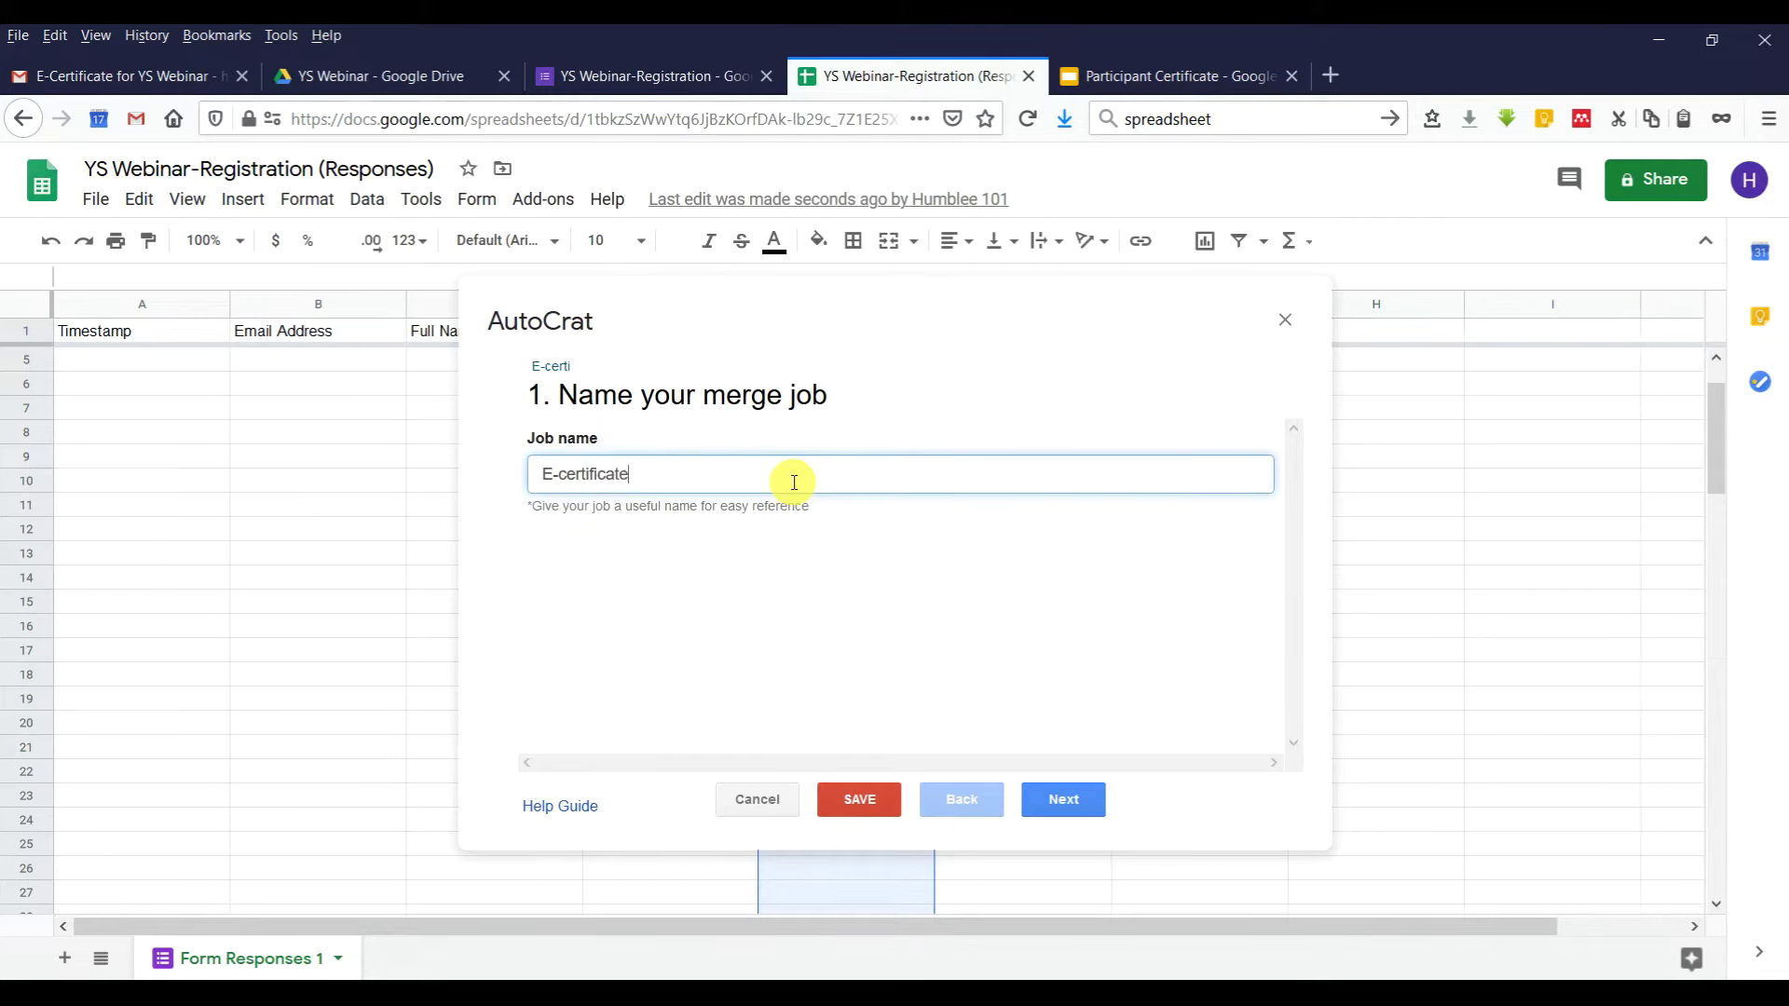
Choose the Participant Certificate slides from Drive as the E-certificate job's template.
click(1063, 798)
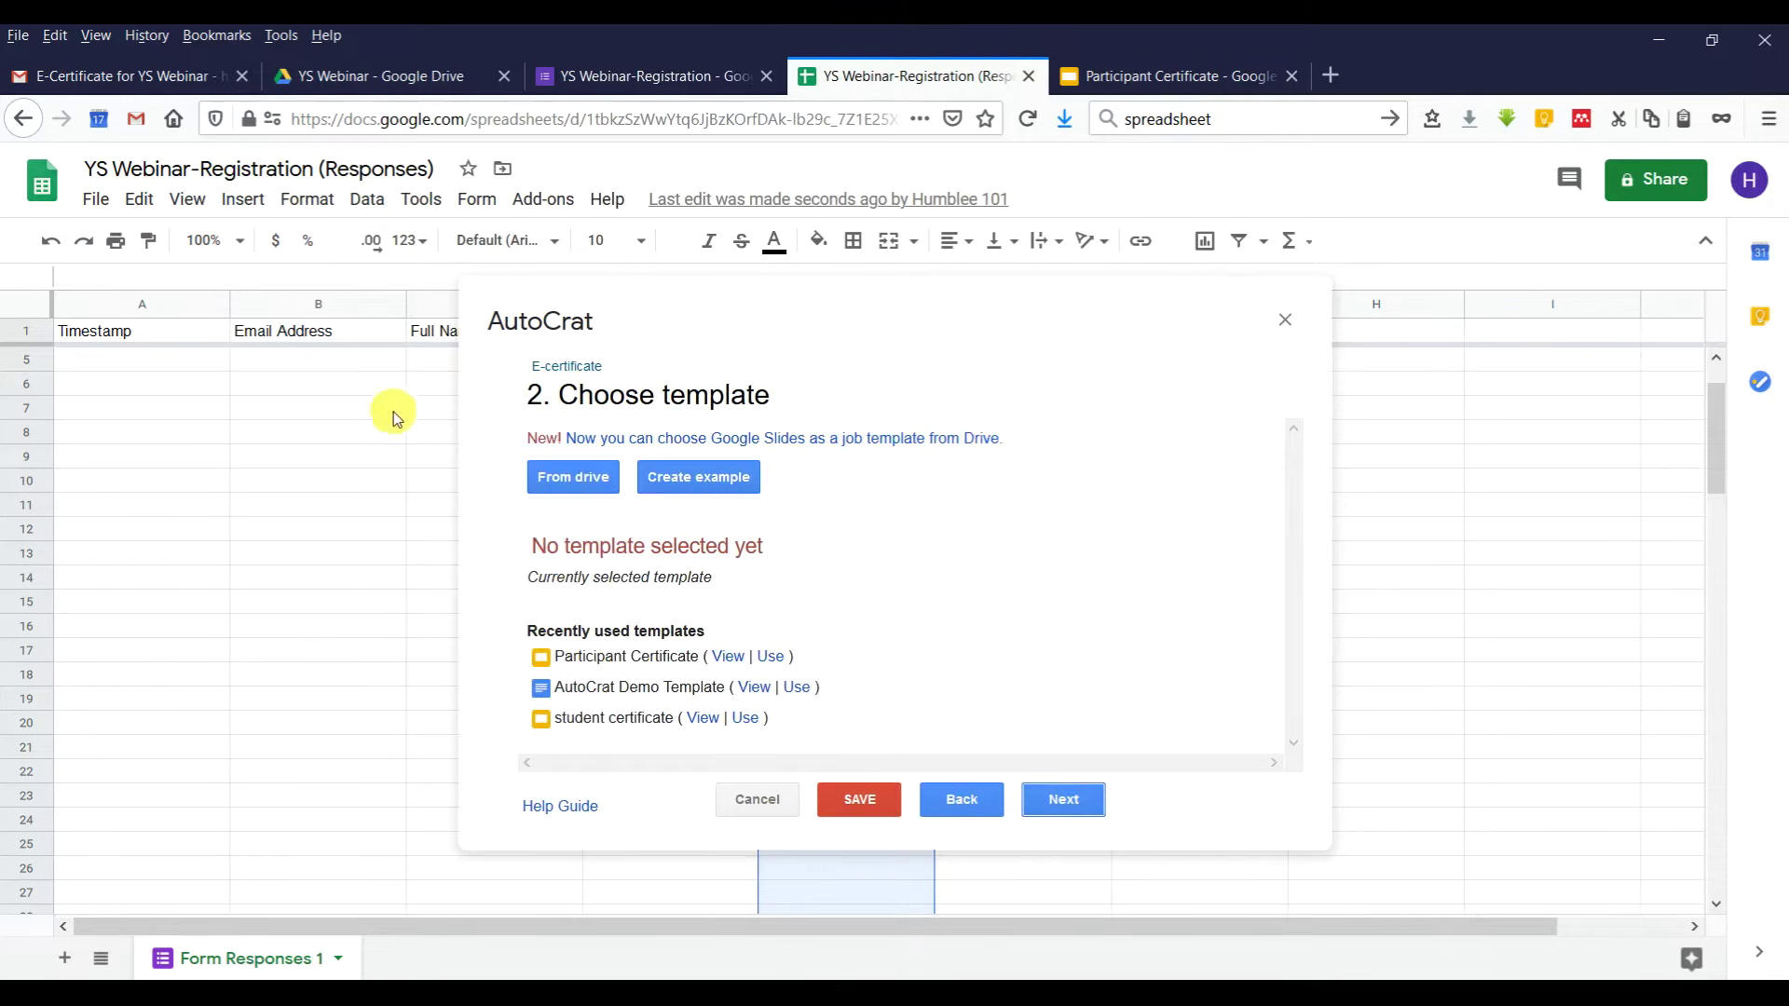
click(577, 479)
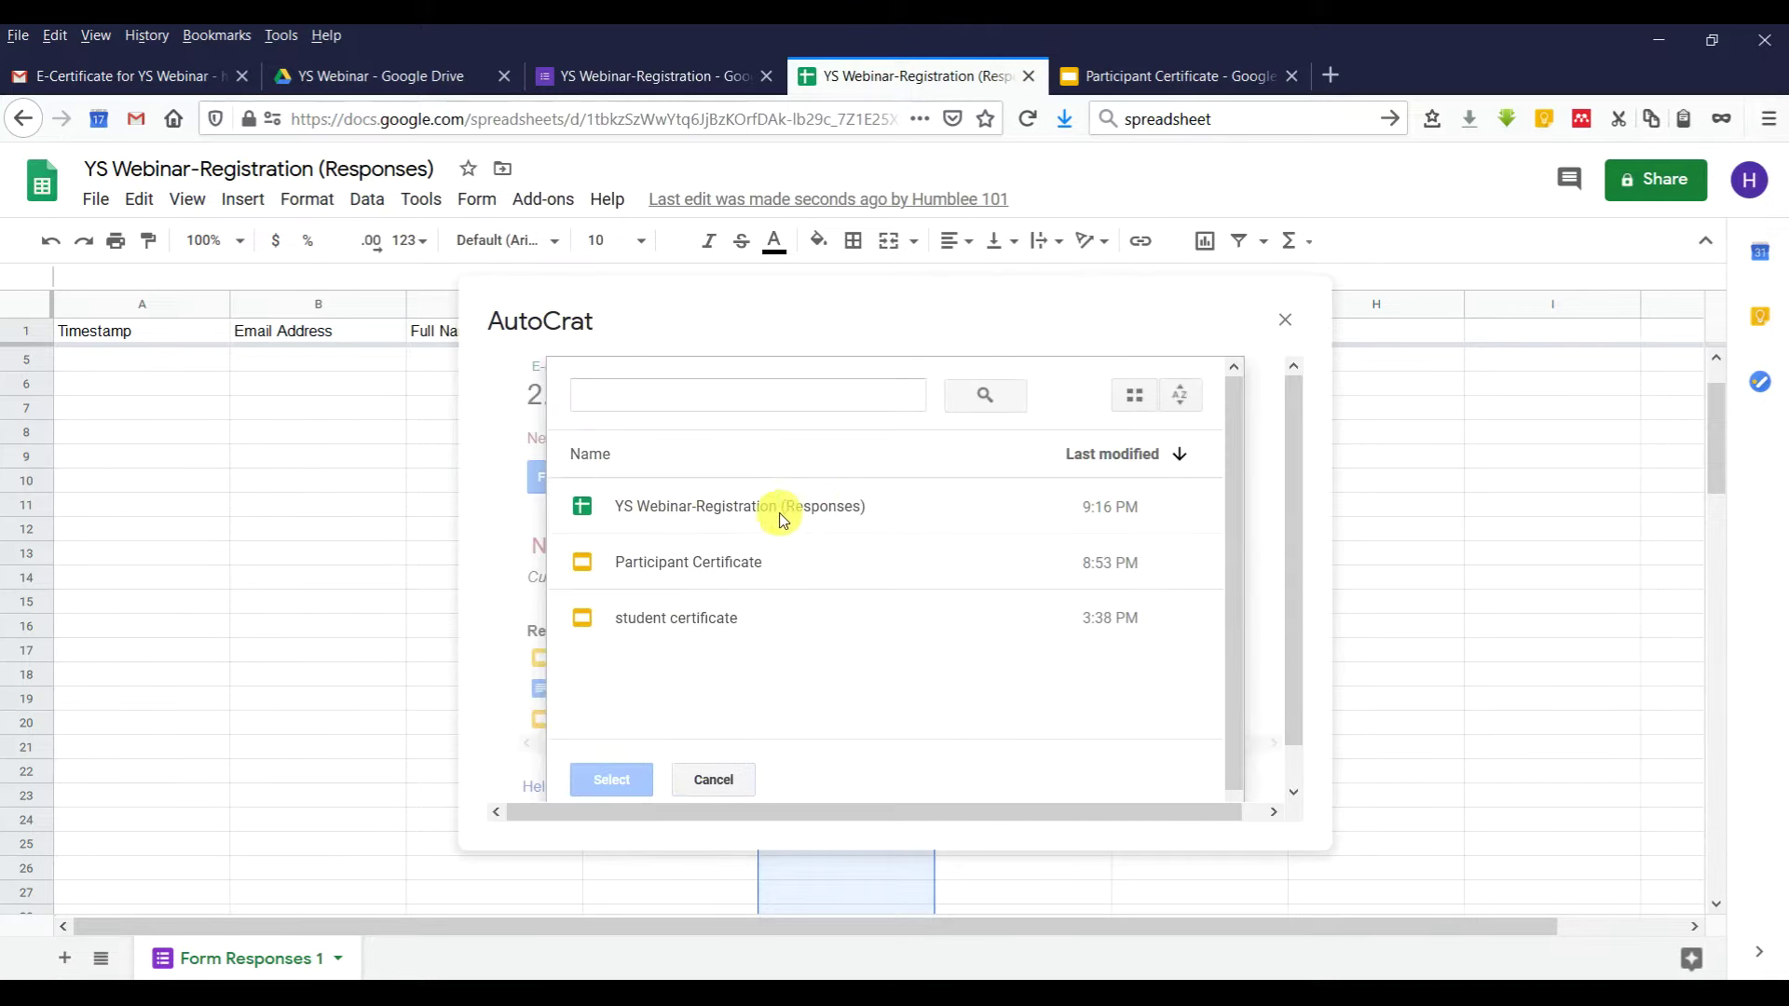
click(669, 565)
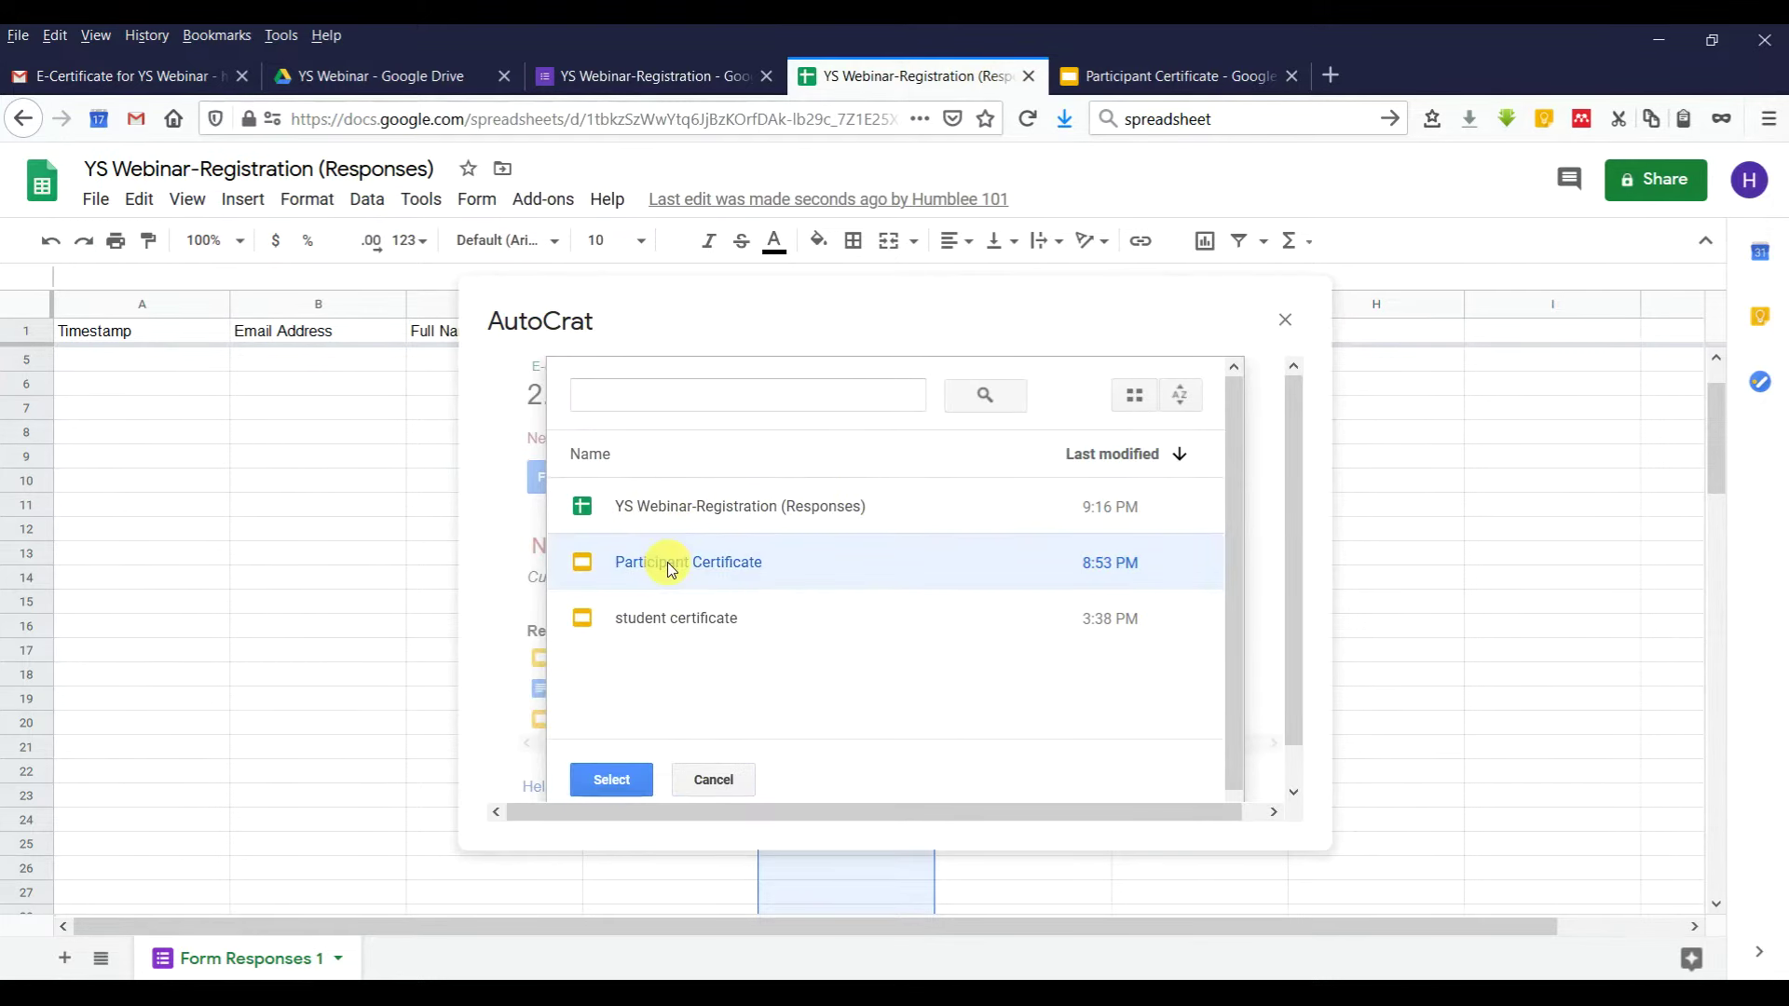
click(1149, 76)
click(942, 80)
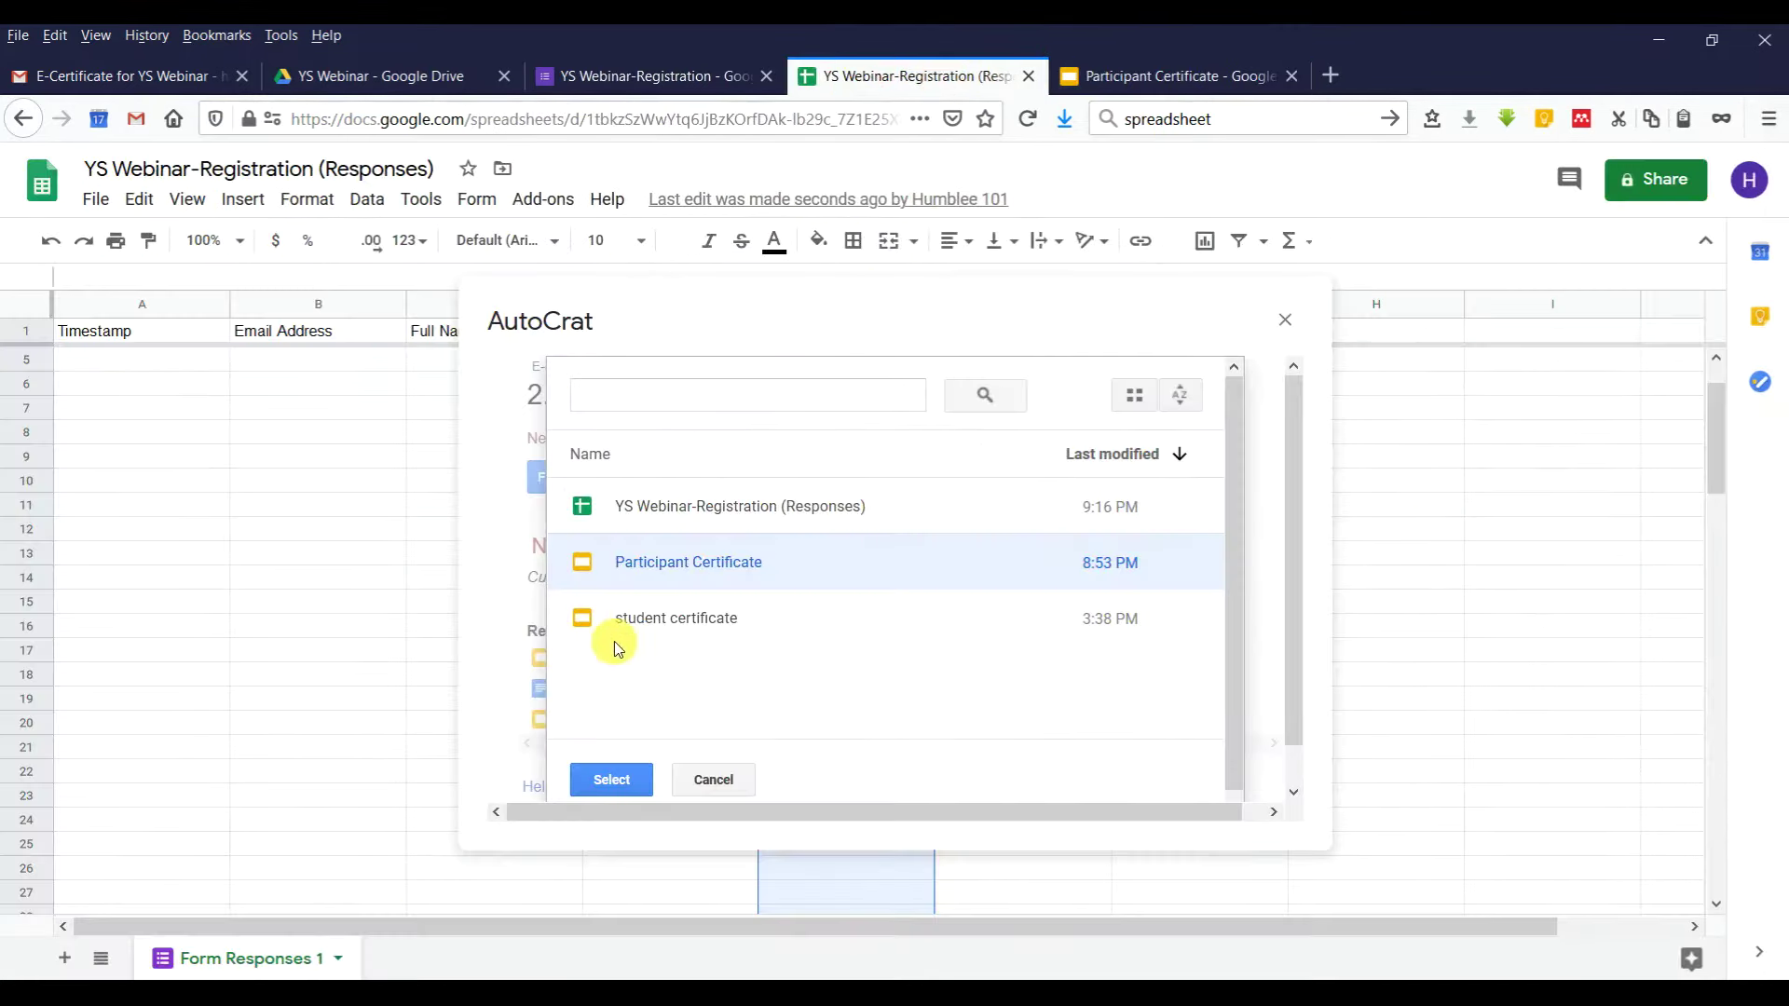
click(620, 788)
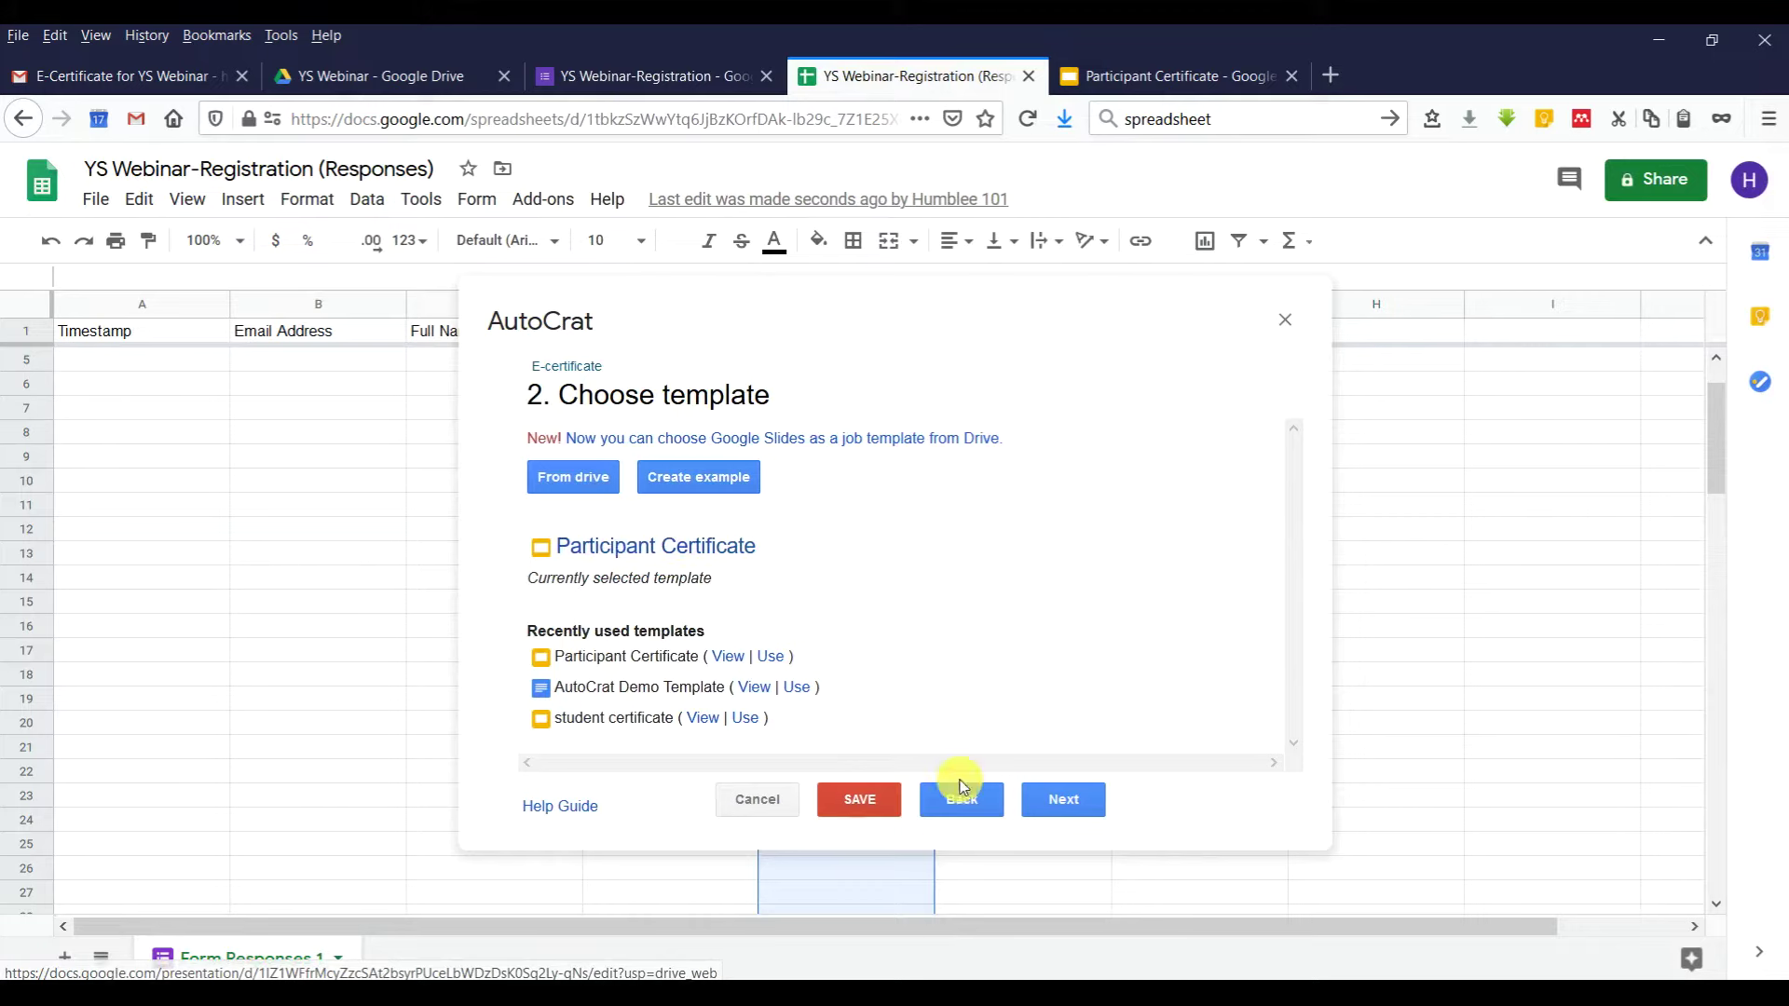
click(1063, 798)
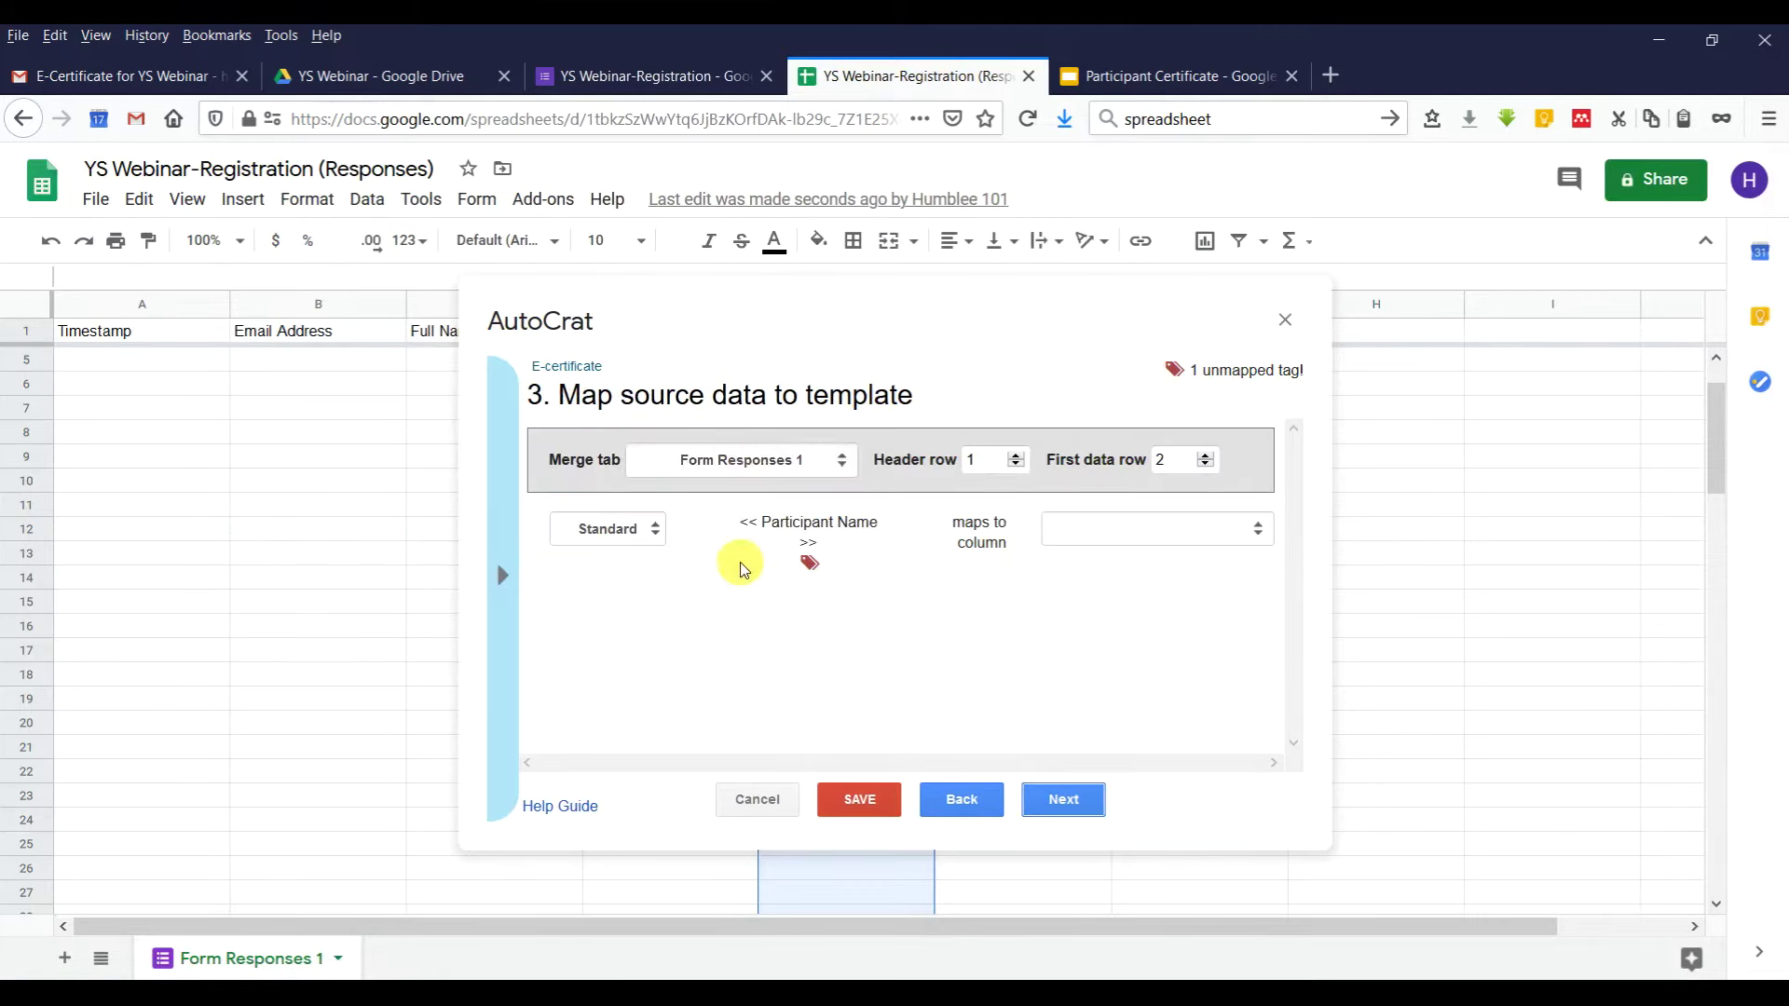
Map the << Participant Name >> tag to the Full Name (in Certificate) column and continue to file settings.
drag(741, 522, 822, 542)
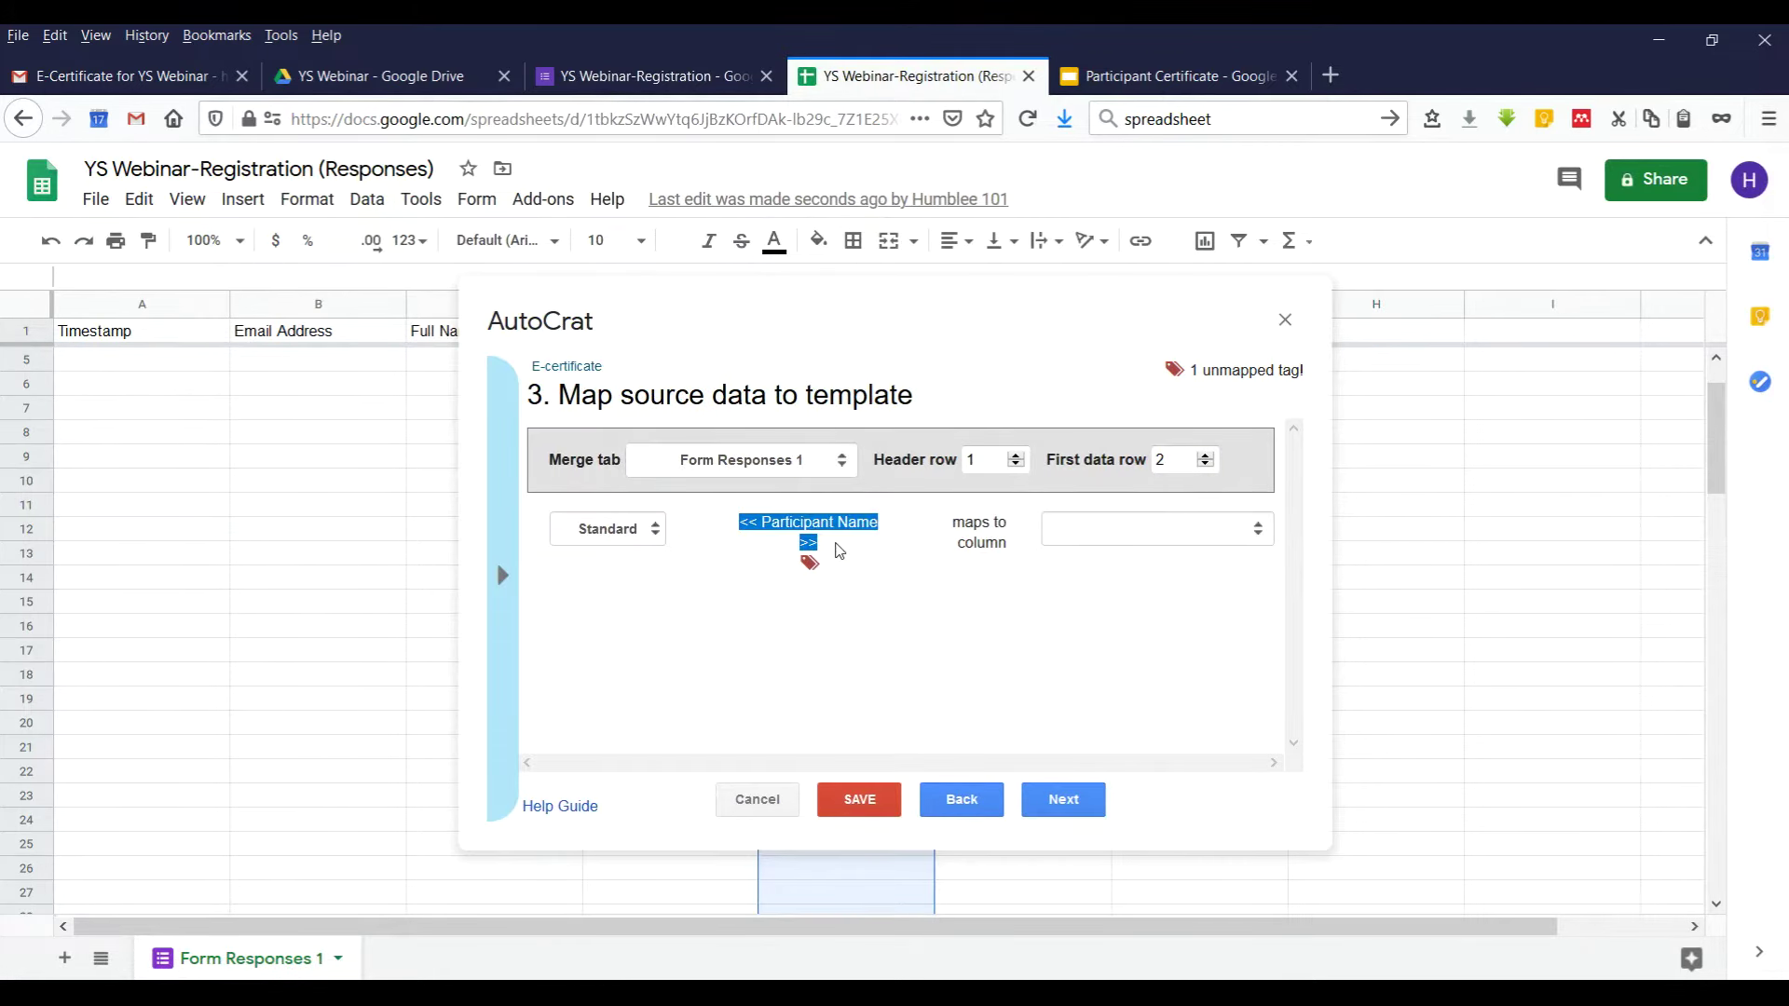
click(1175, 79)
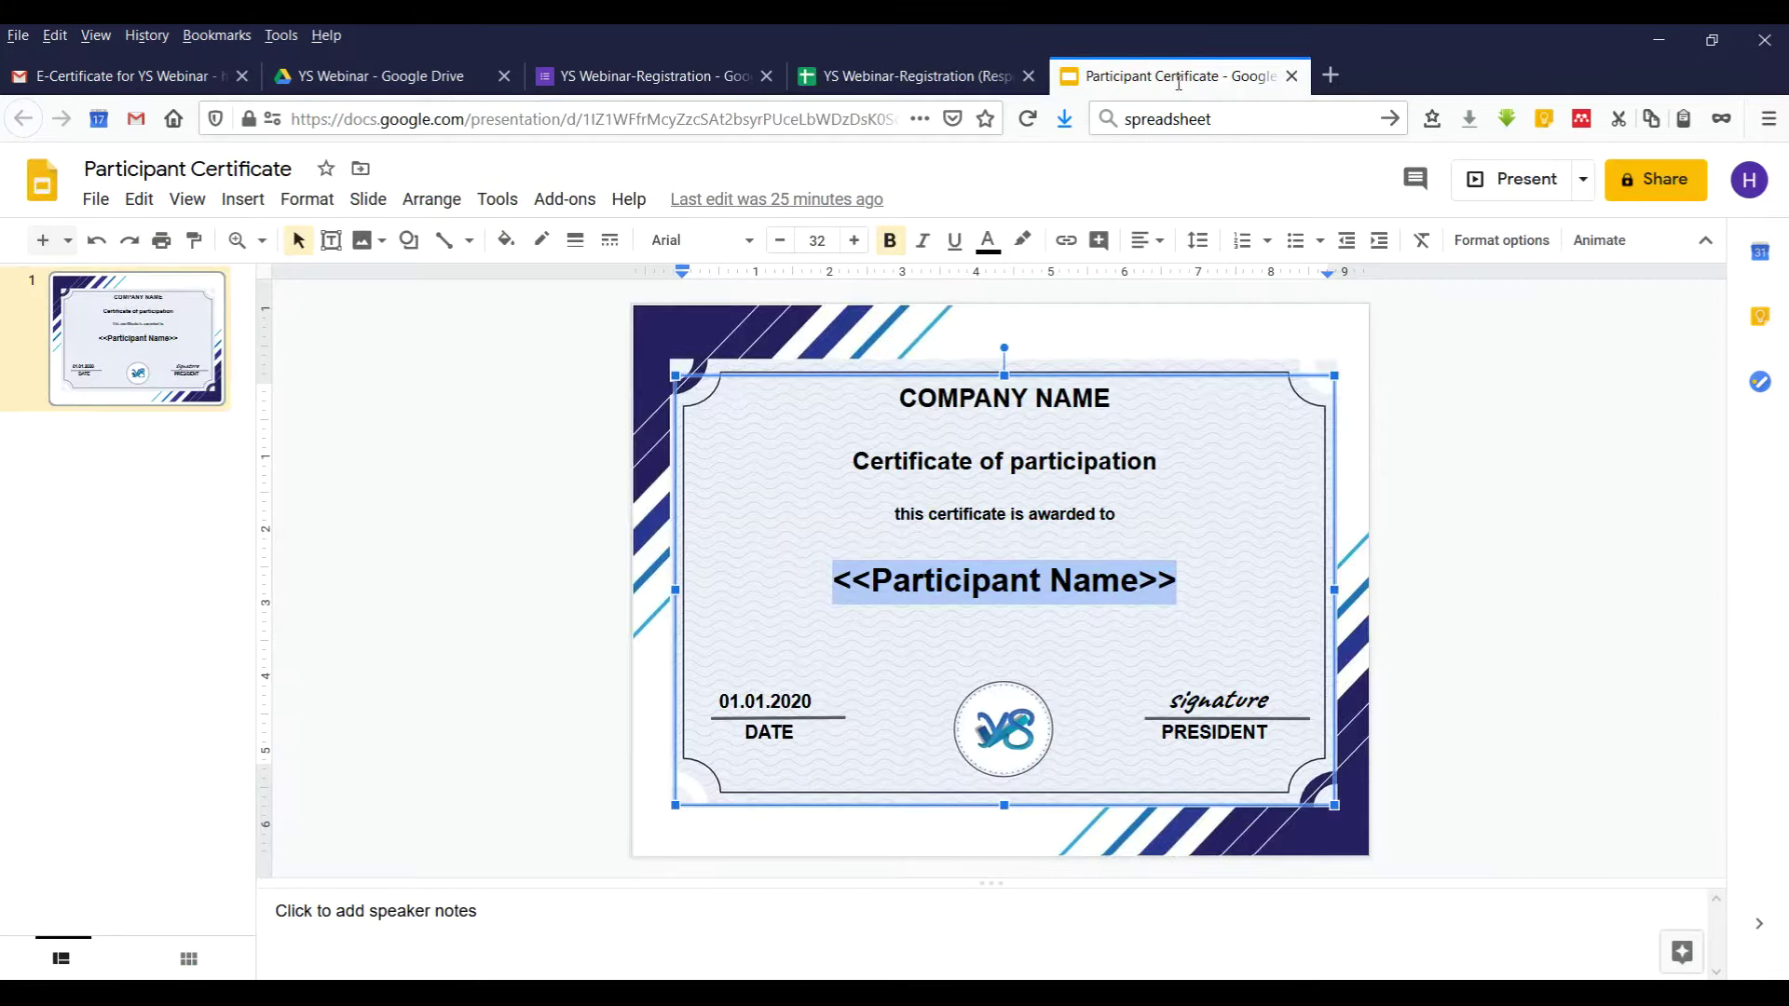
click(952, 80)
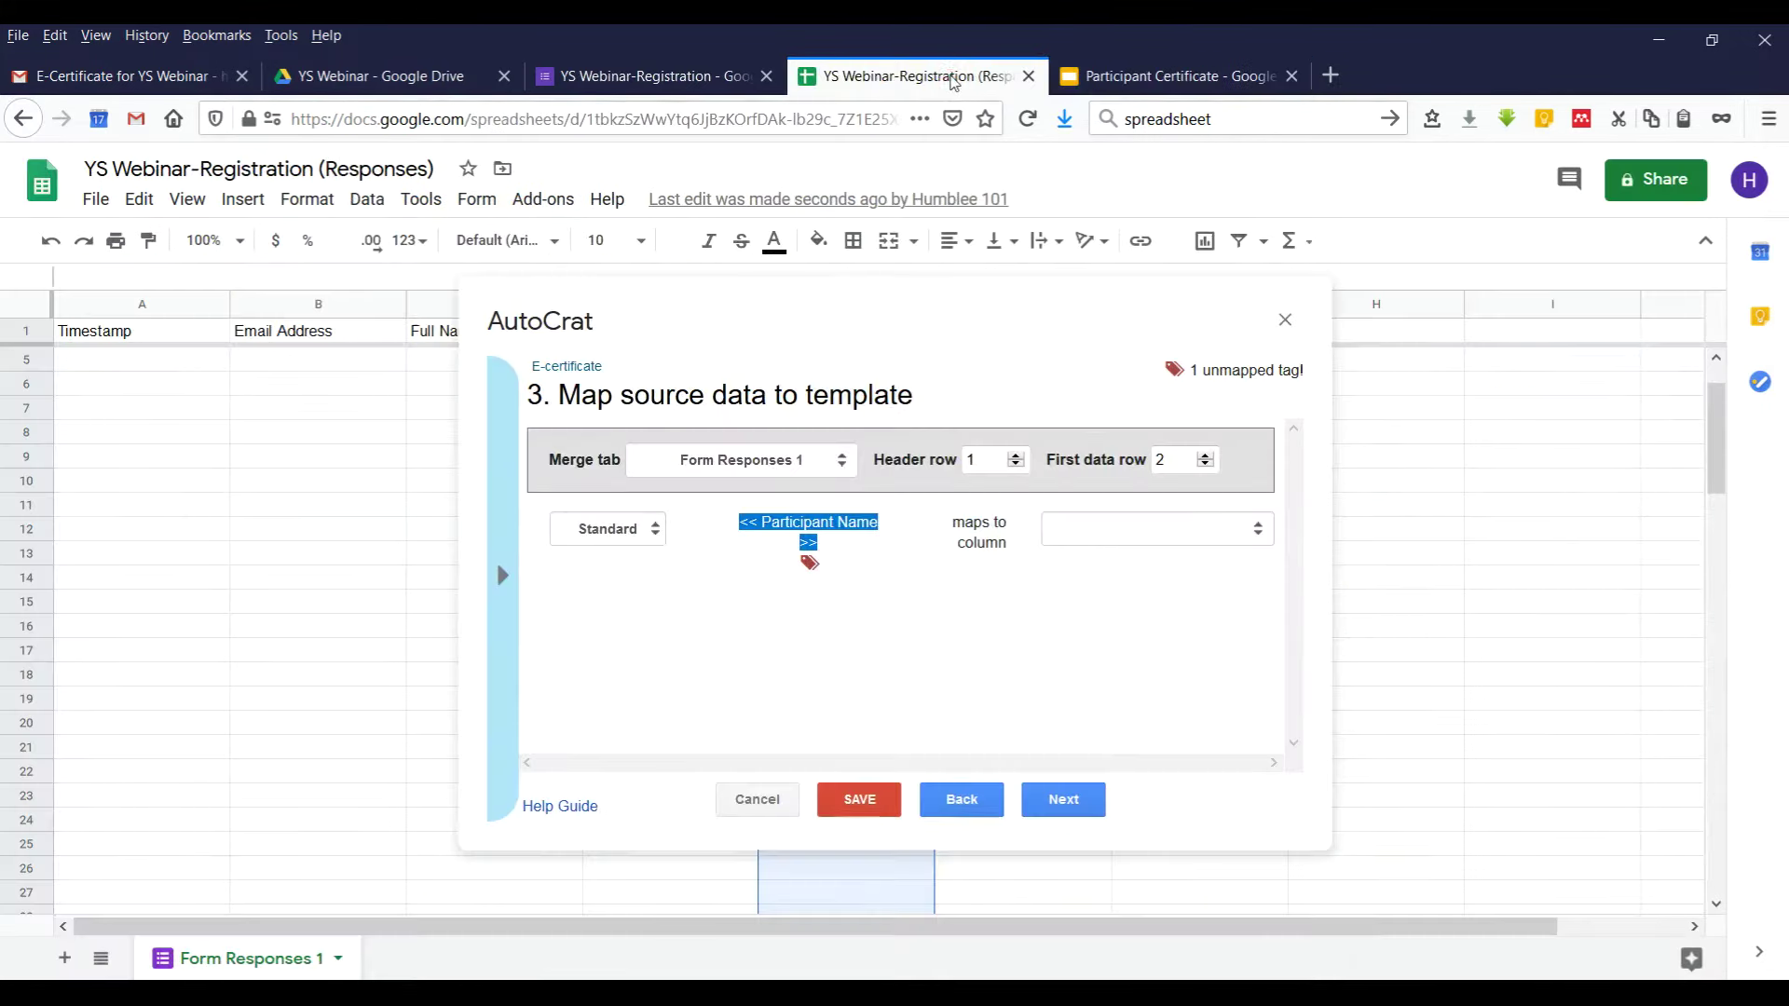
click(1092, 537)
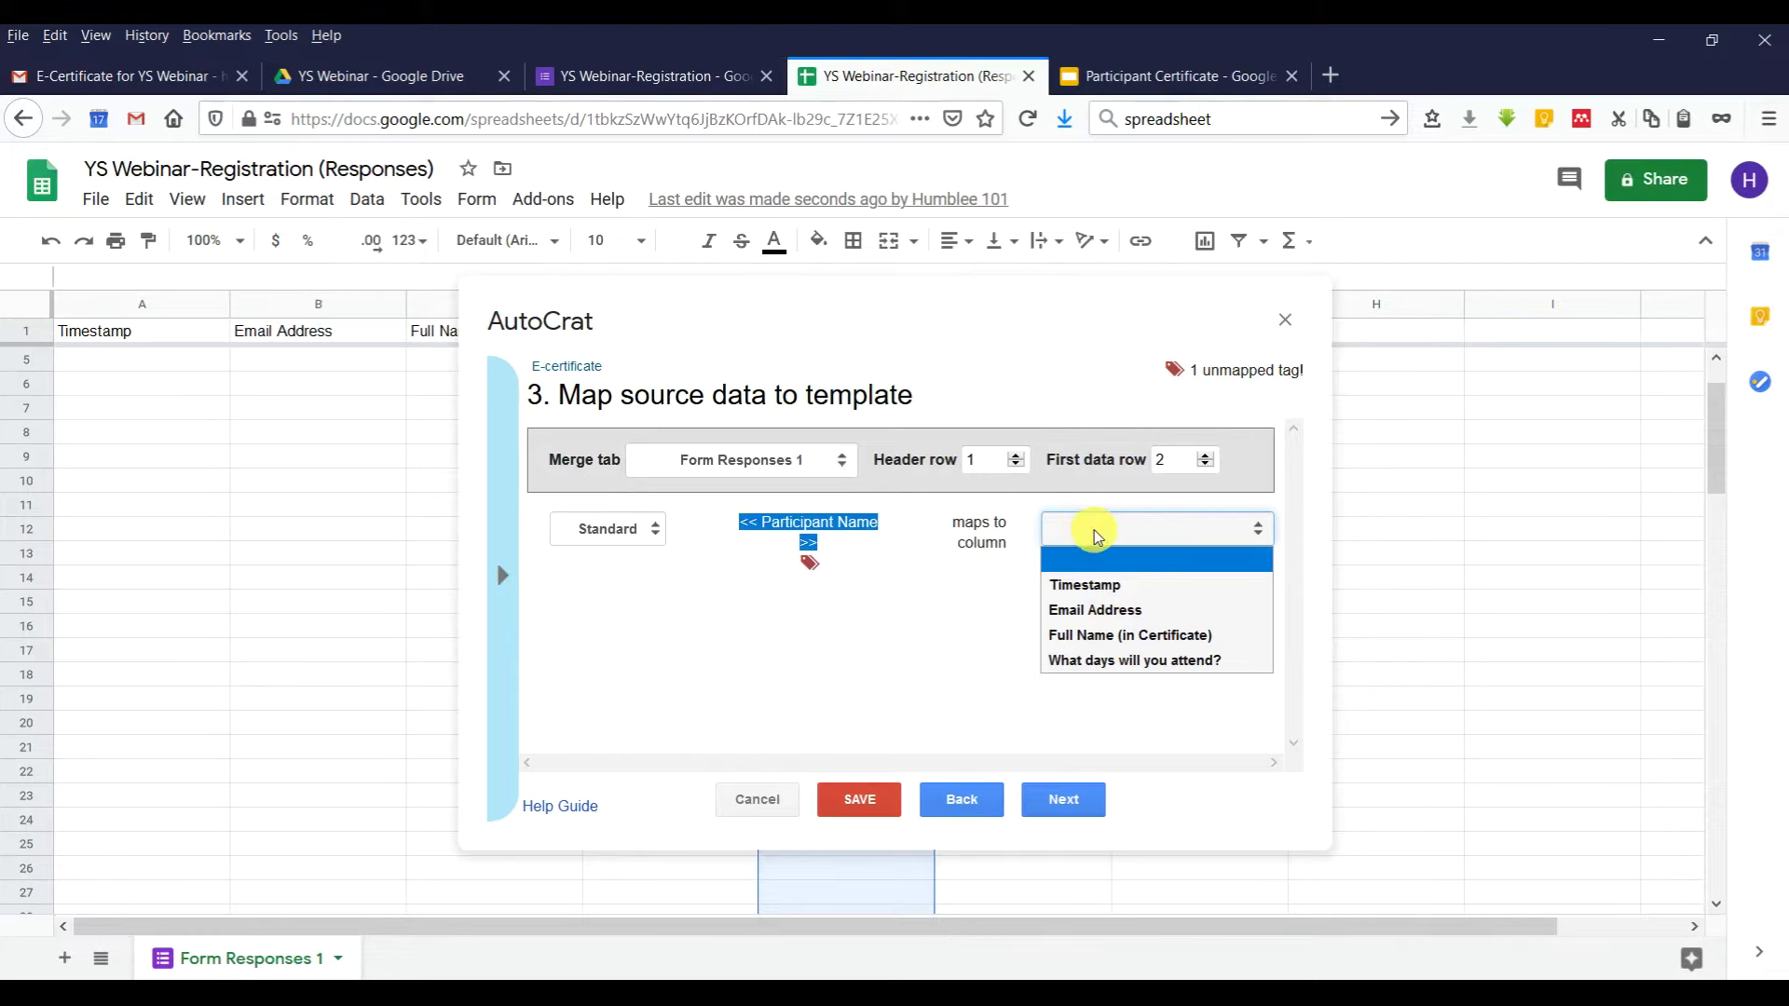
click(1128, 637)
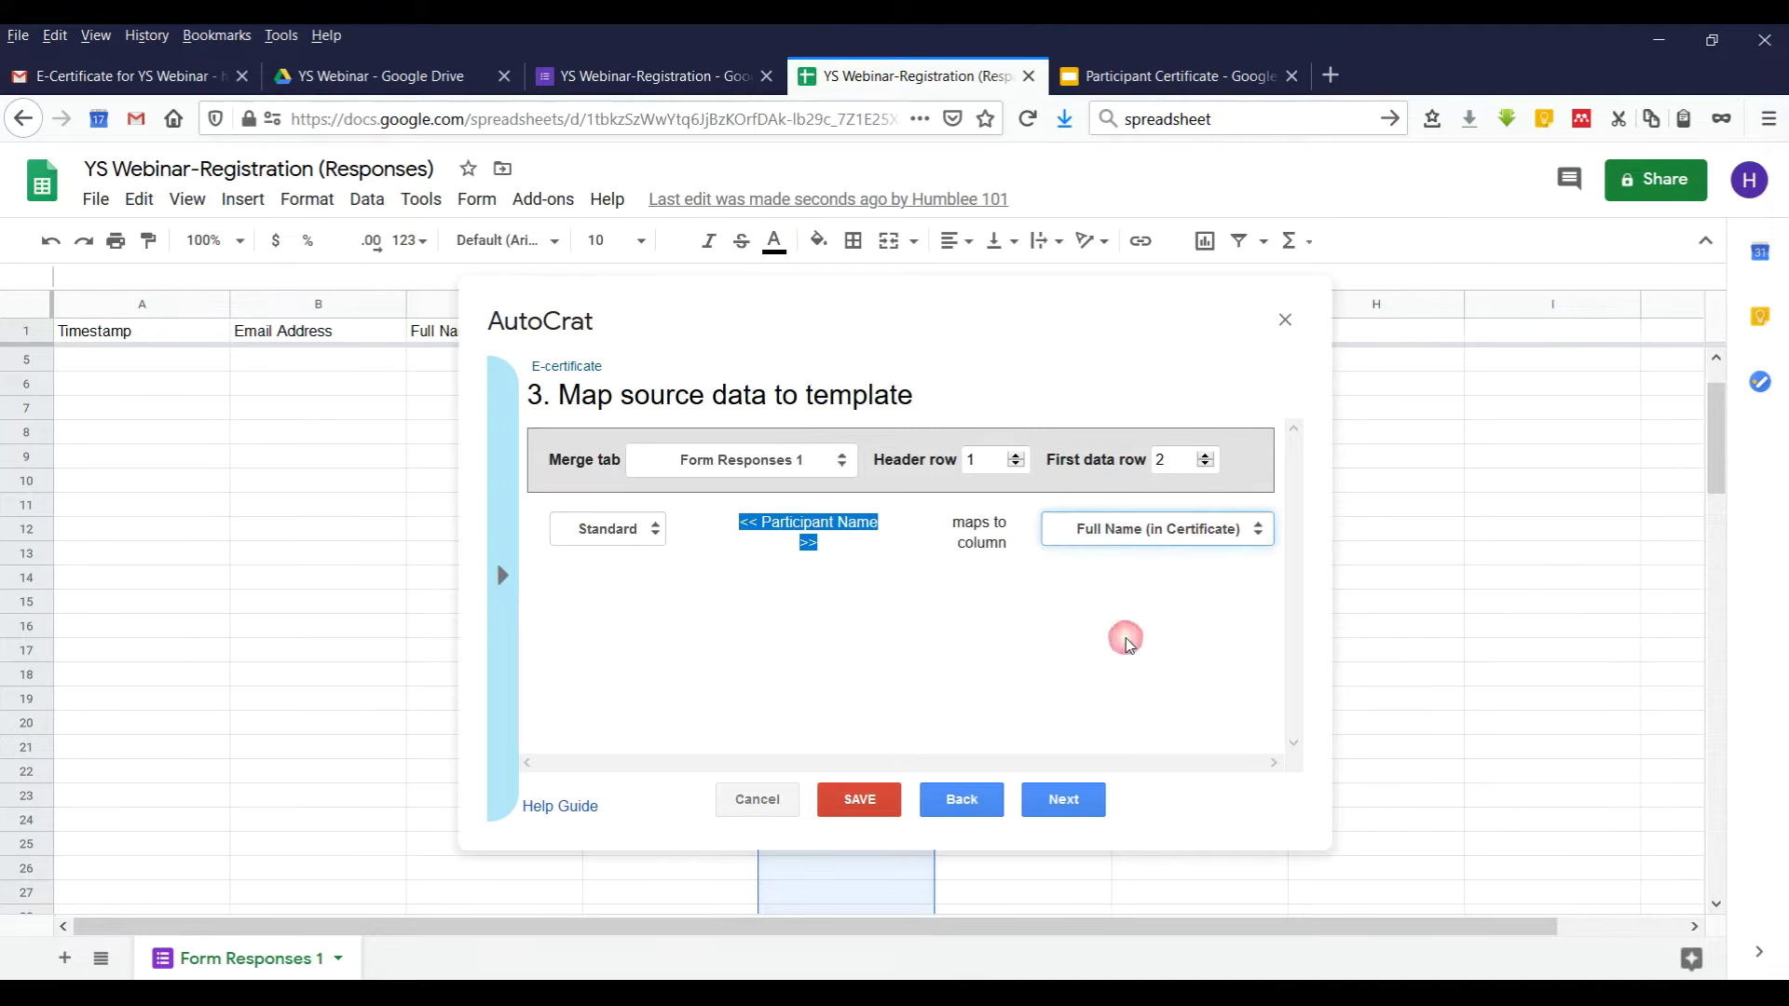
click(1179, 76)
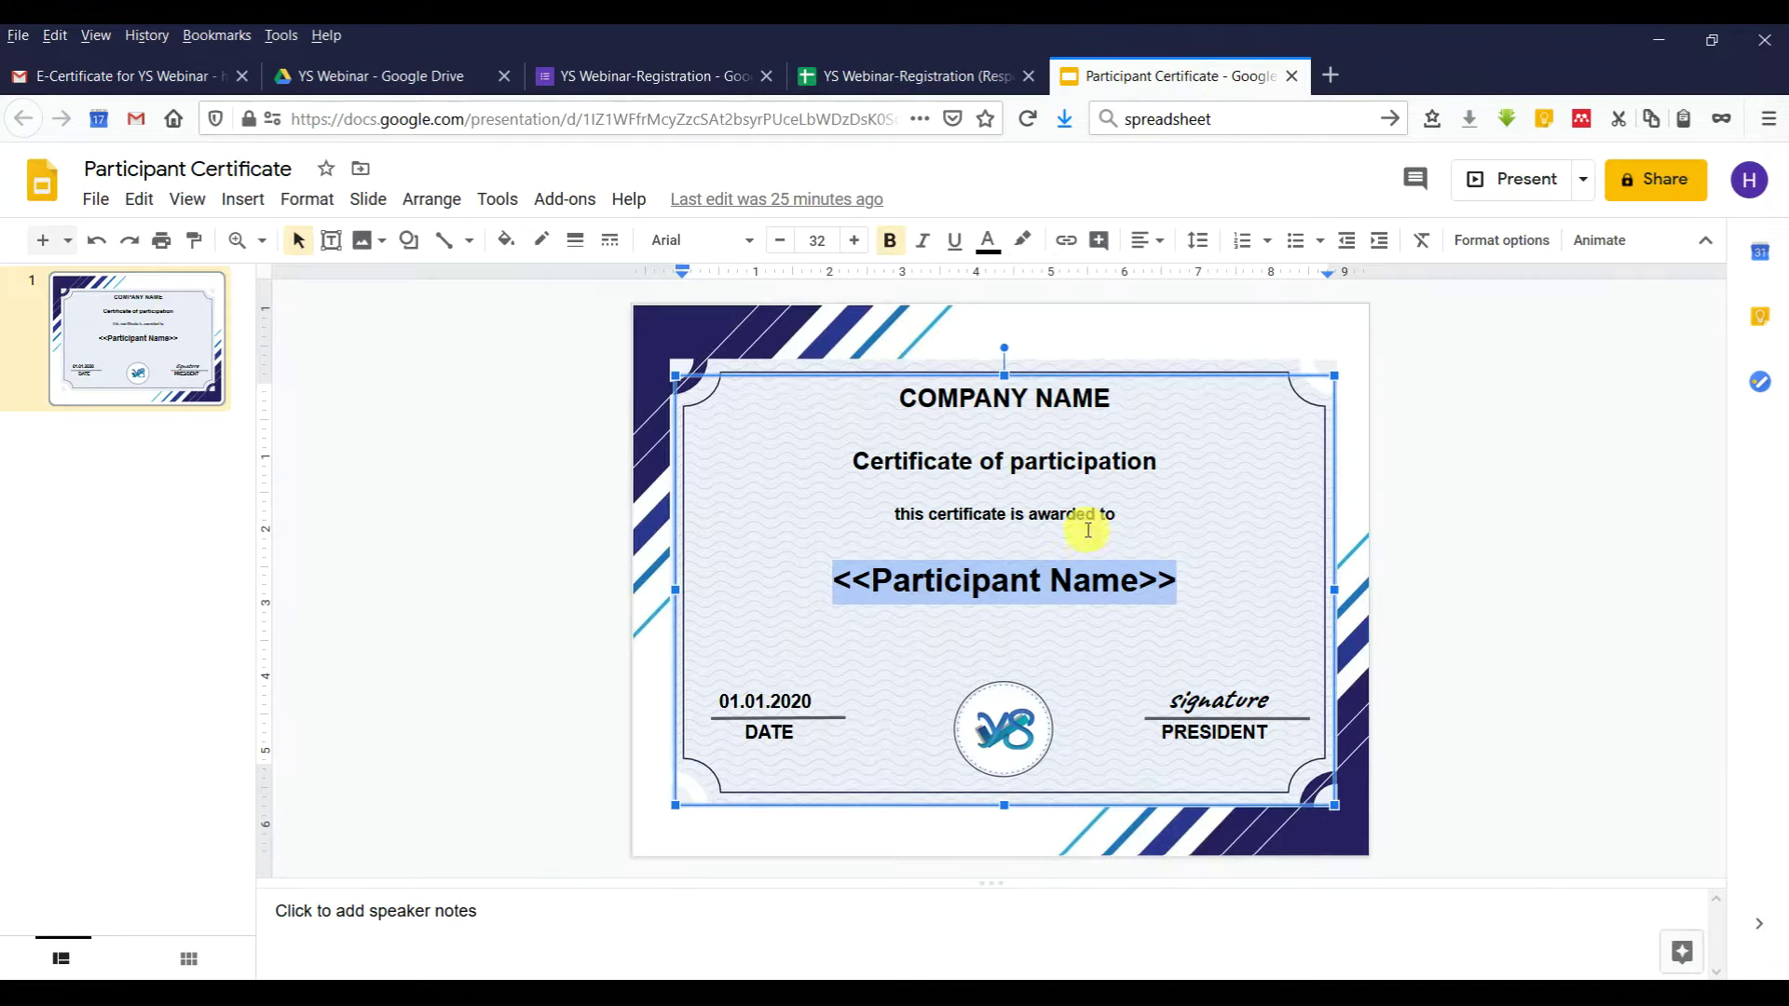
click(911, 75)
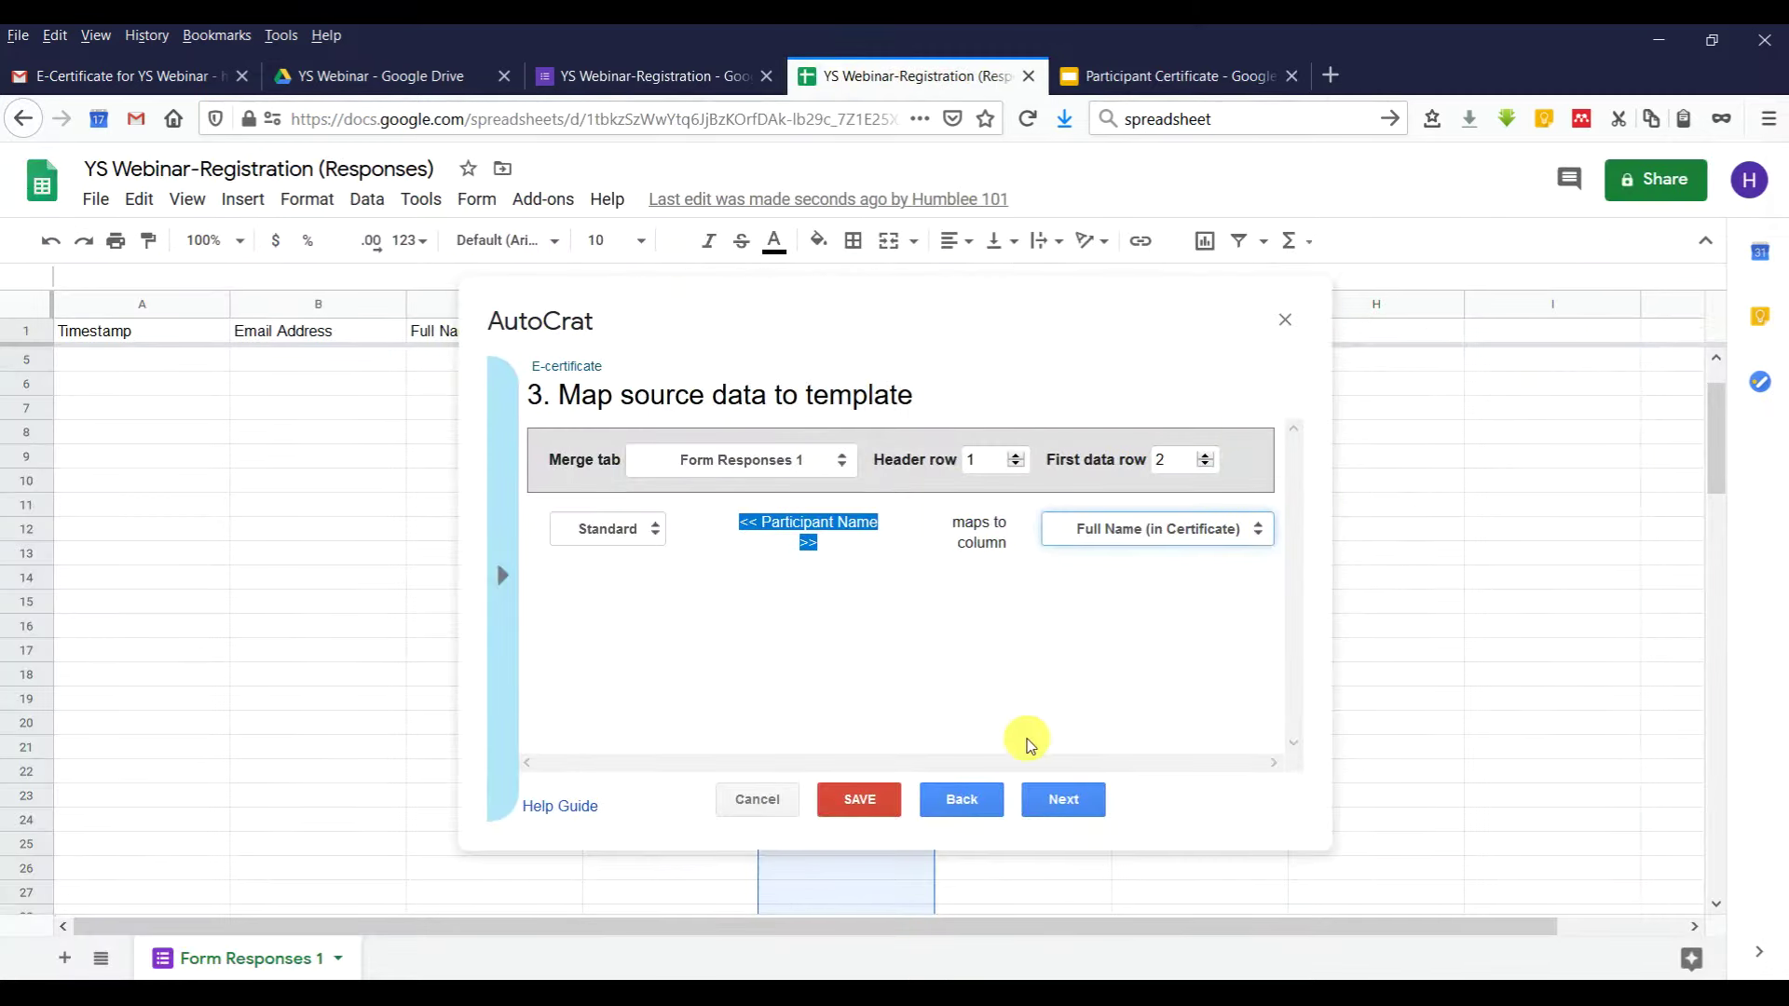
click(1072, 801)
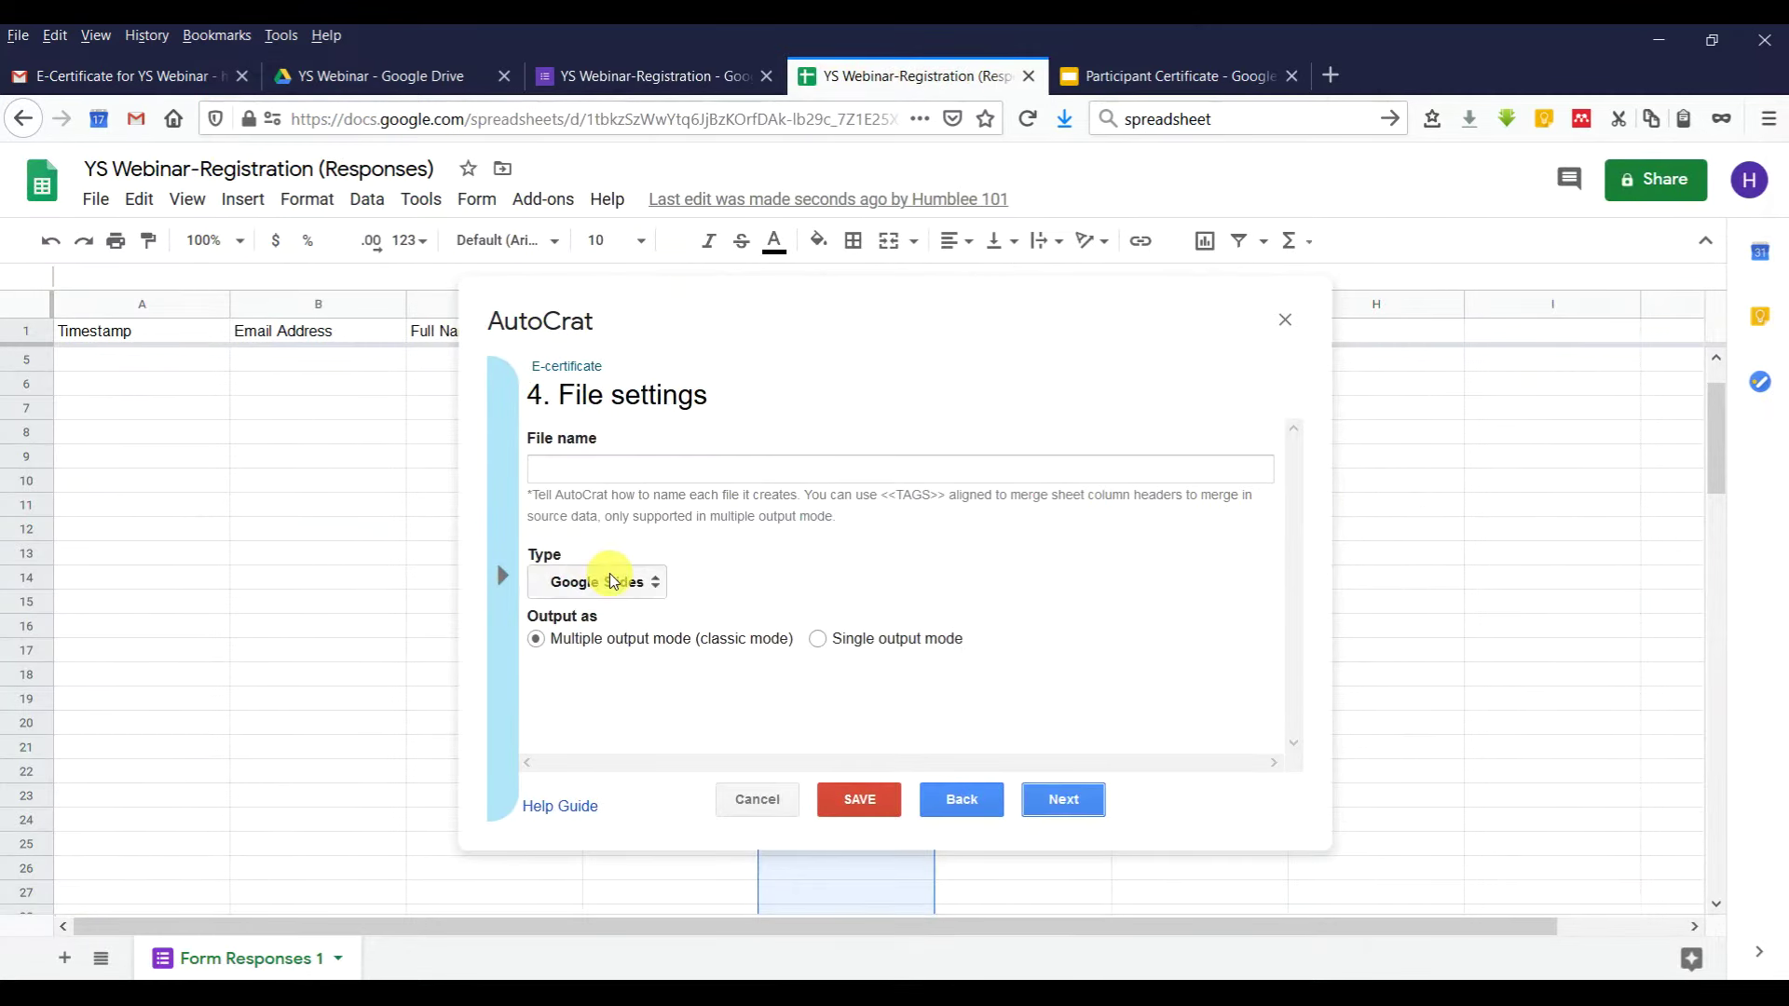
click(611, 466)
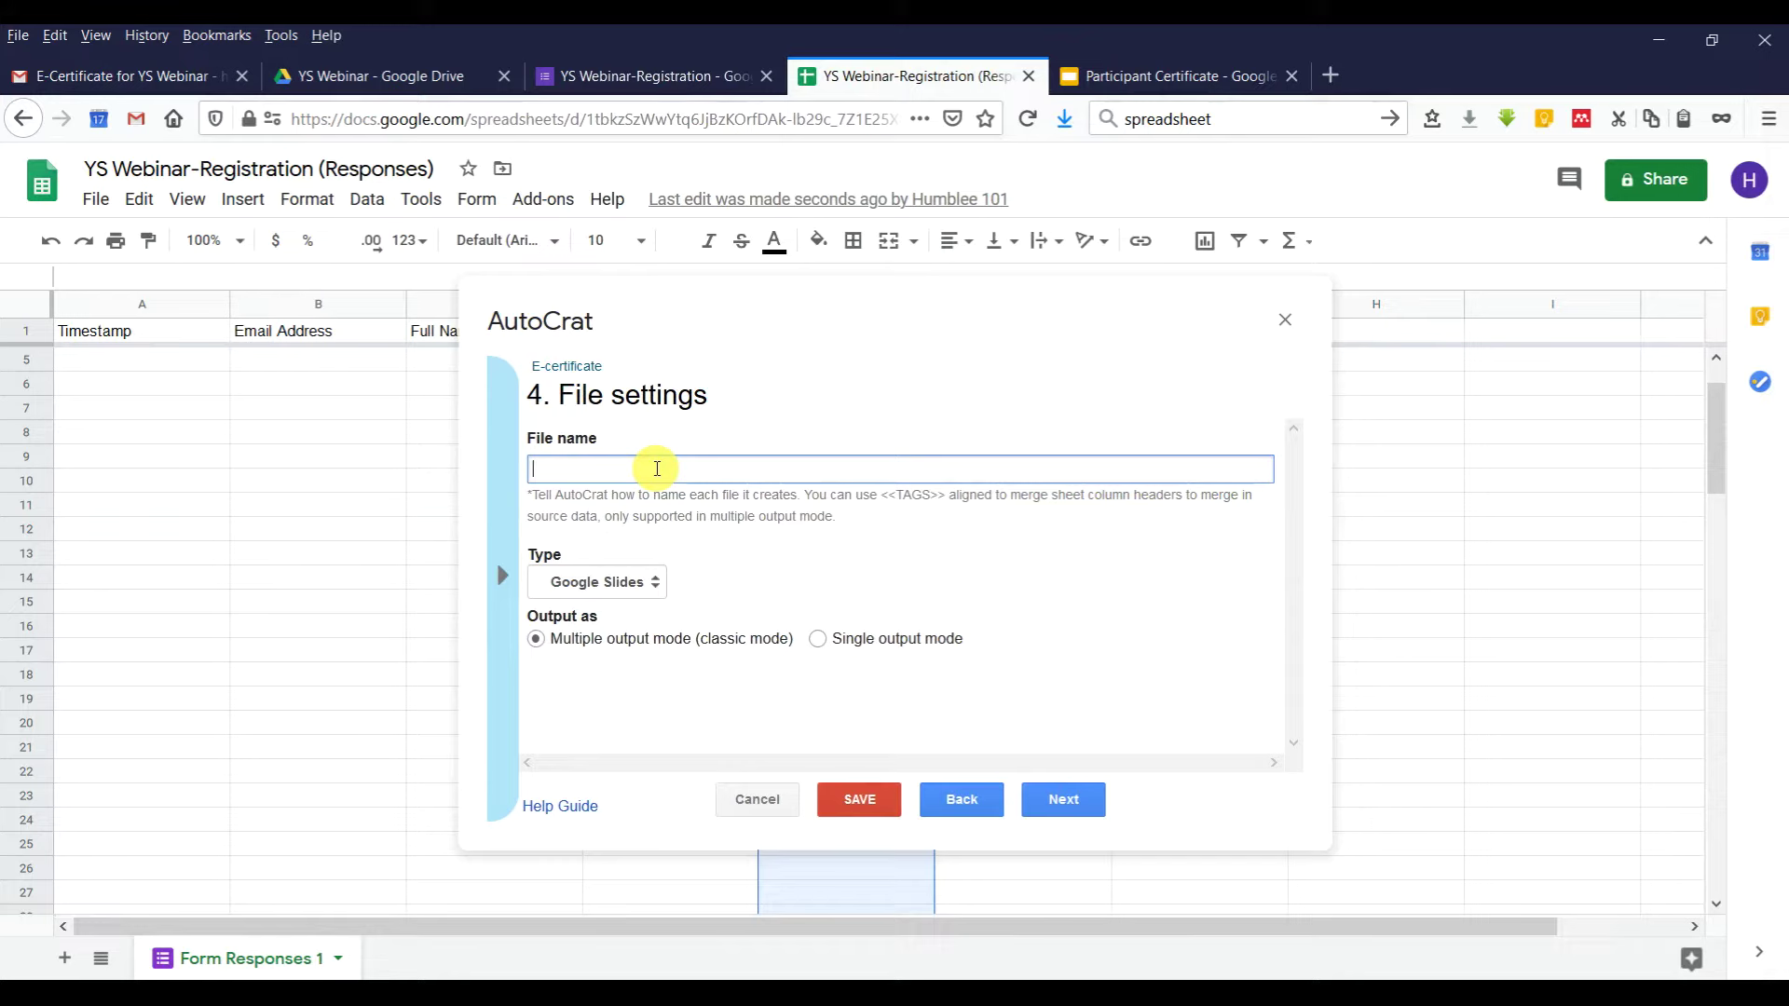
Start the output file name as <<Full after checking the example email, then step back to data mapping.
click(124, 75)
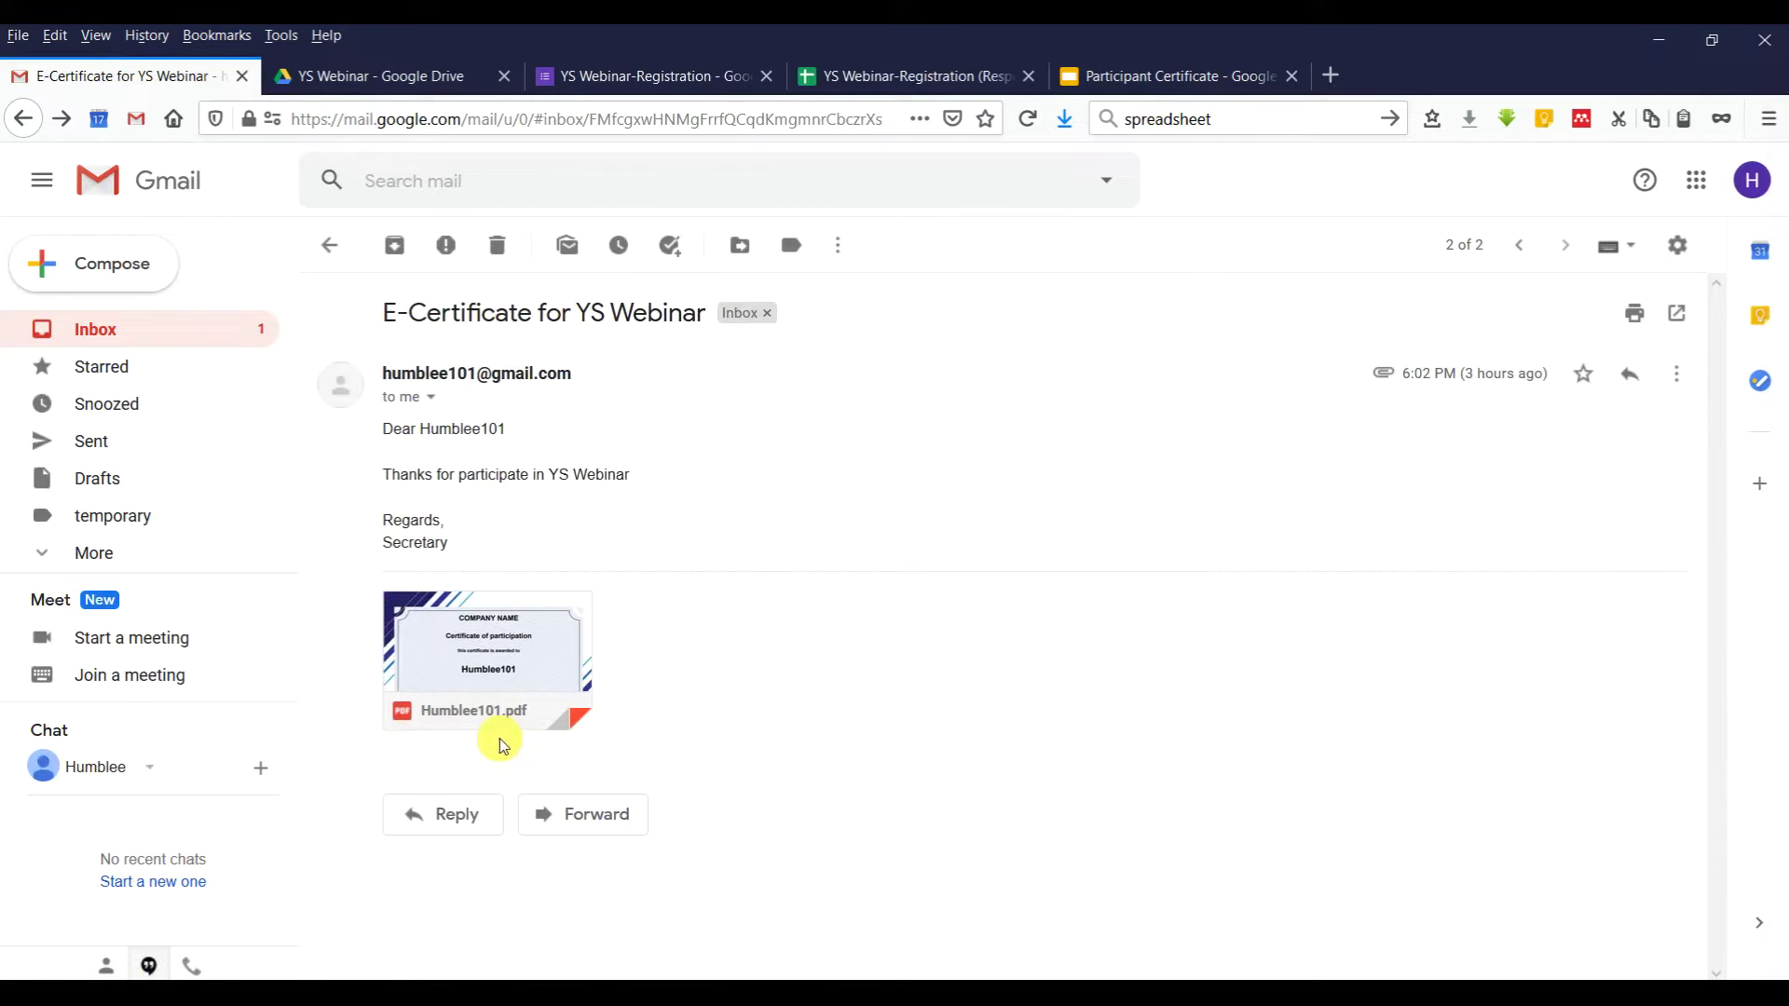
click(982, 72)
click(644, 474)
text(<<)
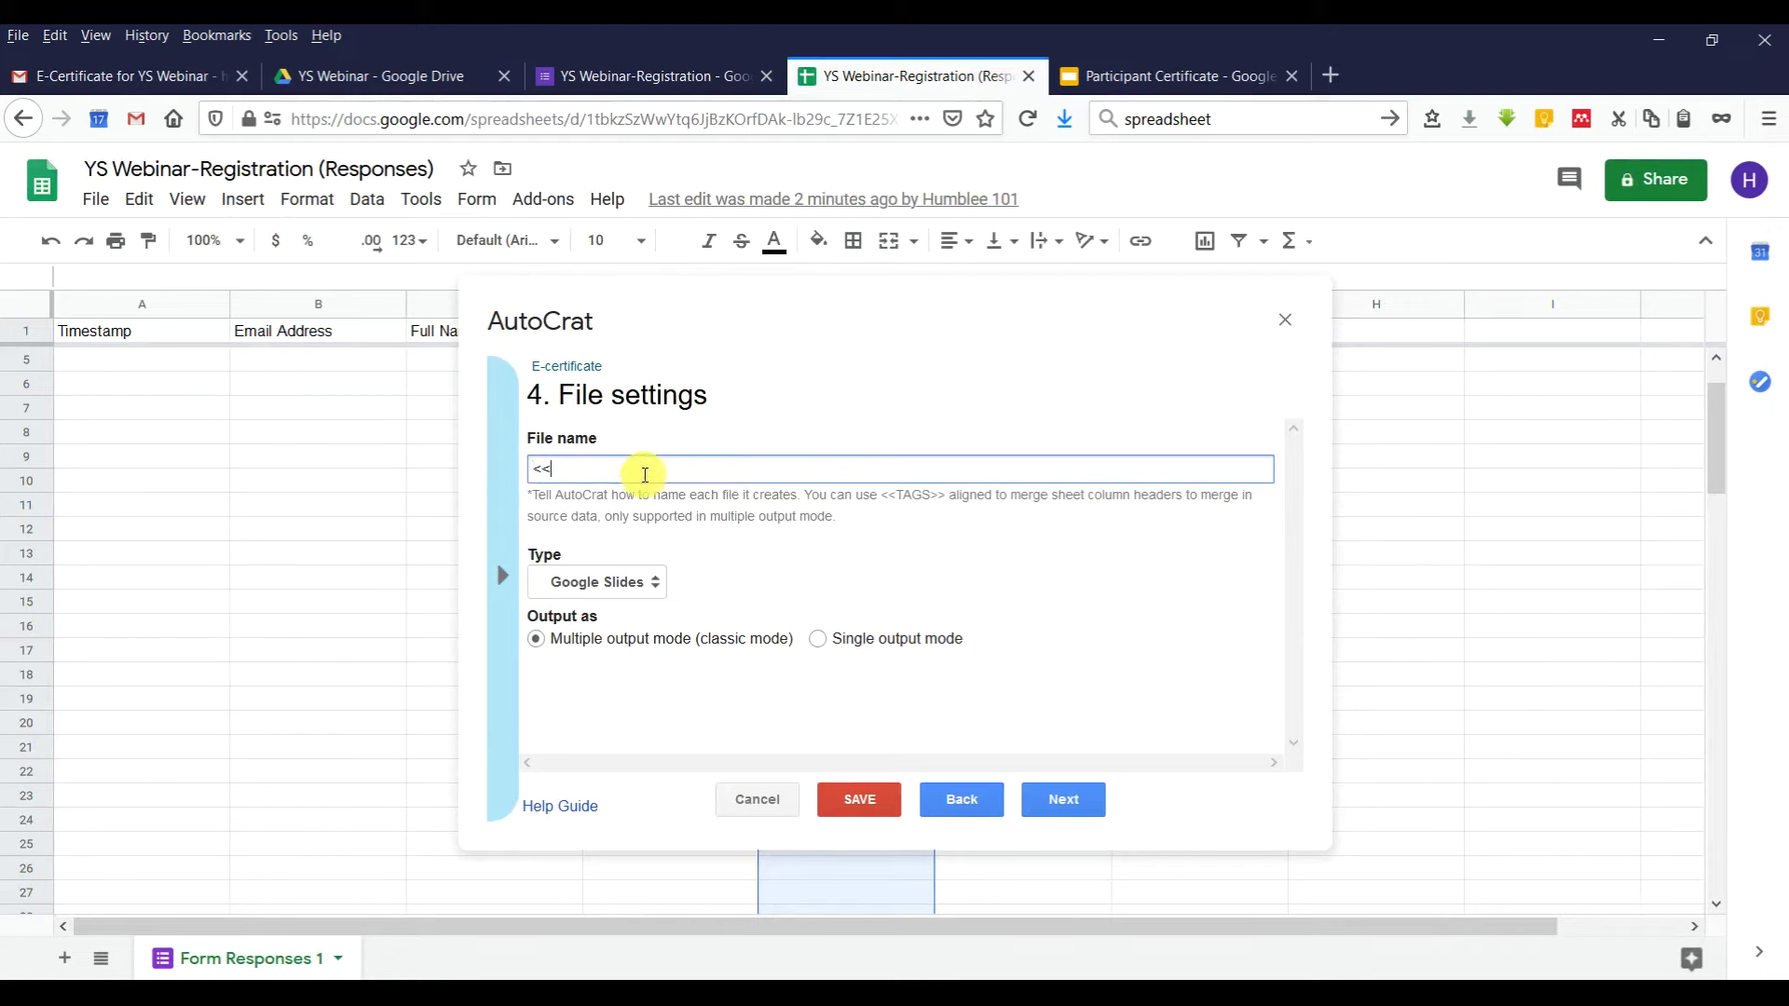
click(890, 295)
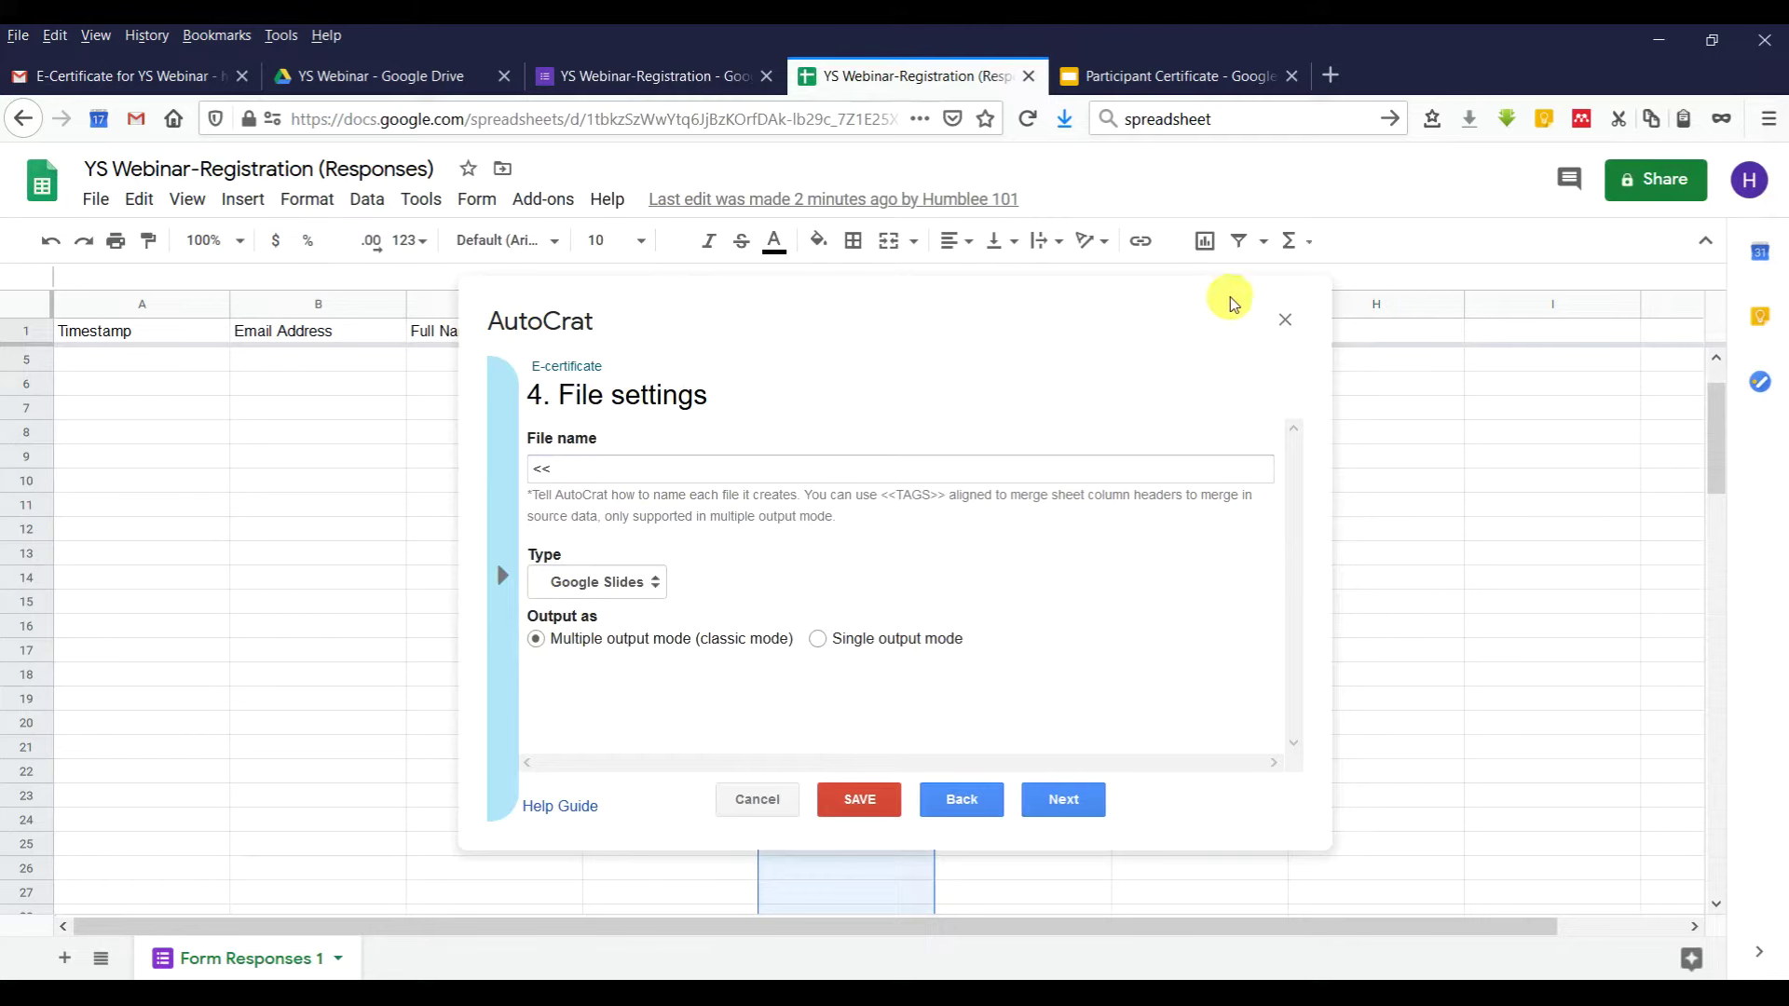
click(652, 469)
text(Full)
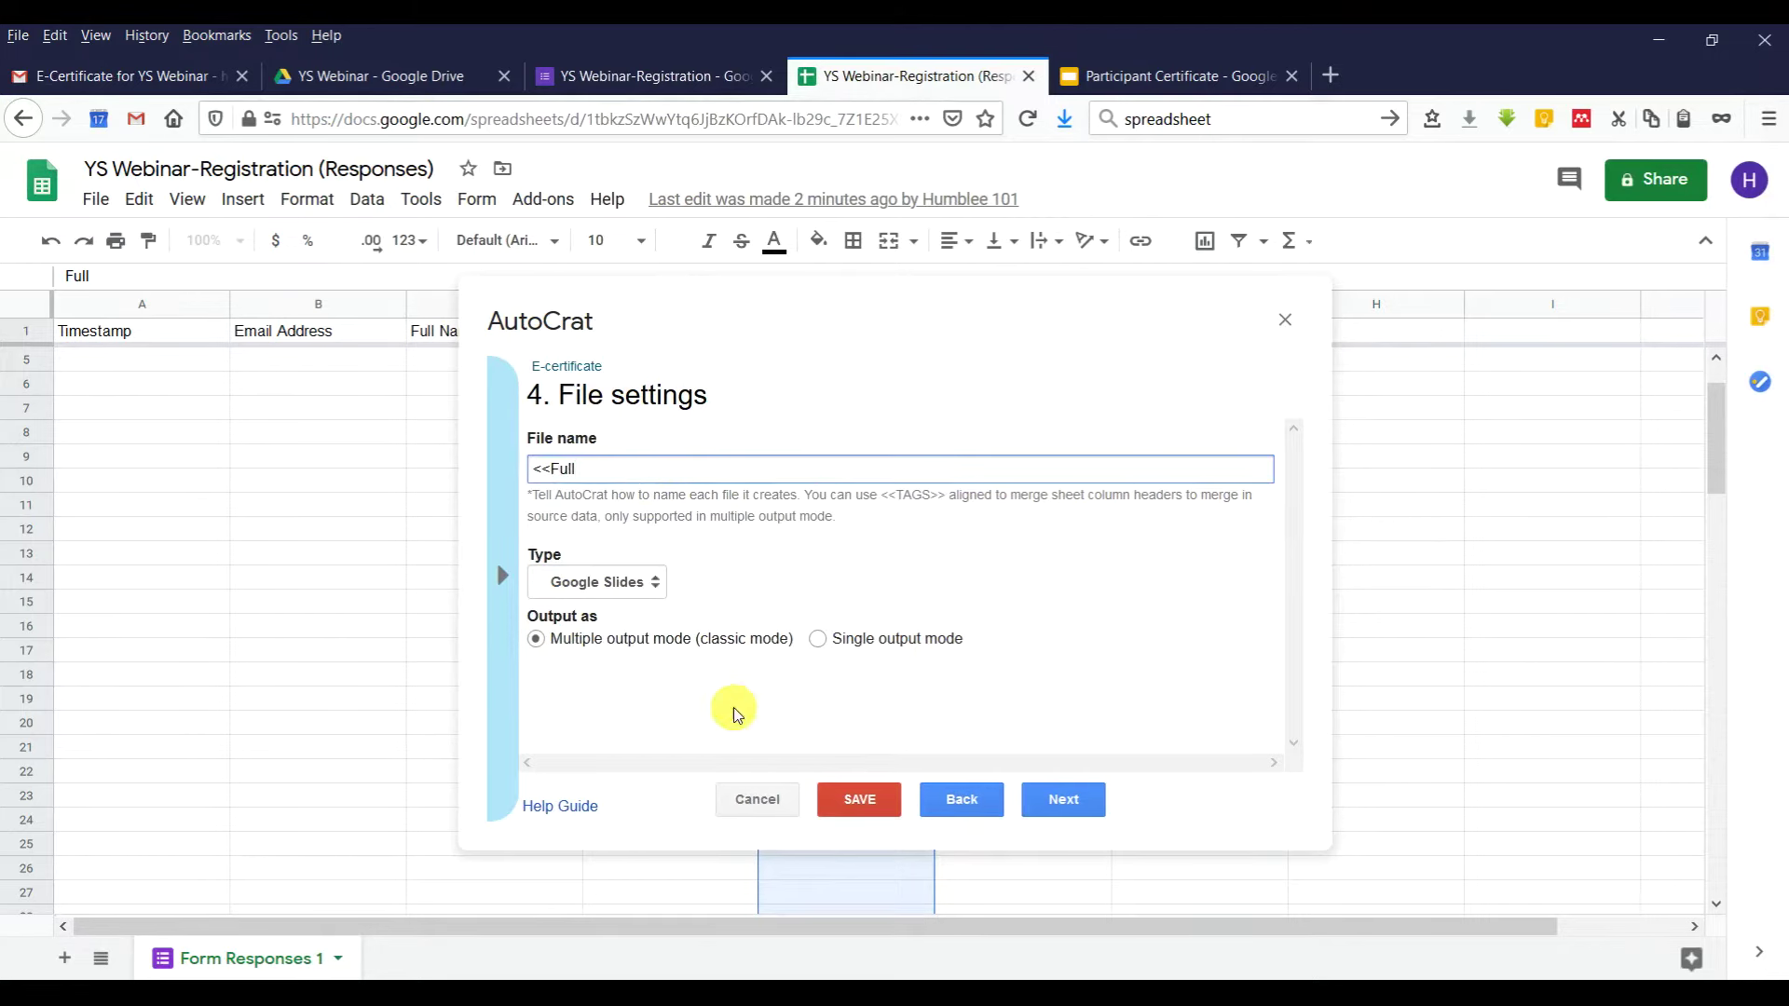
click(965, 803)
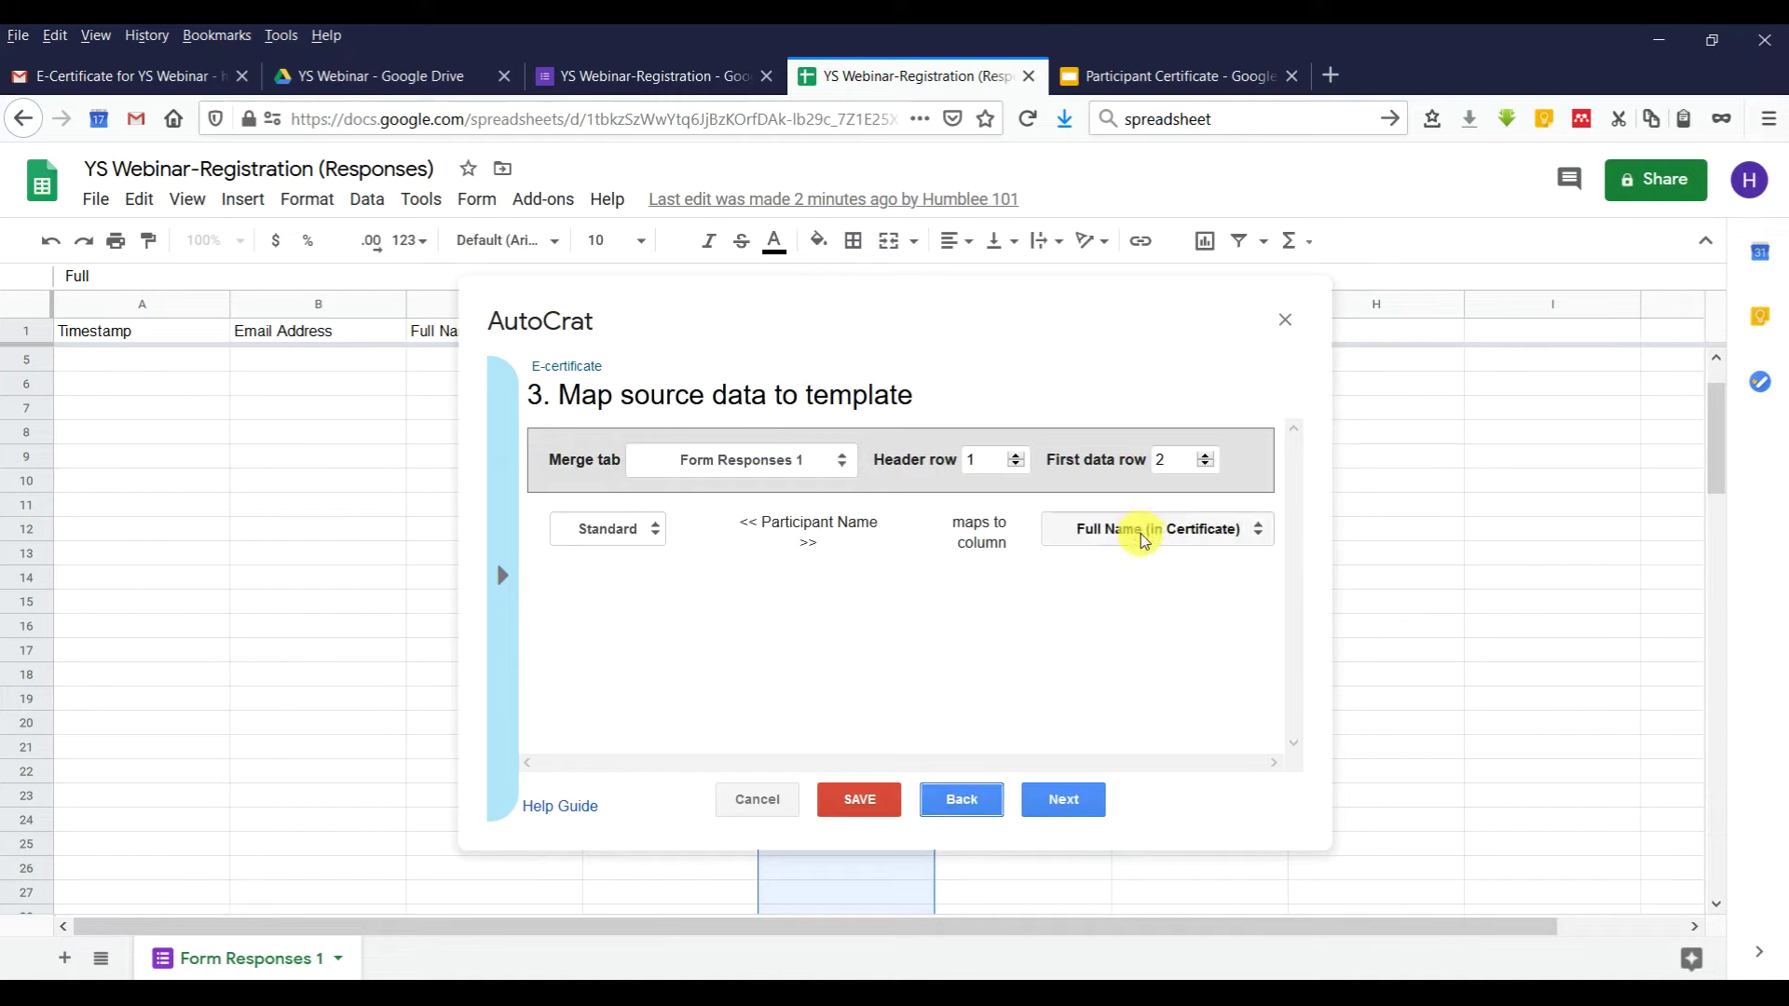
Save the merge job, close Autocrat, and select the Full Name (in Certificate) header text.
click(881, 803)
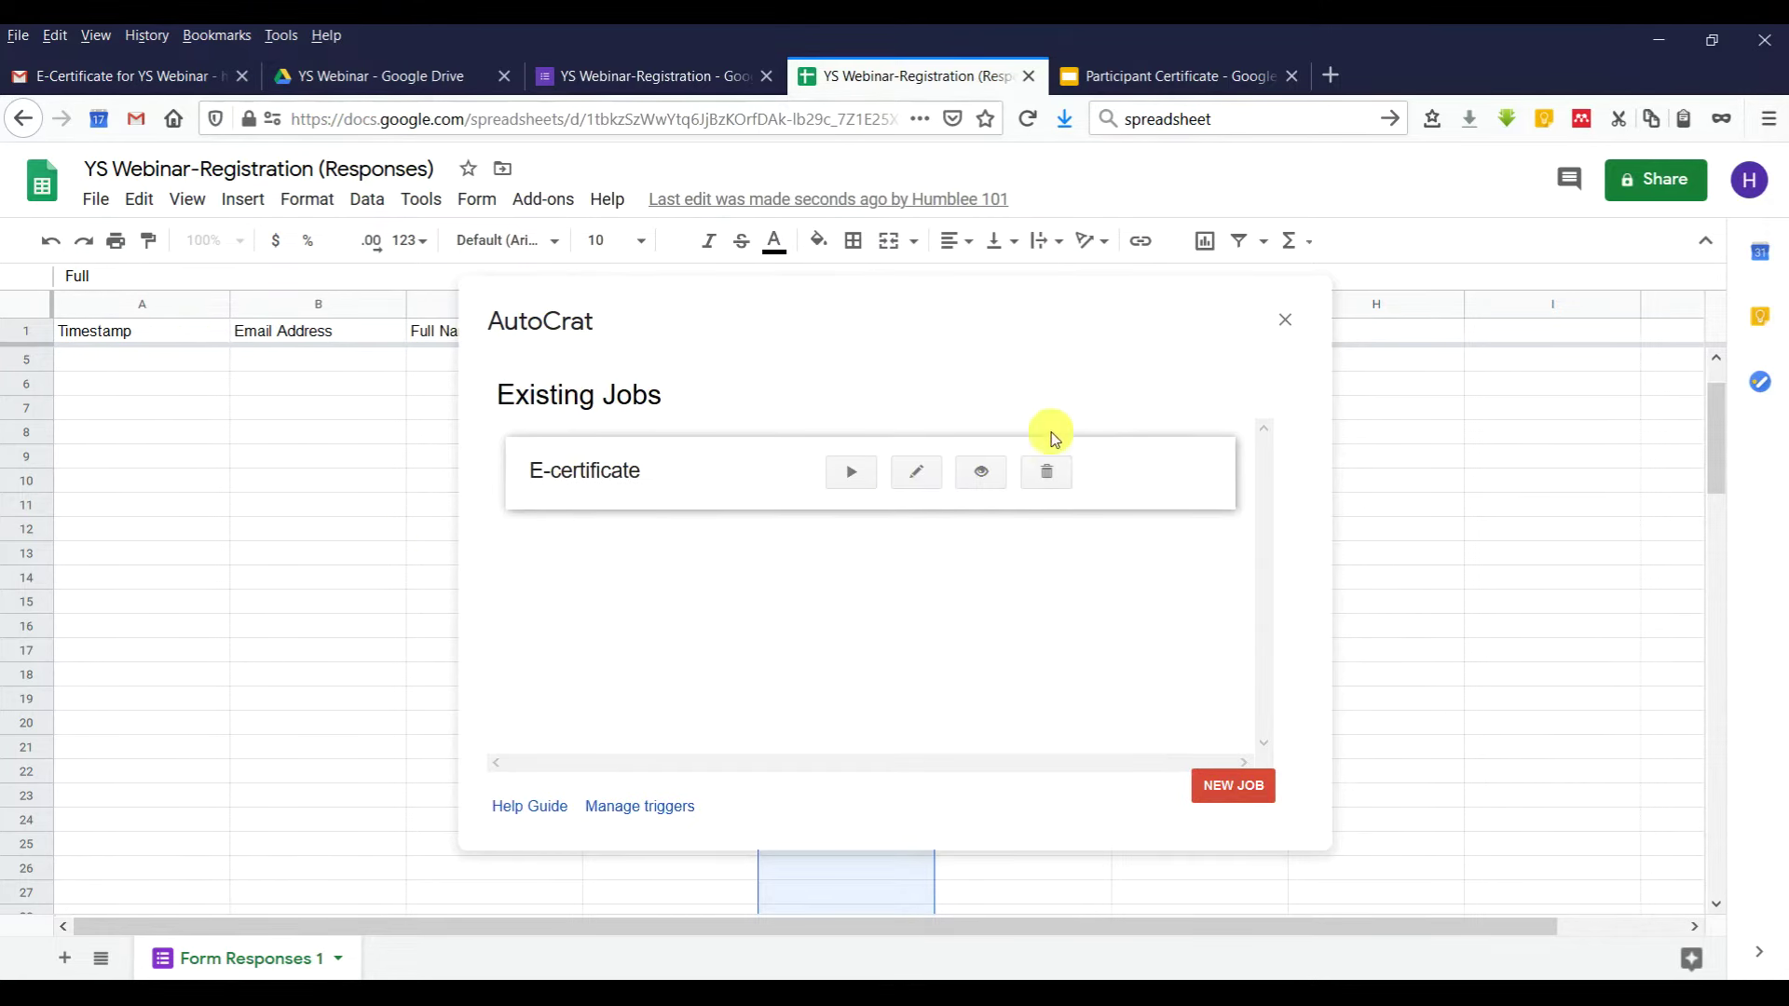
click(1284, 321)
click(512, 337)
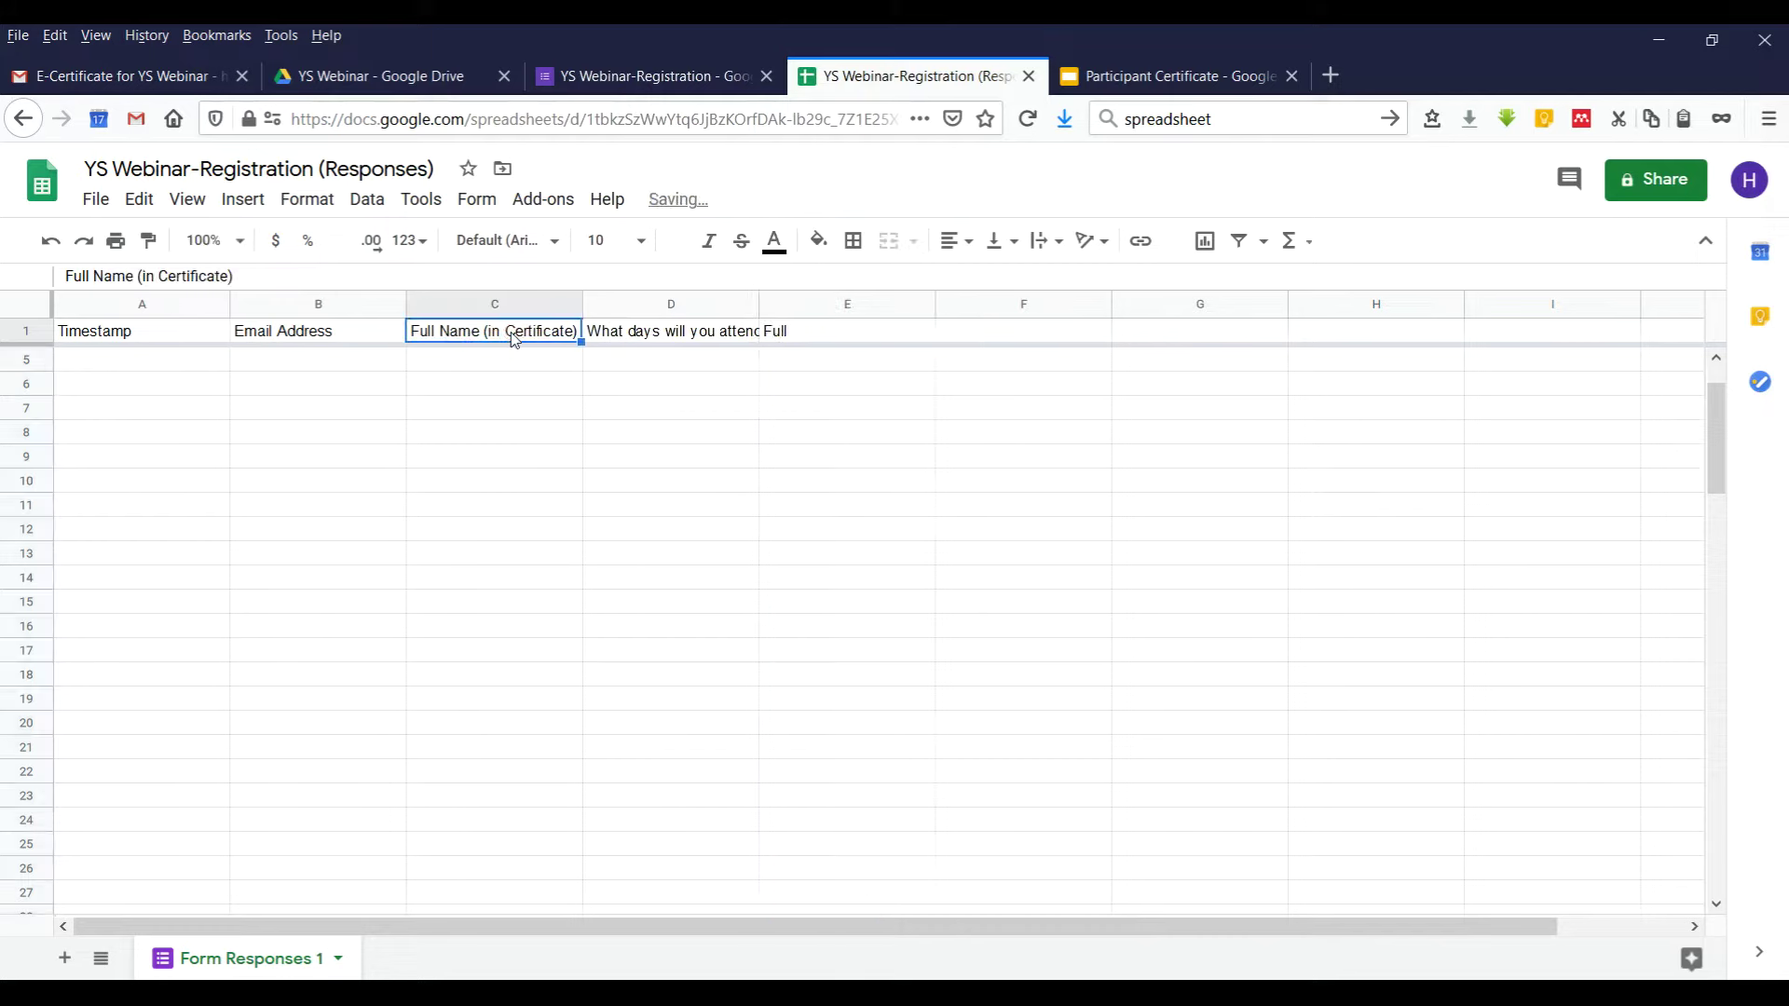
drag(240, 276, 3, 284)
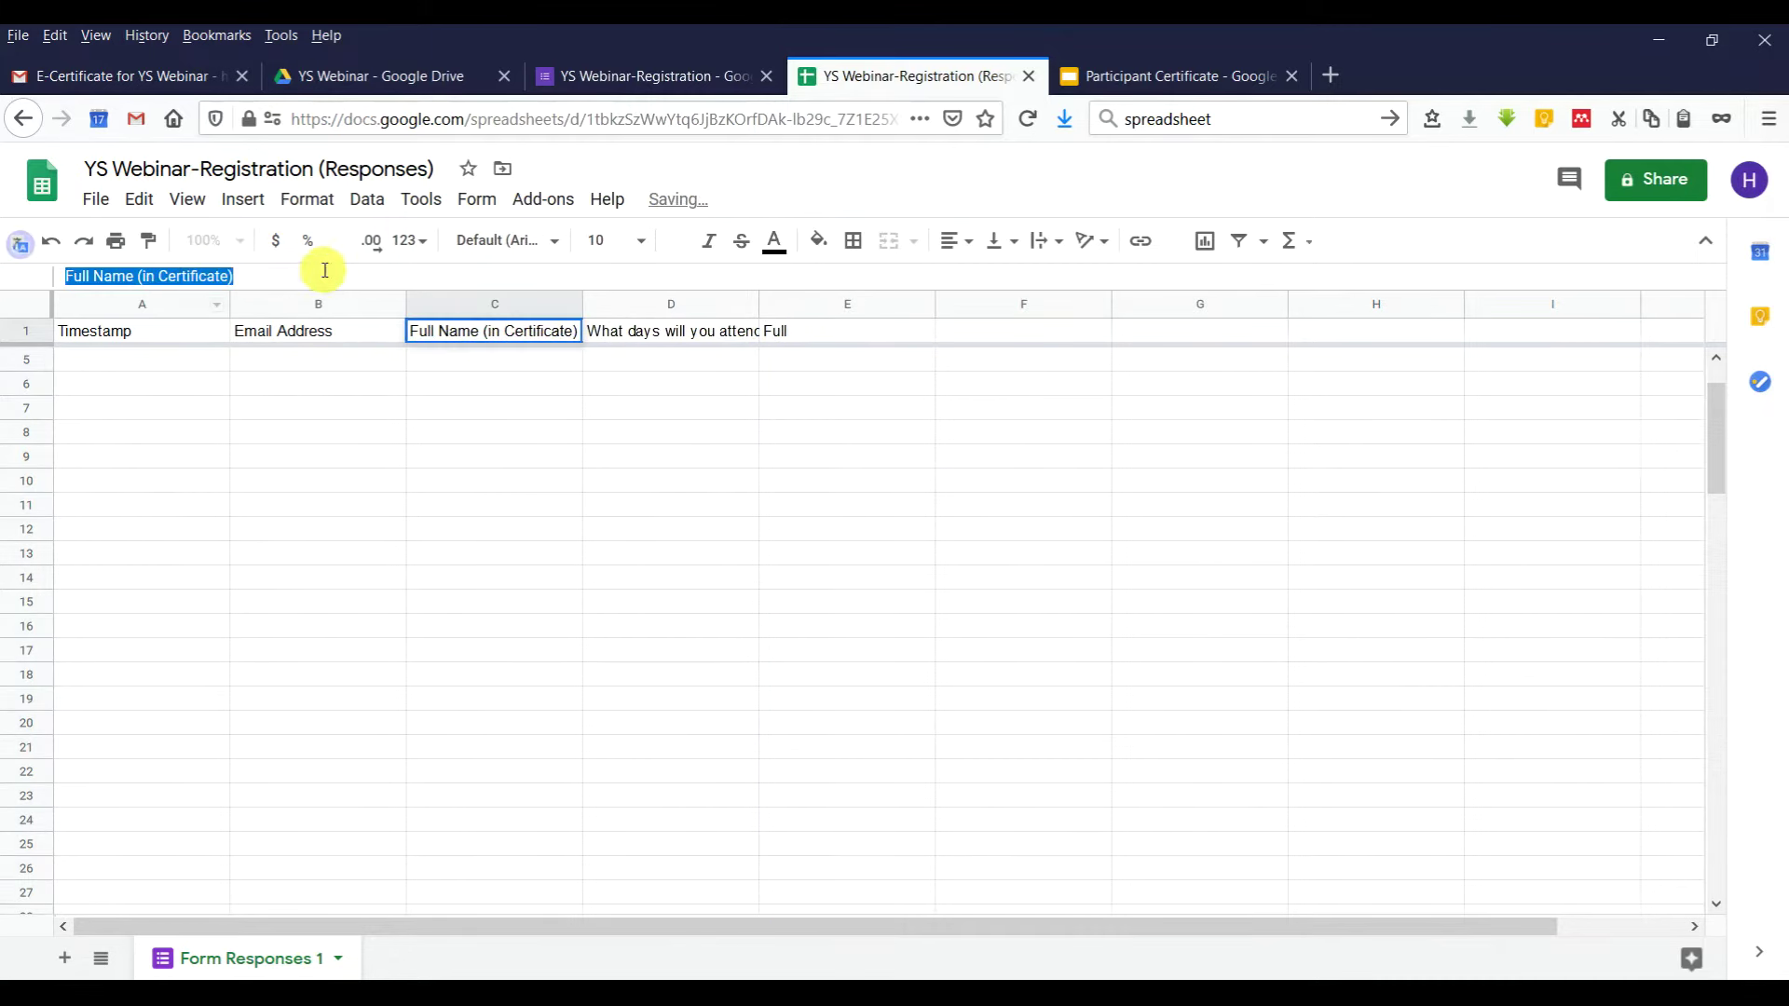
click(579, 430)
Relaunch Autocrat and reopen the E-certificate job at its Map source data step.
click(556, 196)
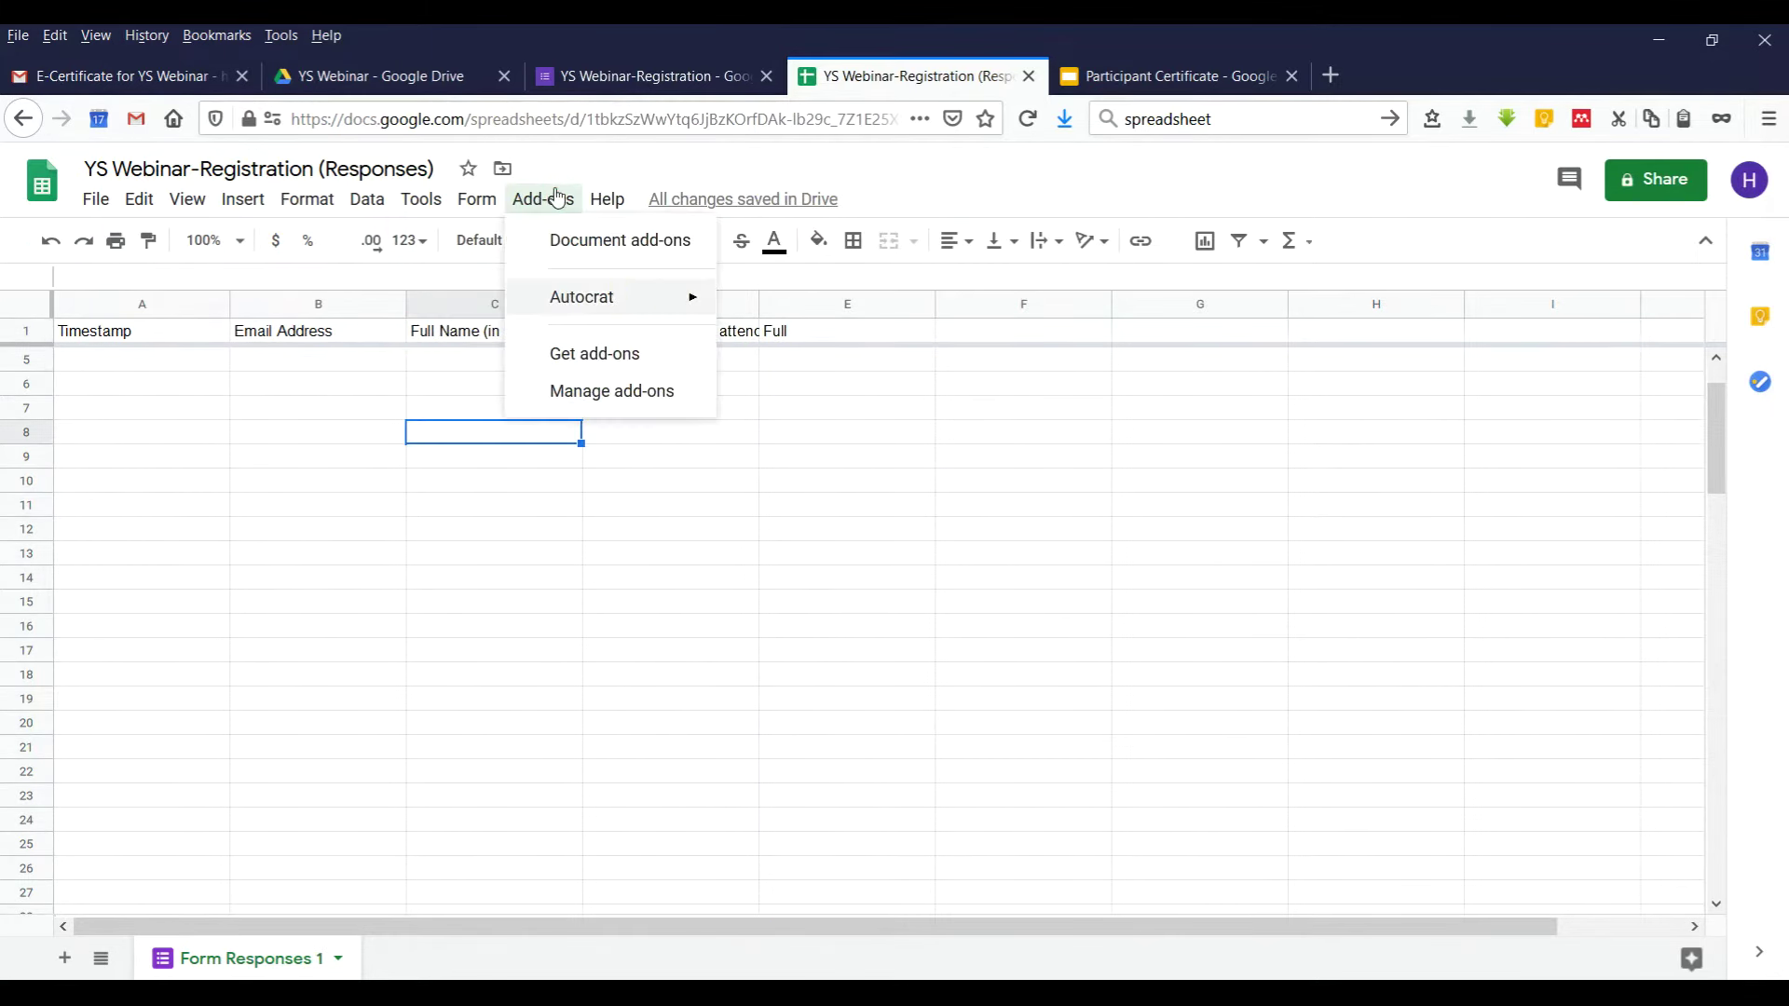
mouse_move(627, 296)
click(788, 303)
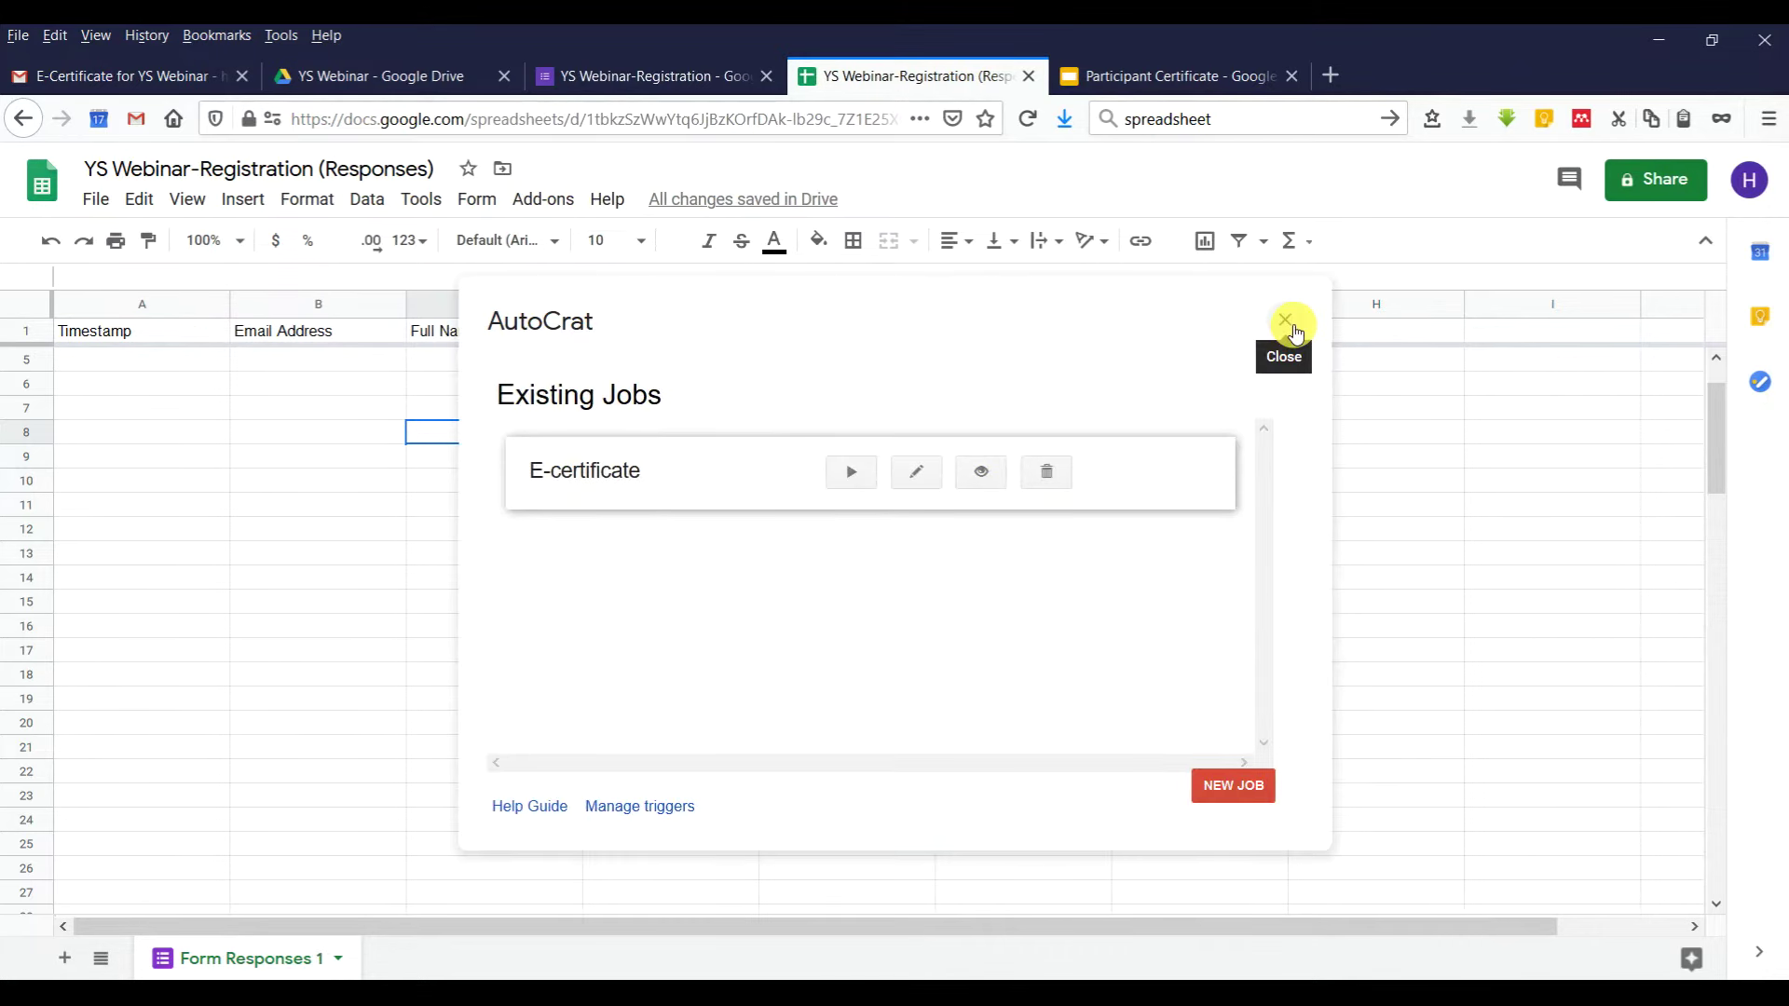
click(915, 472)
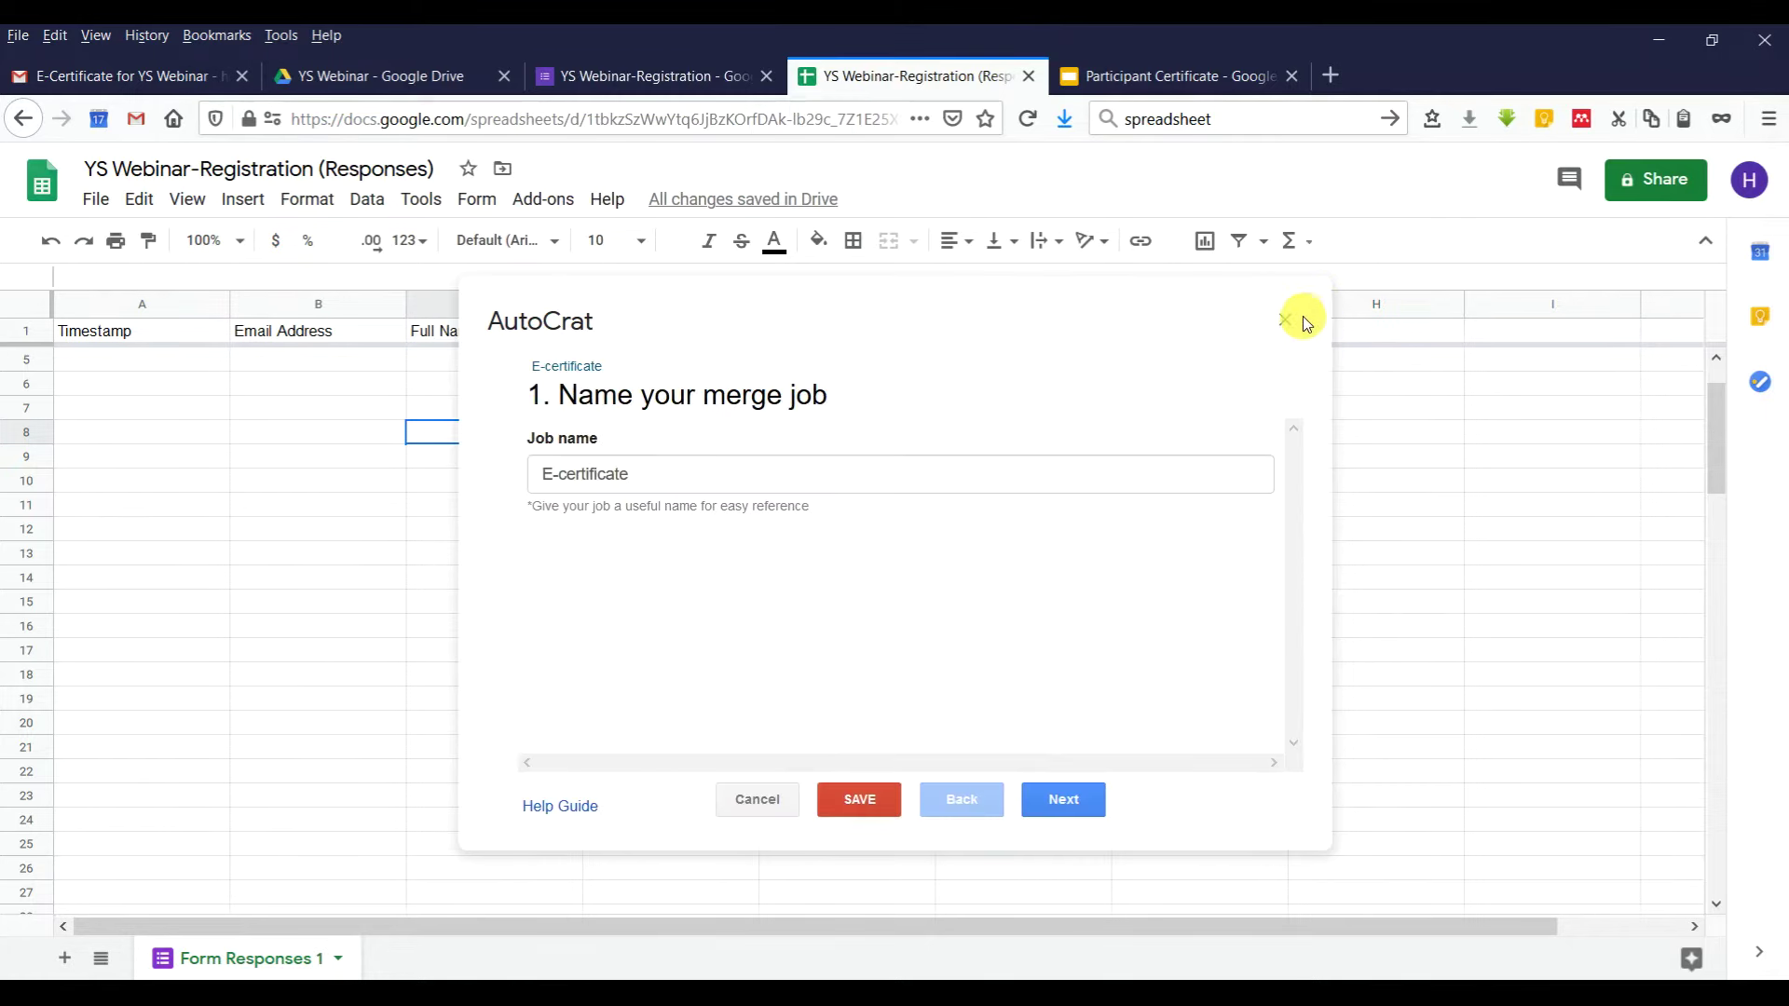
click(1053, 803)
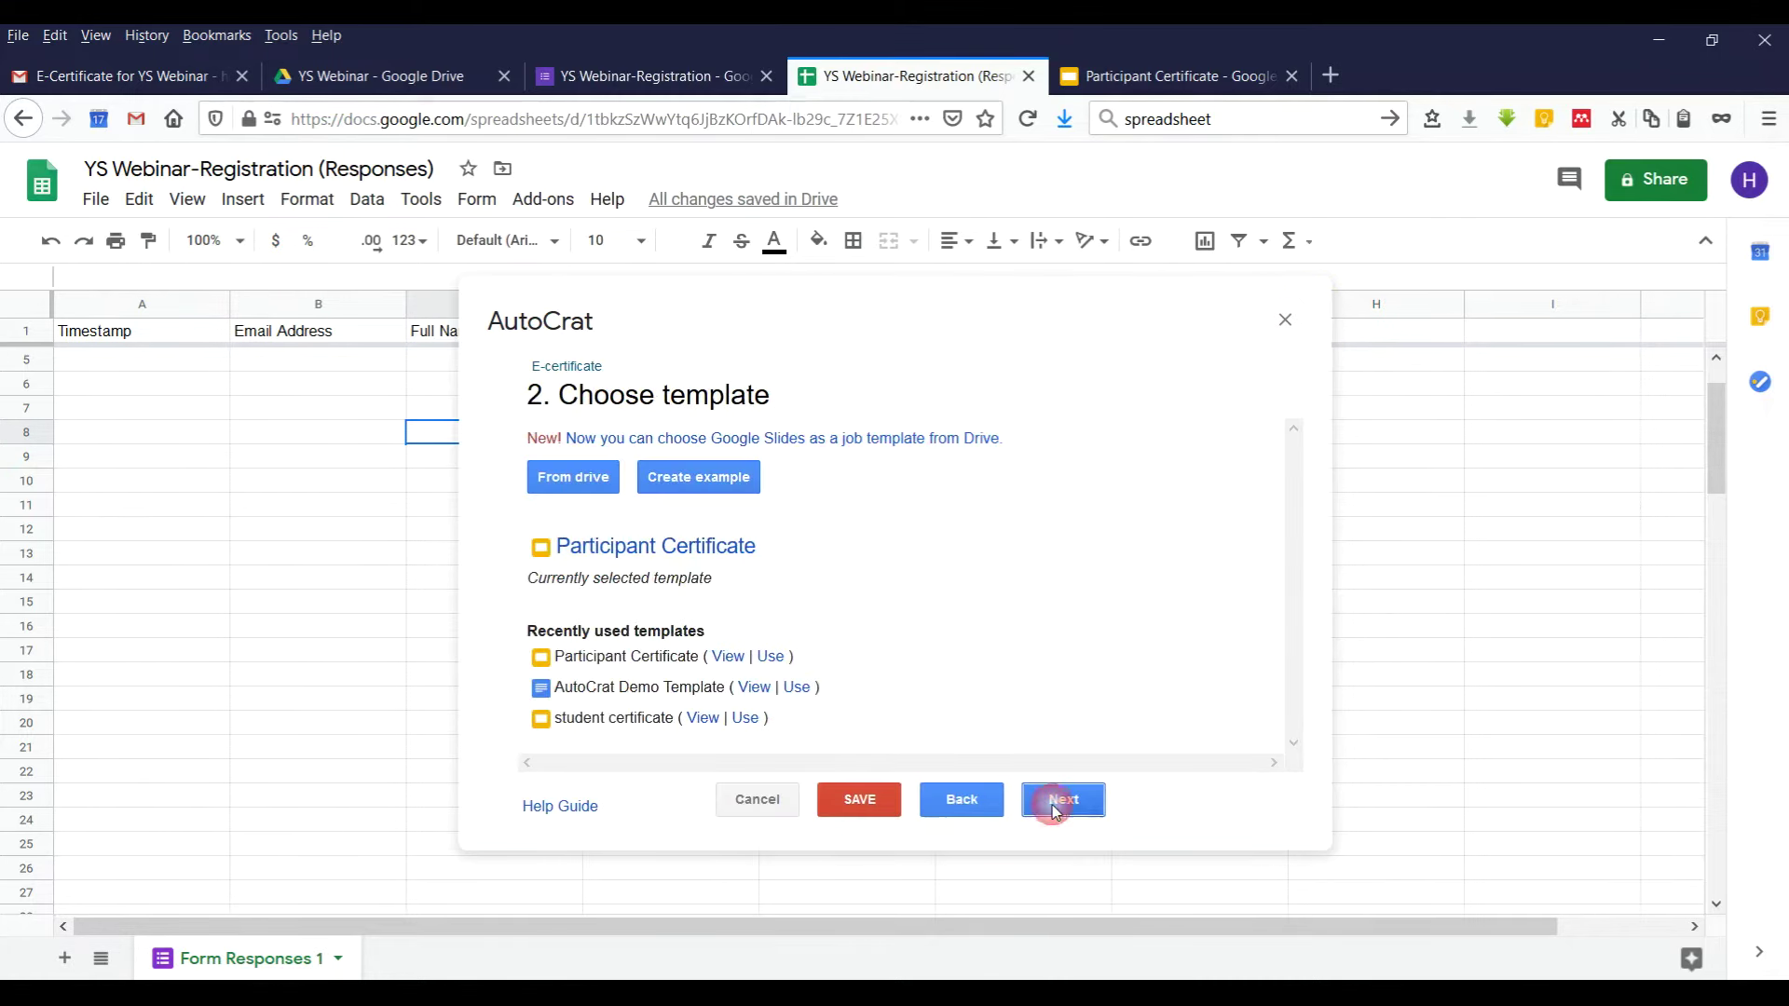
click(1056, 800)
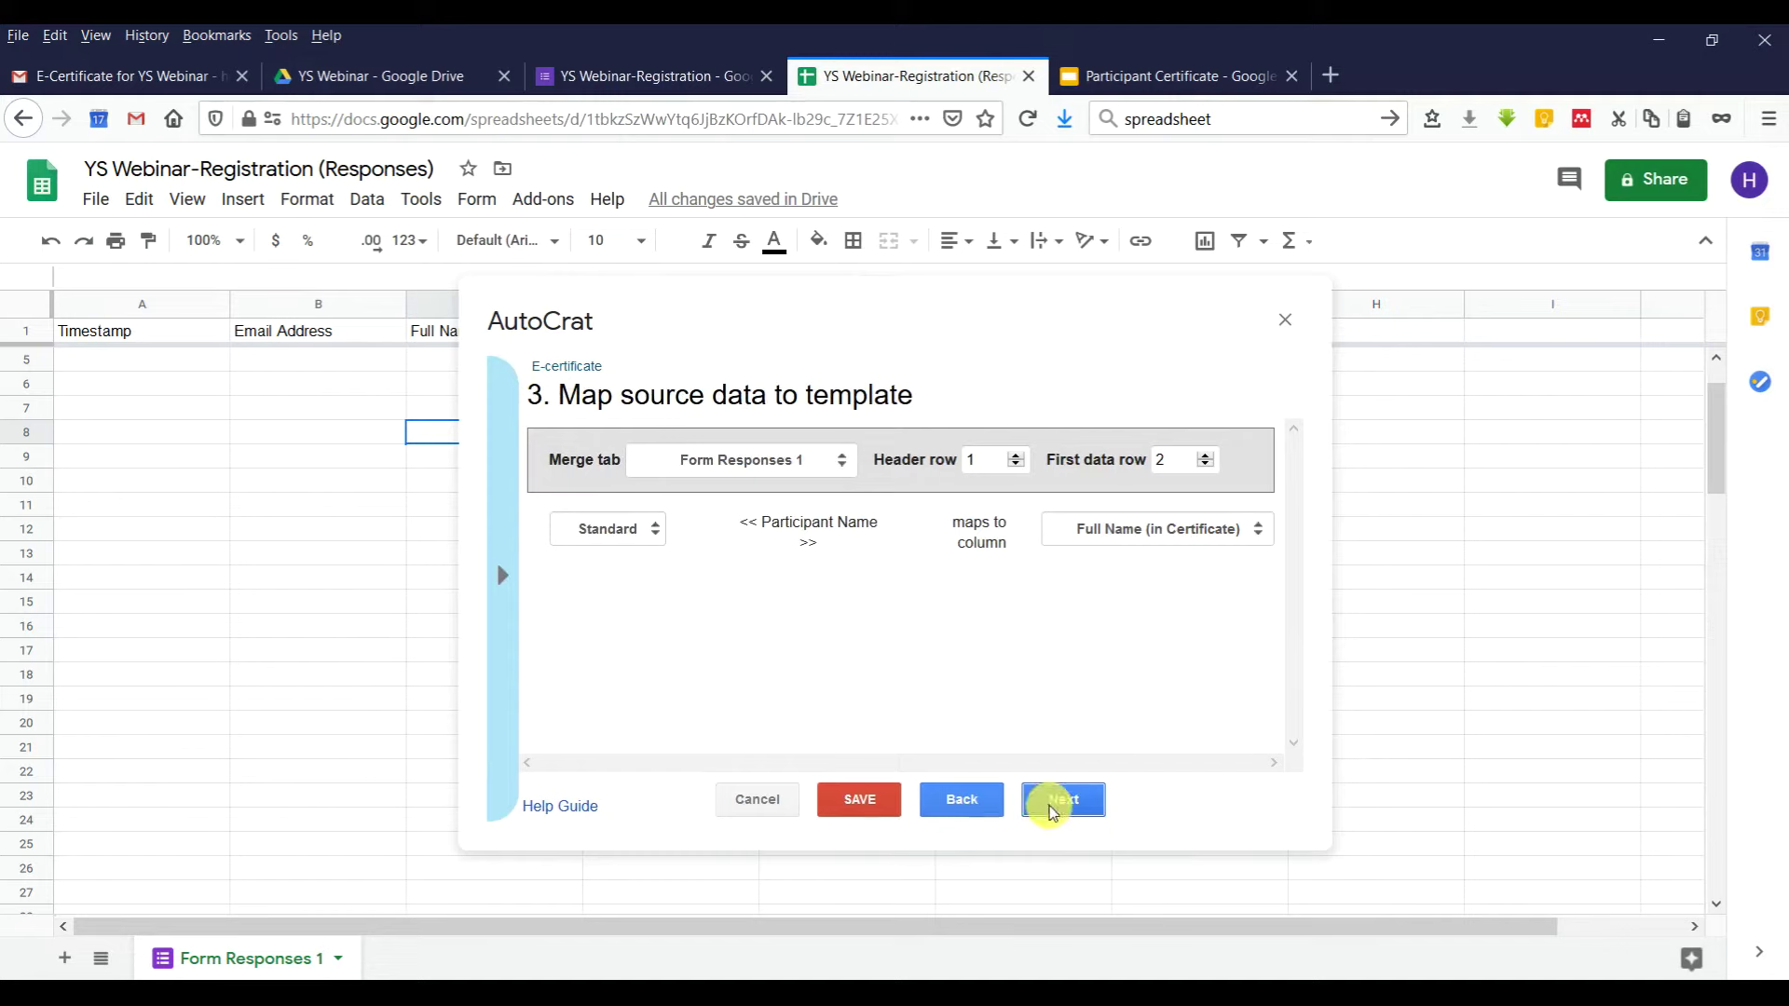
Name each merged file <<Full Name (in Certificate)>> and set the output type to PDF.
click(1067, 803)
drag(596, 469, 555, 467)
text(Full Name (in Certificate)
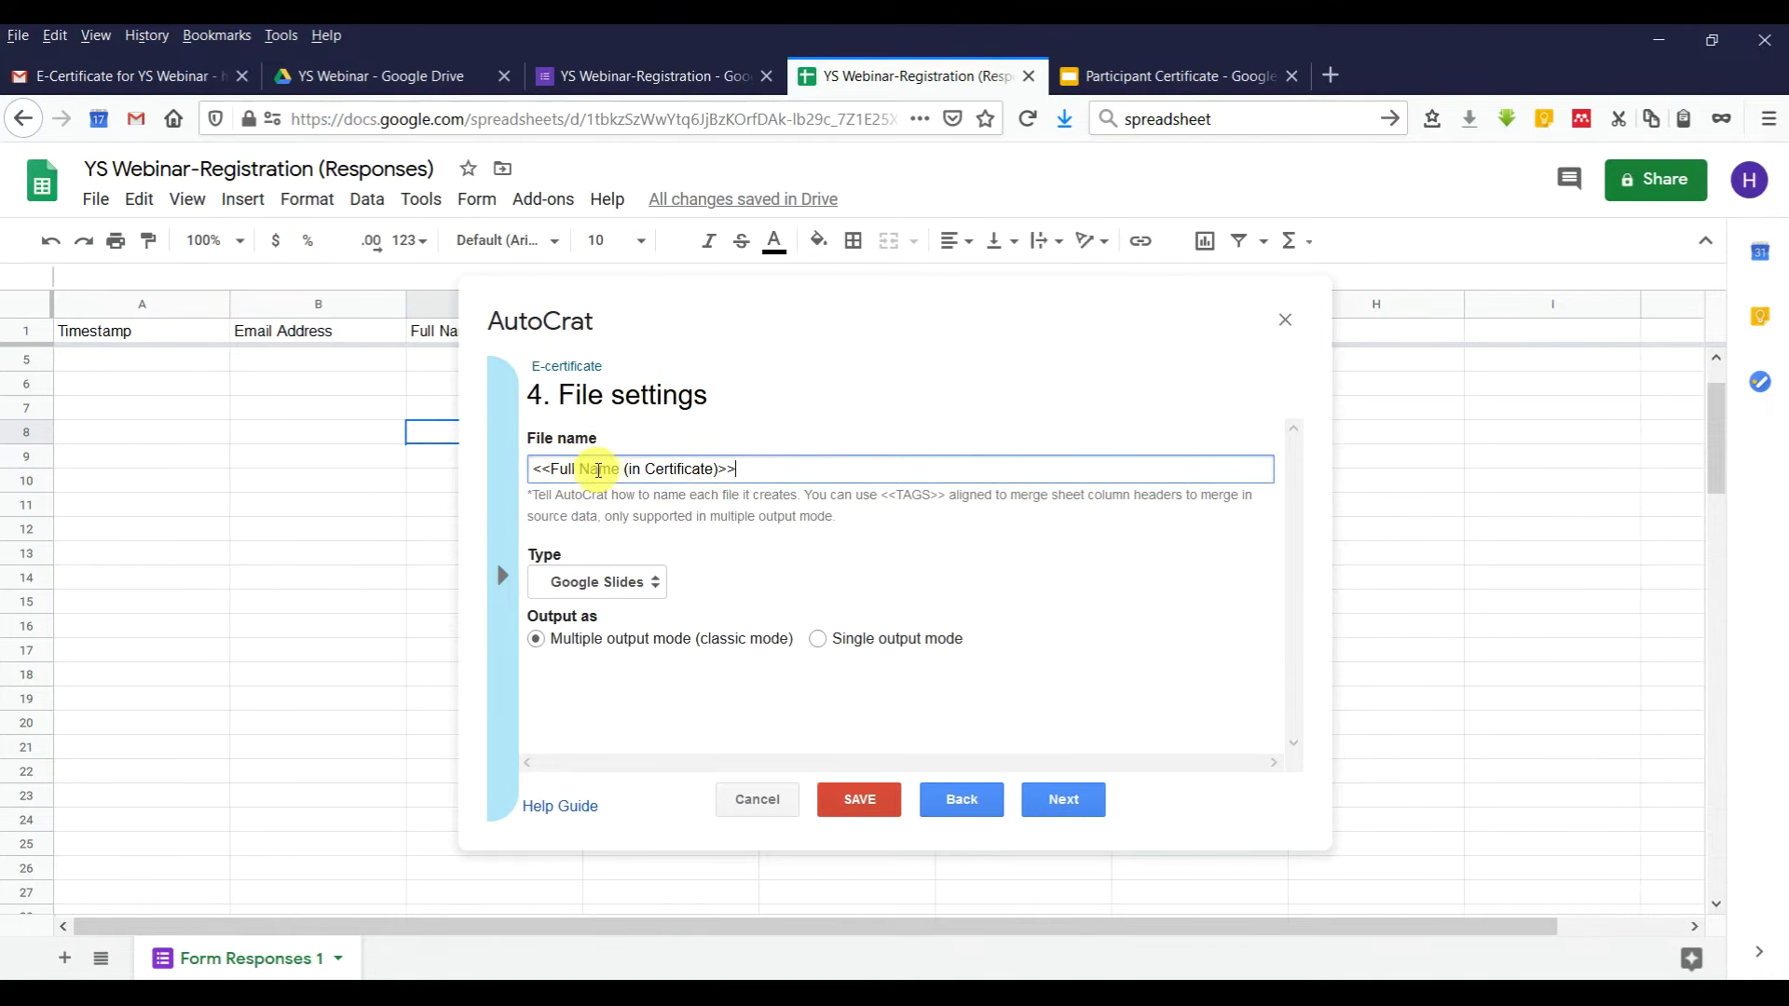
click(594, 582)
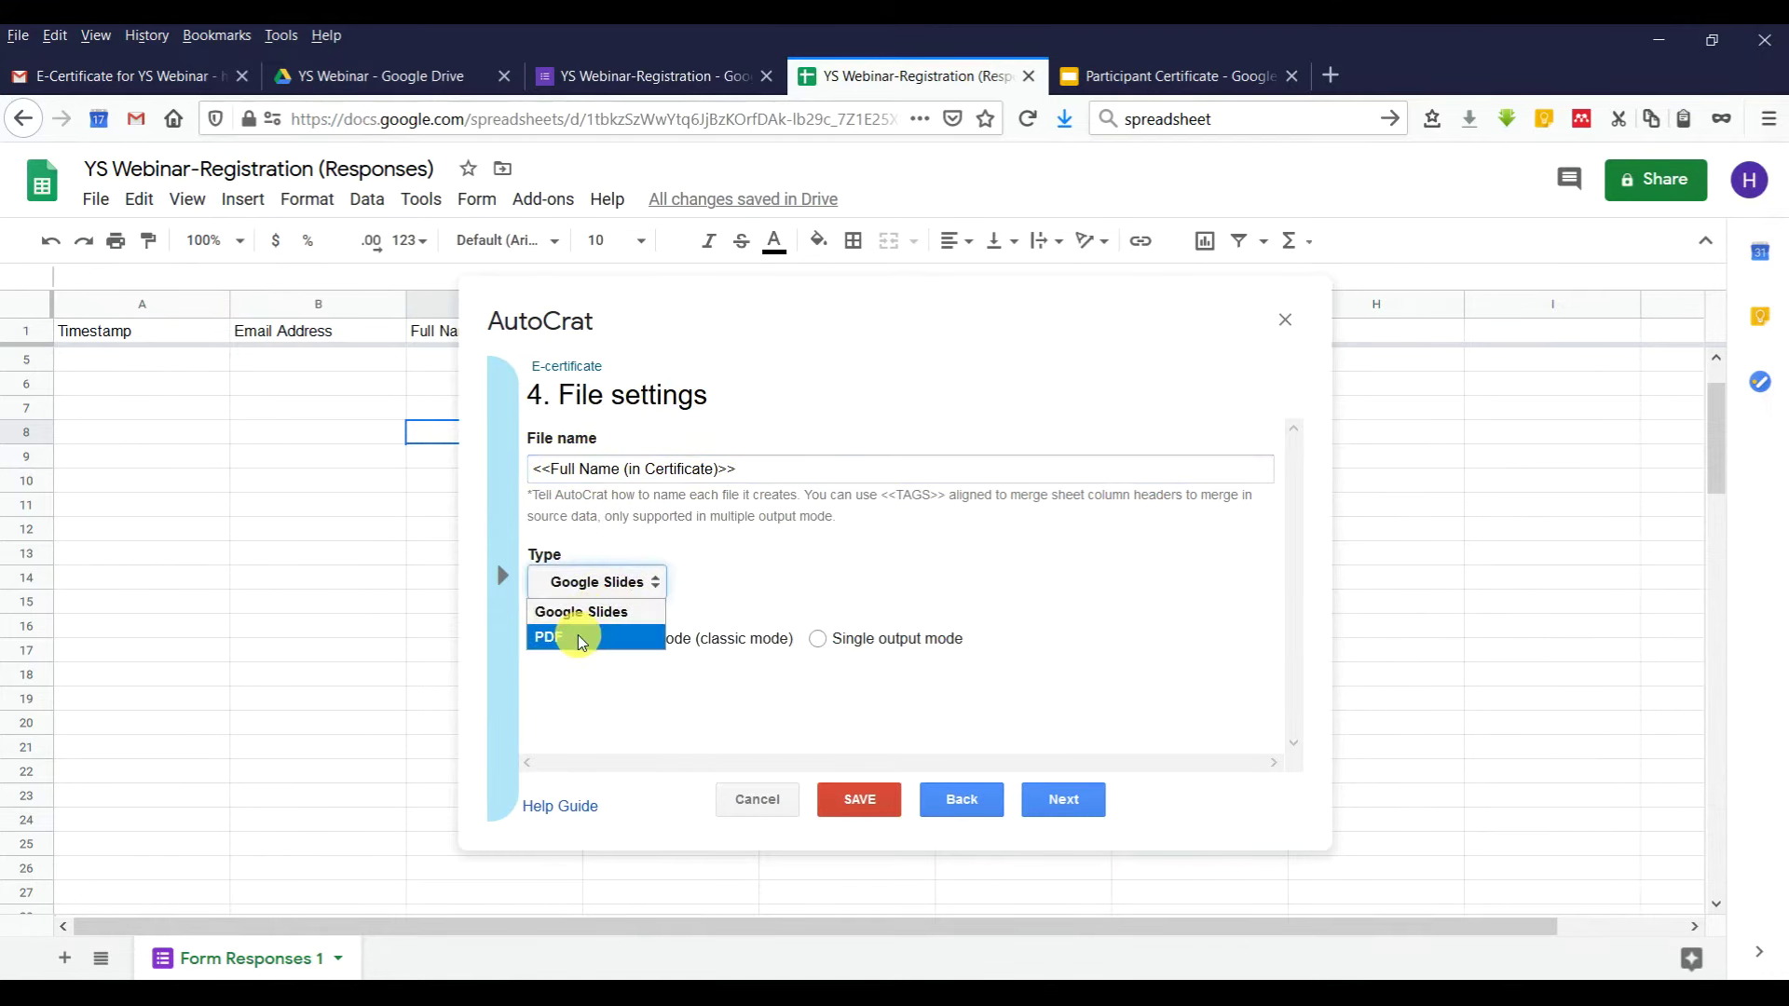
click(580, 636)
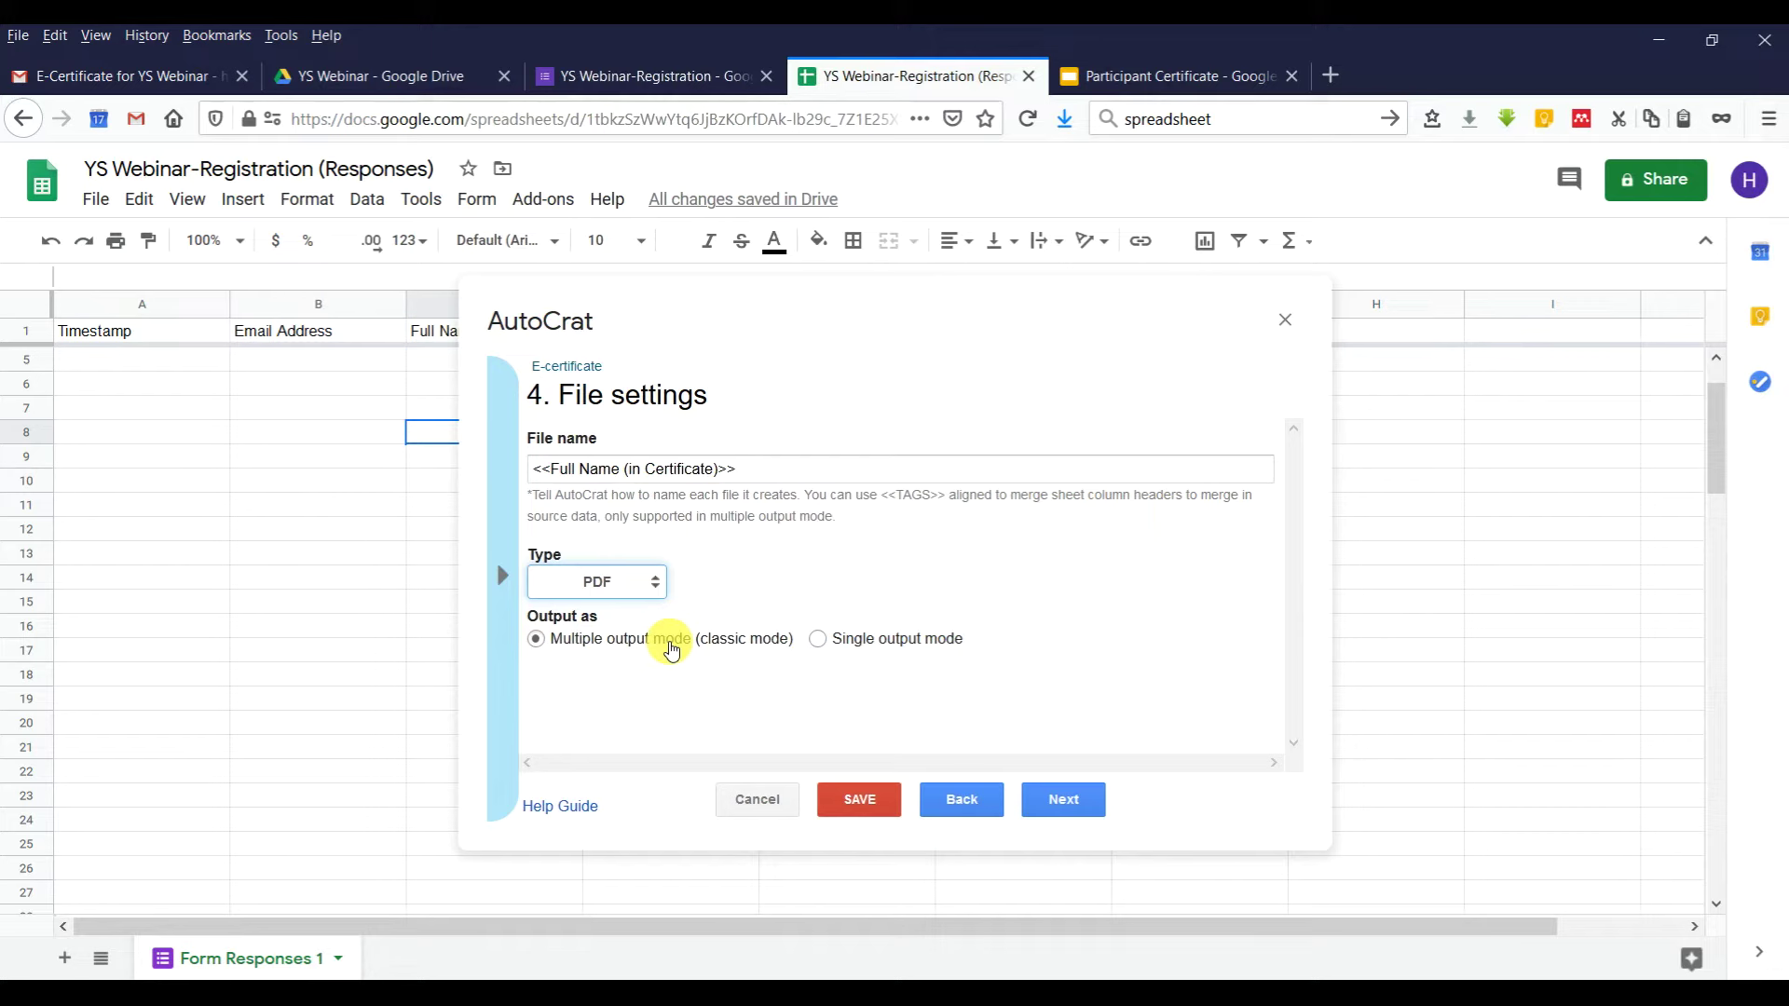
click(1060, 800)
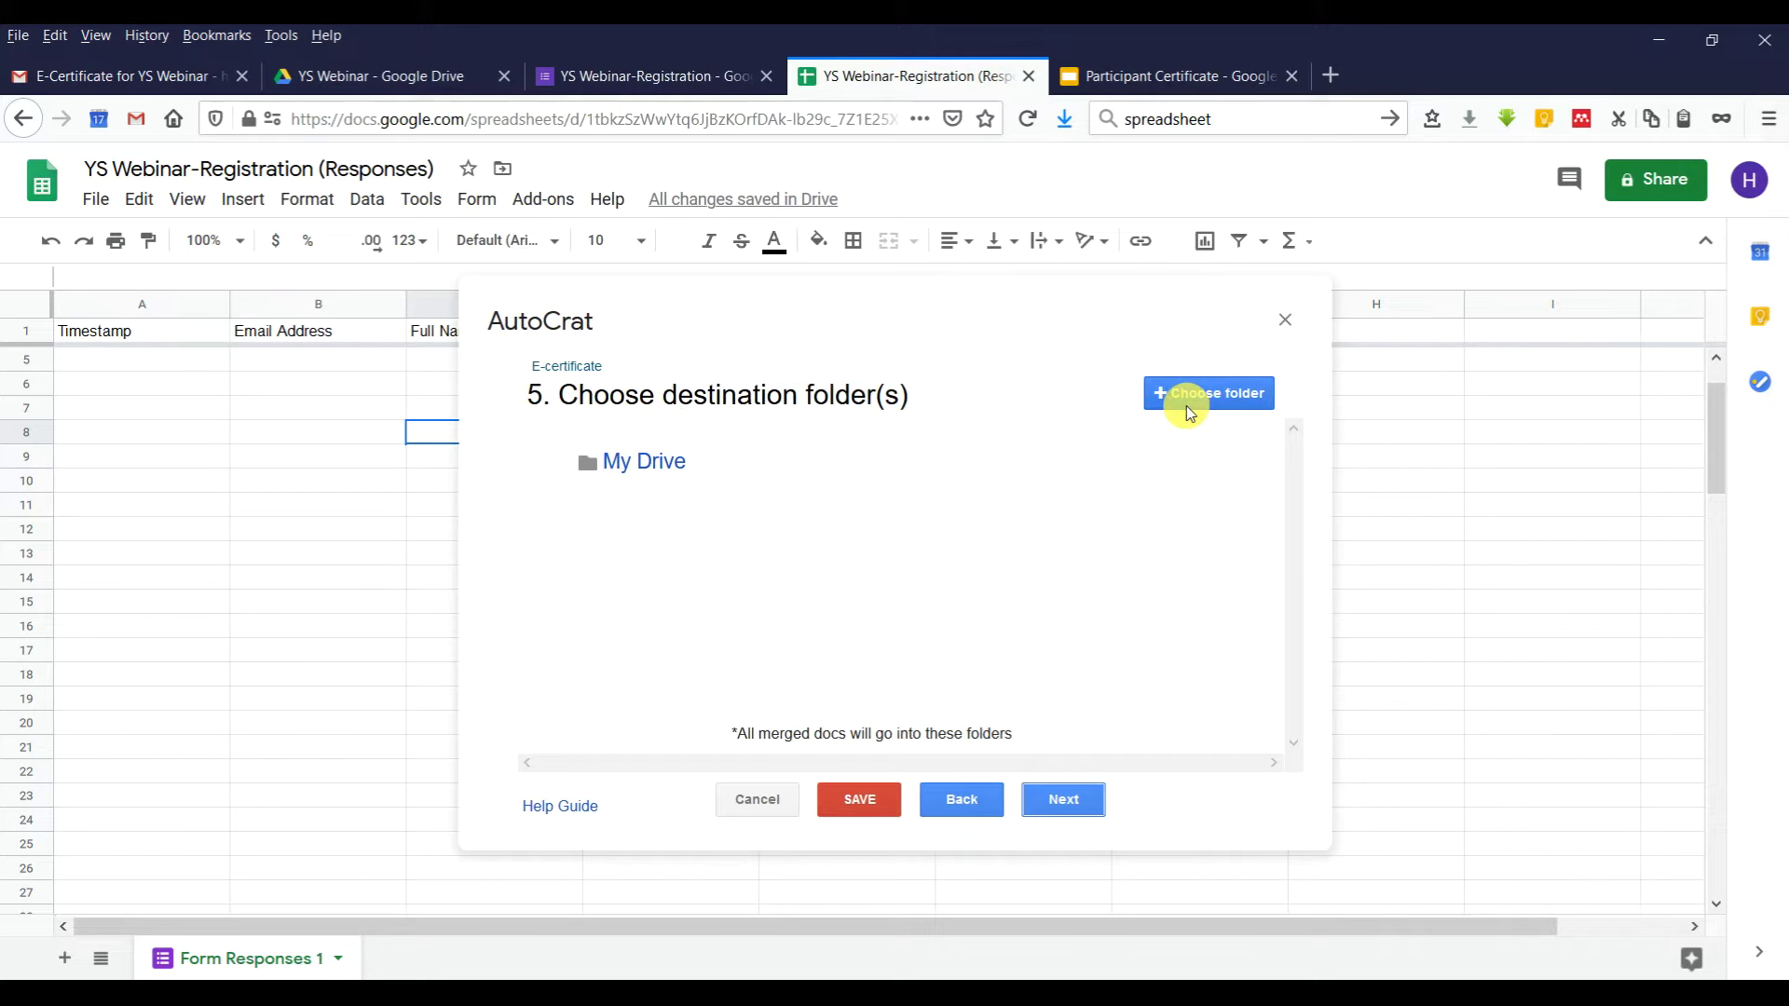
Add the YS Webinar Drive folder as a destination folder.
click(1165, 393)
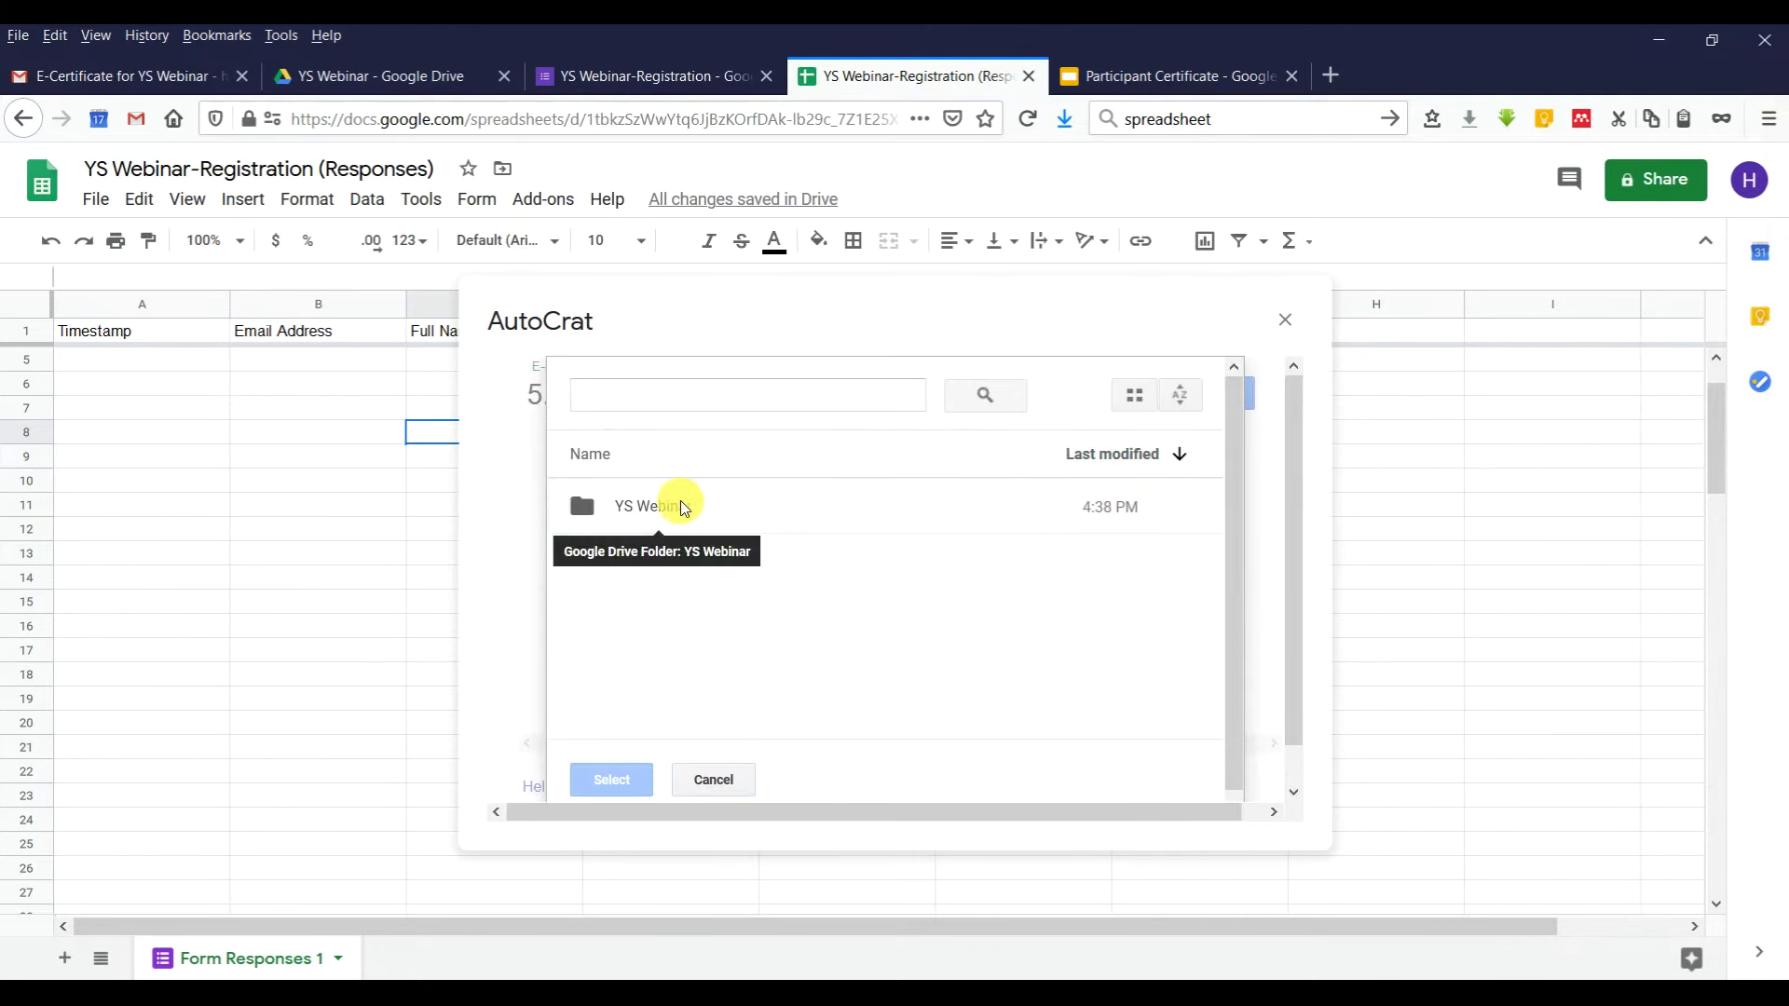
click(652, 508)
click(612, 779)
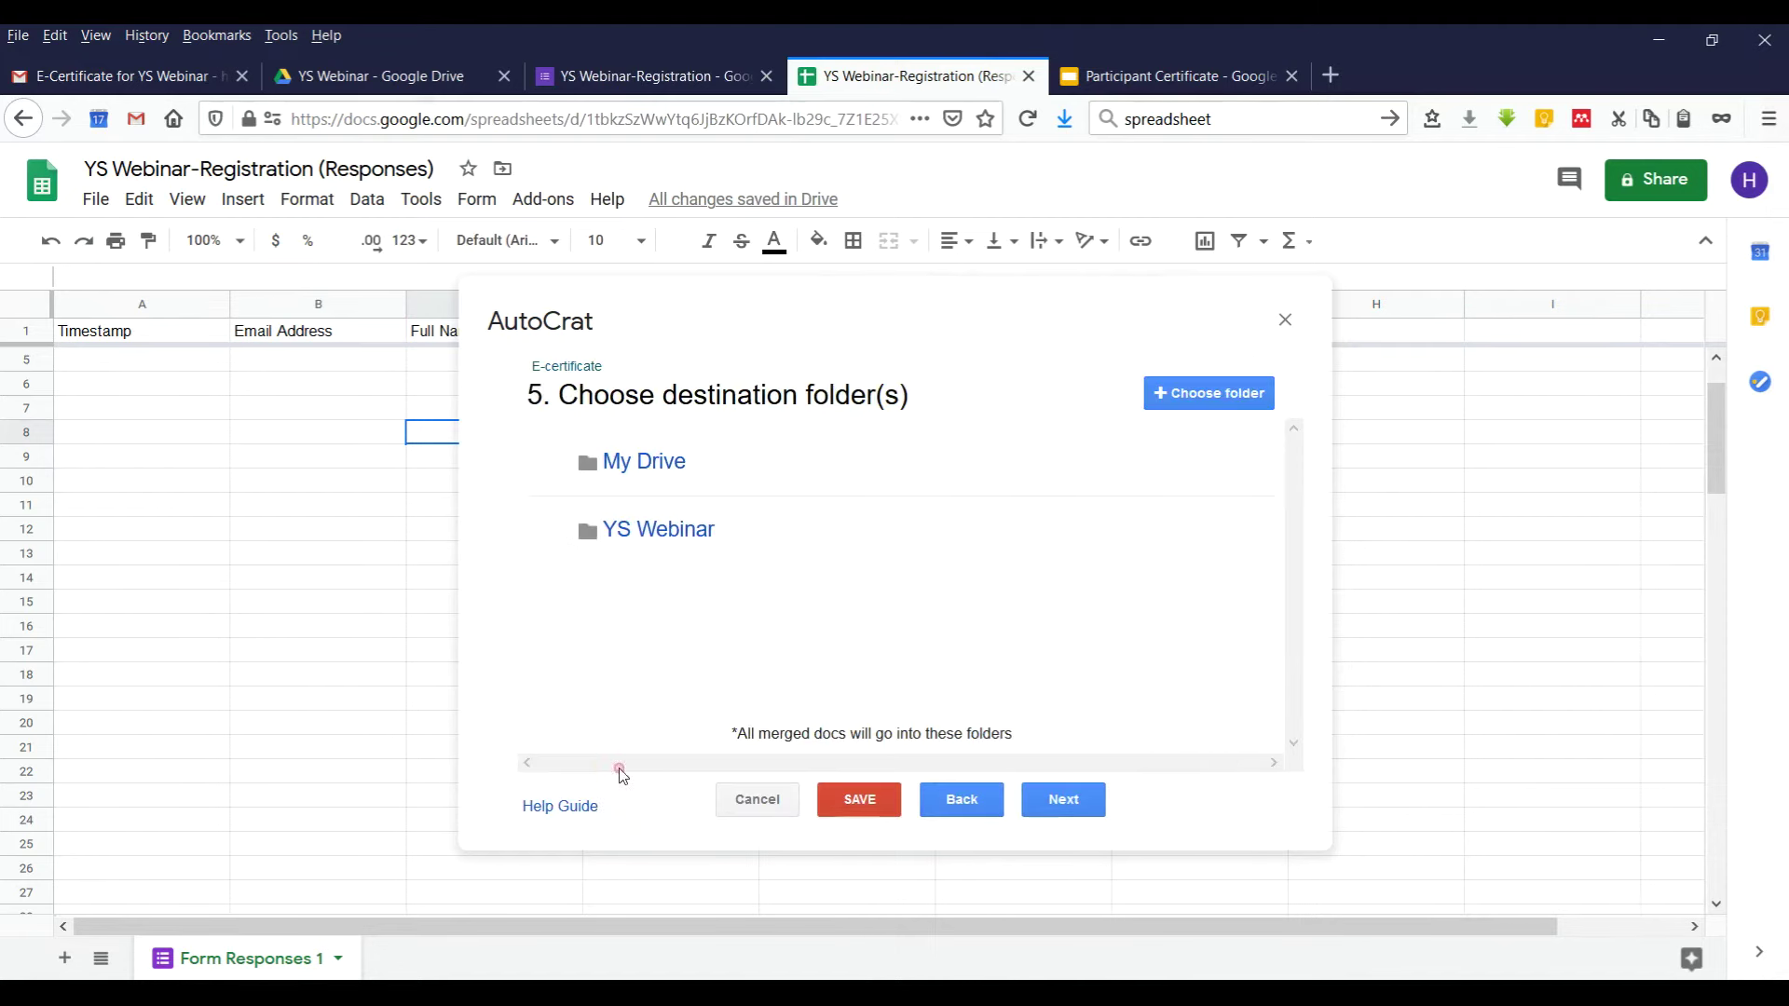
Skip the dynamic folder and merge condition steps, then set Share doc to Yes.
click(1069, 800)
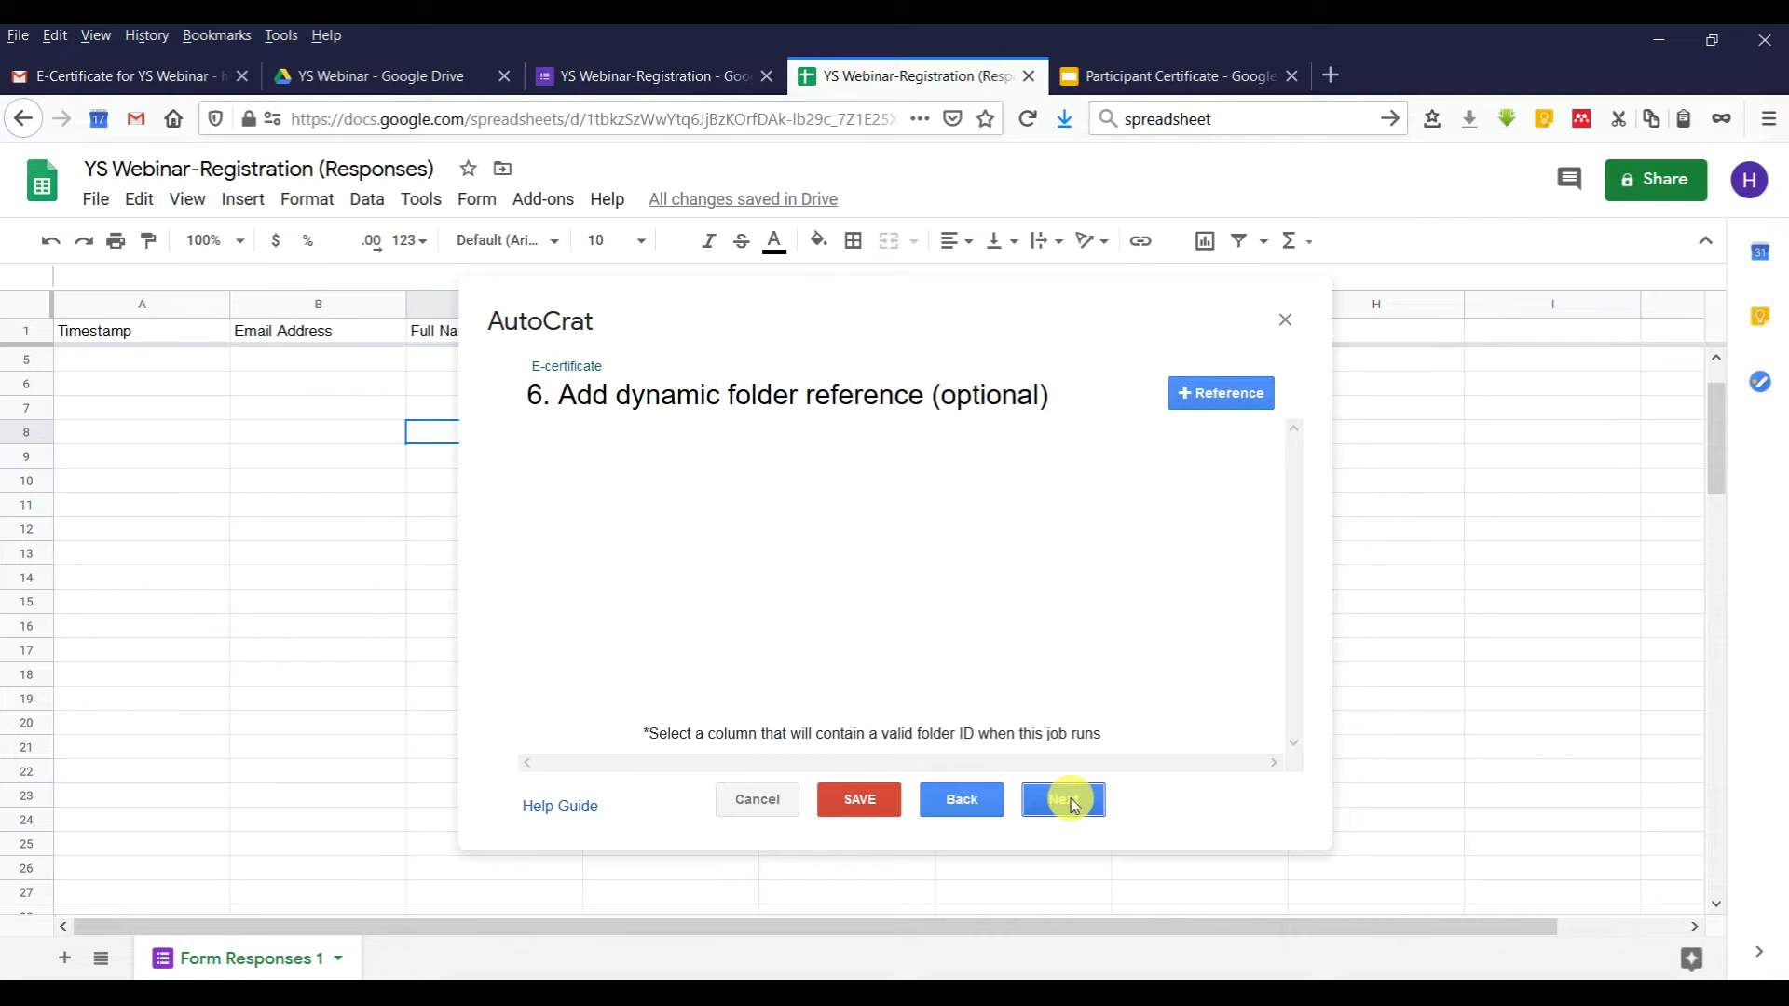
click(1063, 799)
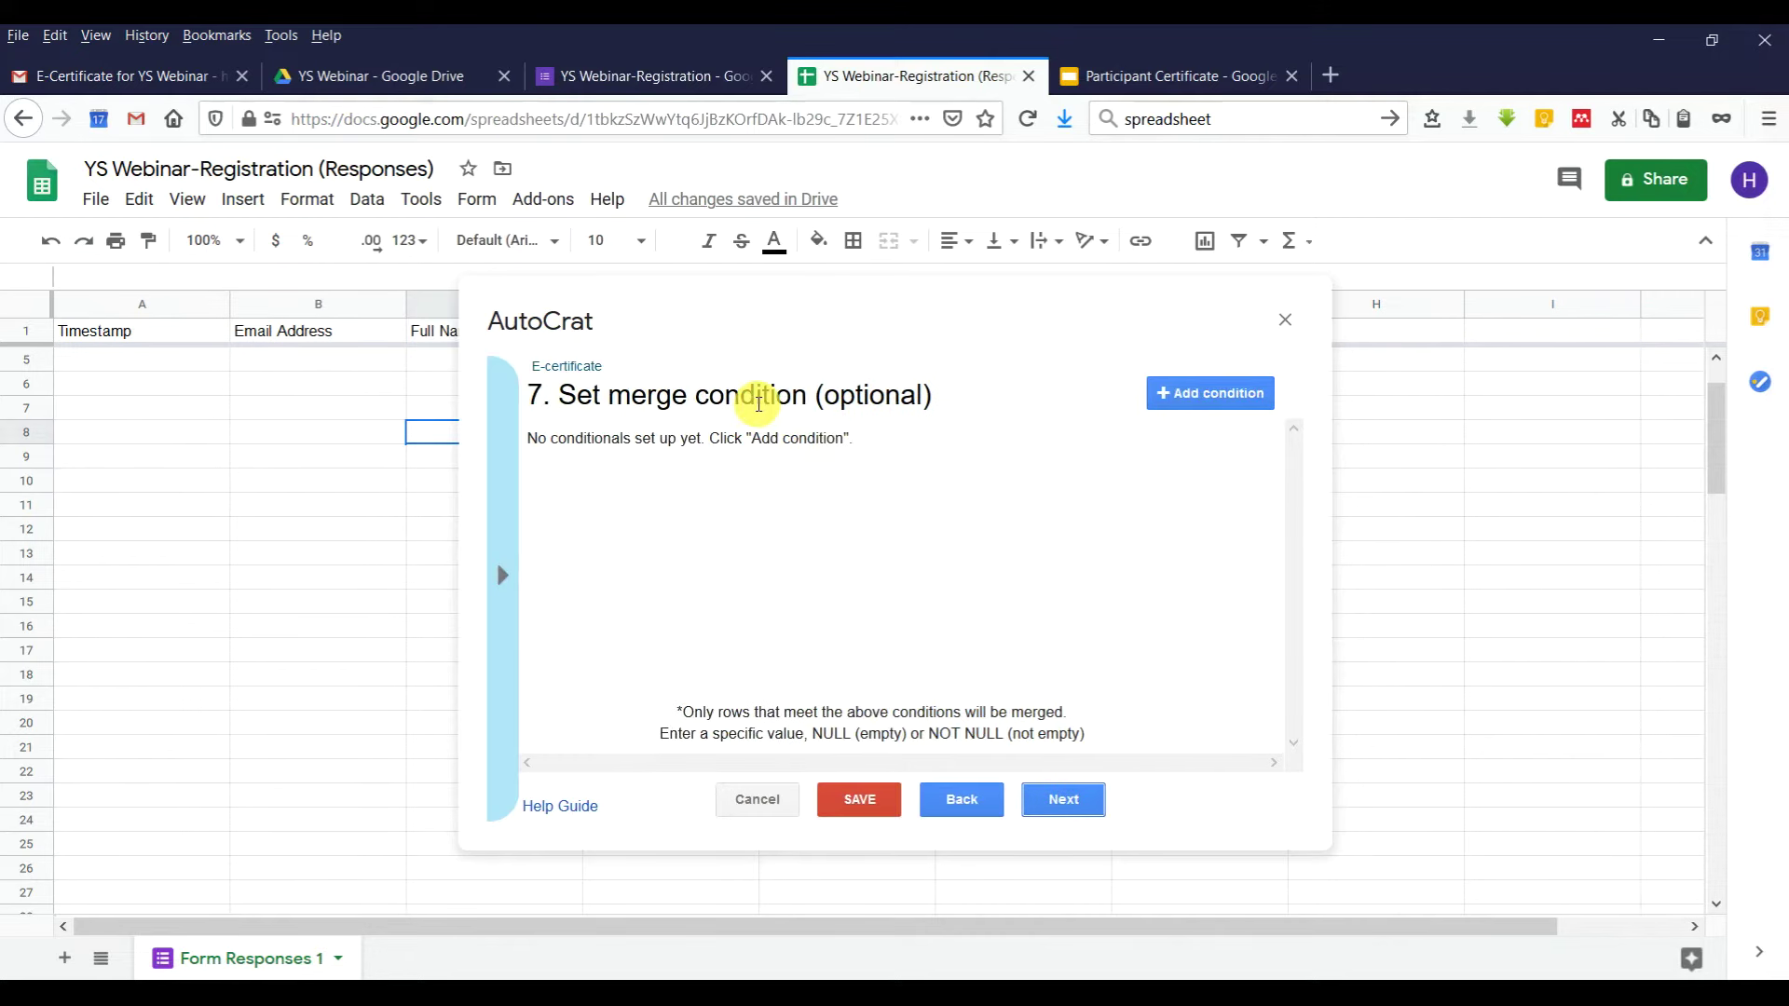
click(1059, 802)
click(547, 470)
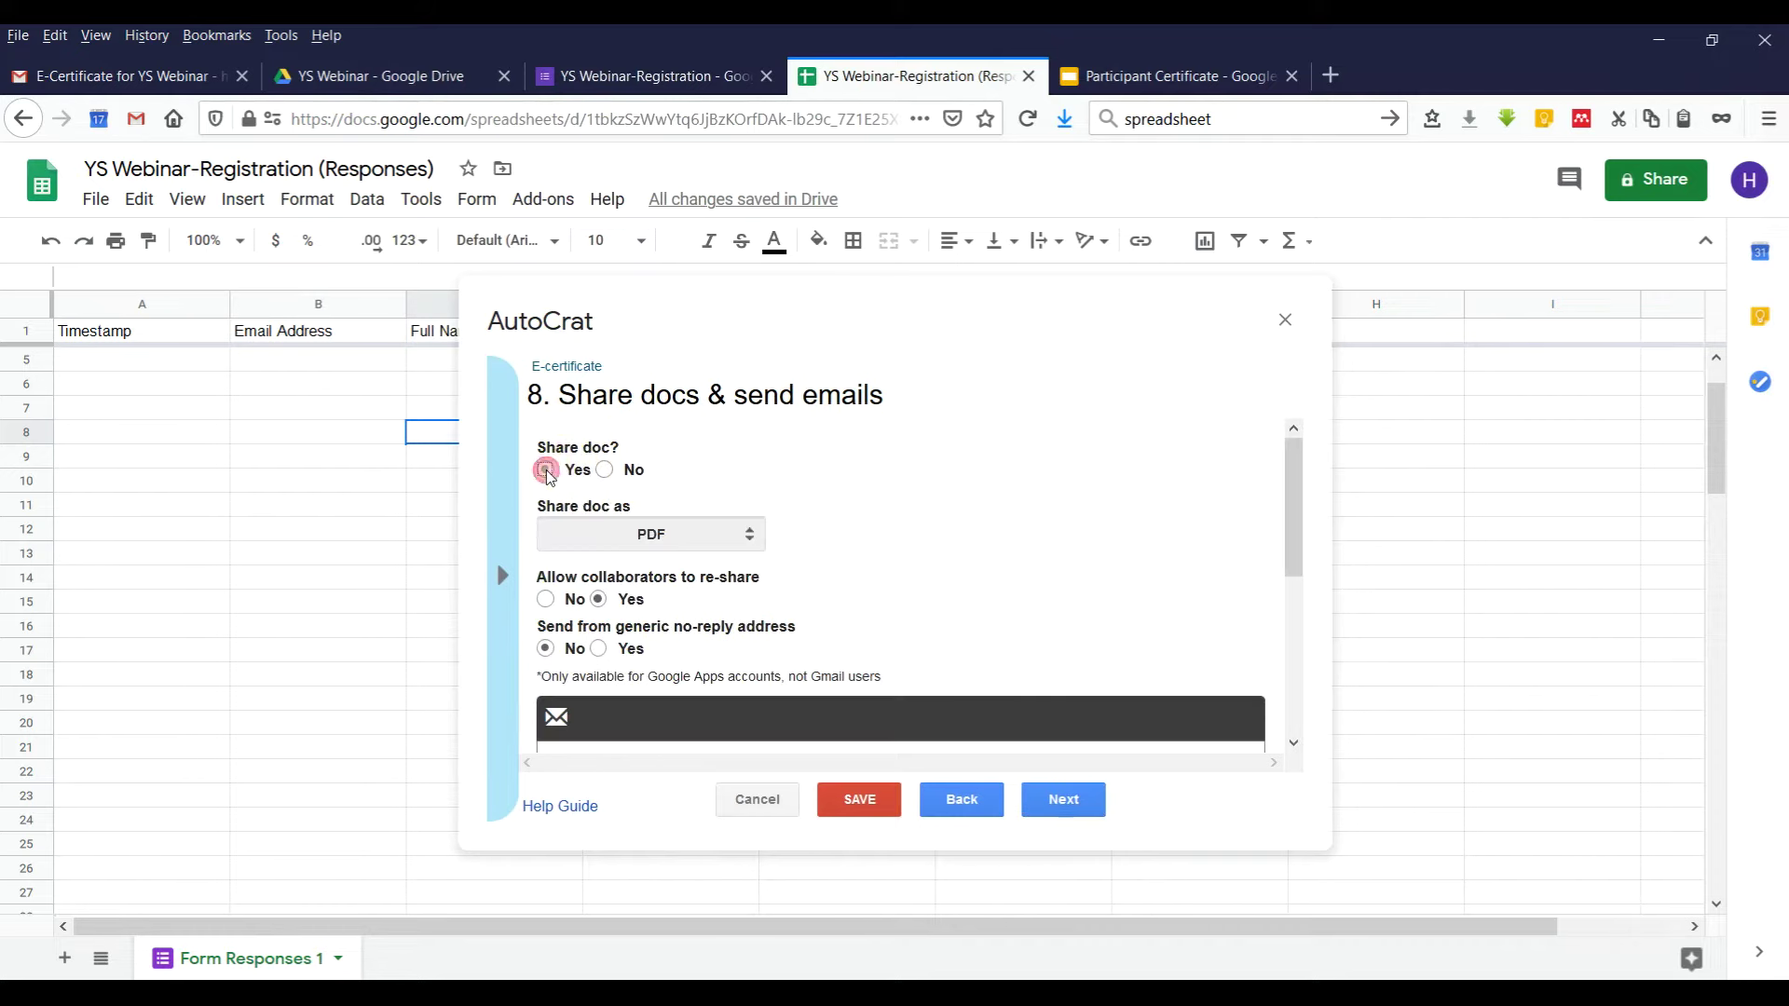
Address the email to <<Email Address>> with subject 'YS Webinar Participation E-certificate'.
scroll(729, 462, down, 1)
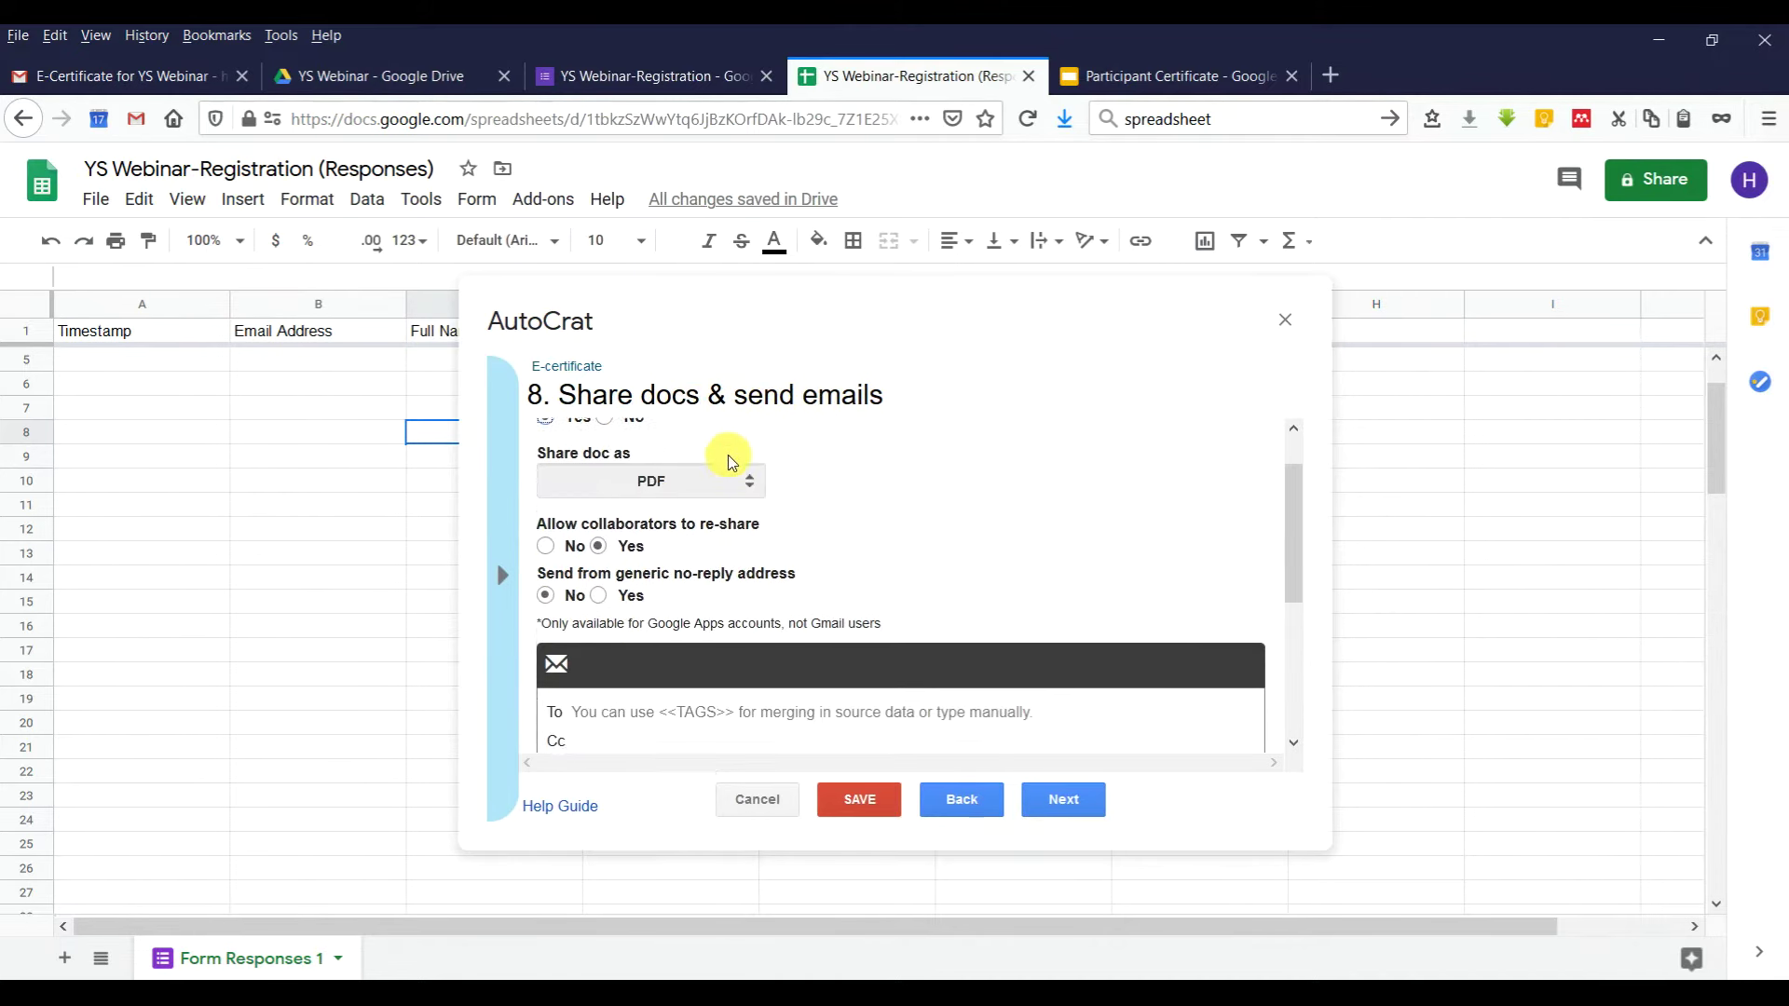
scroll(729, 462, down, 1)
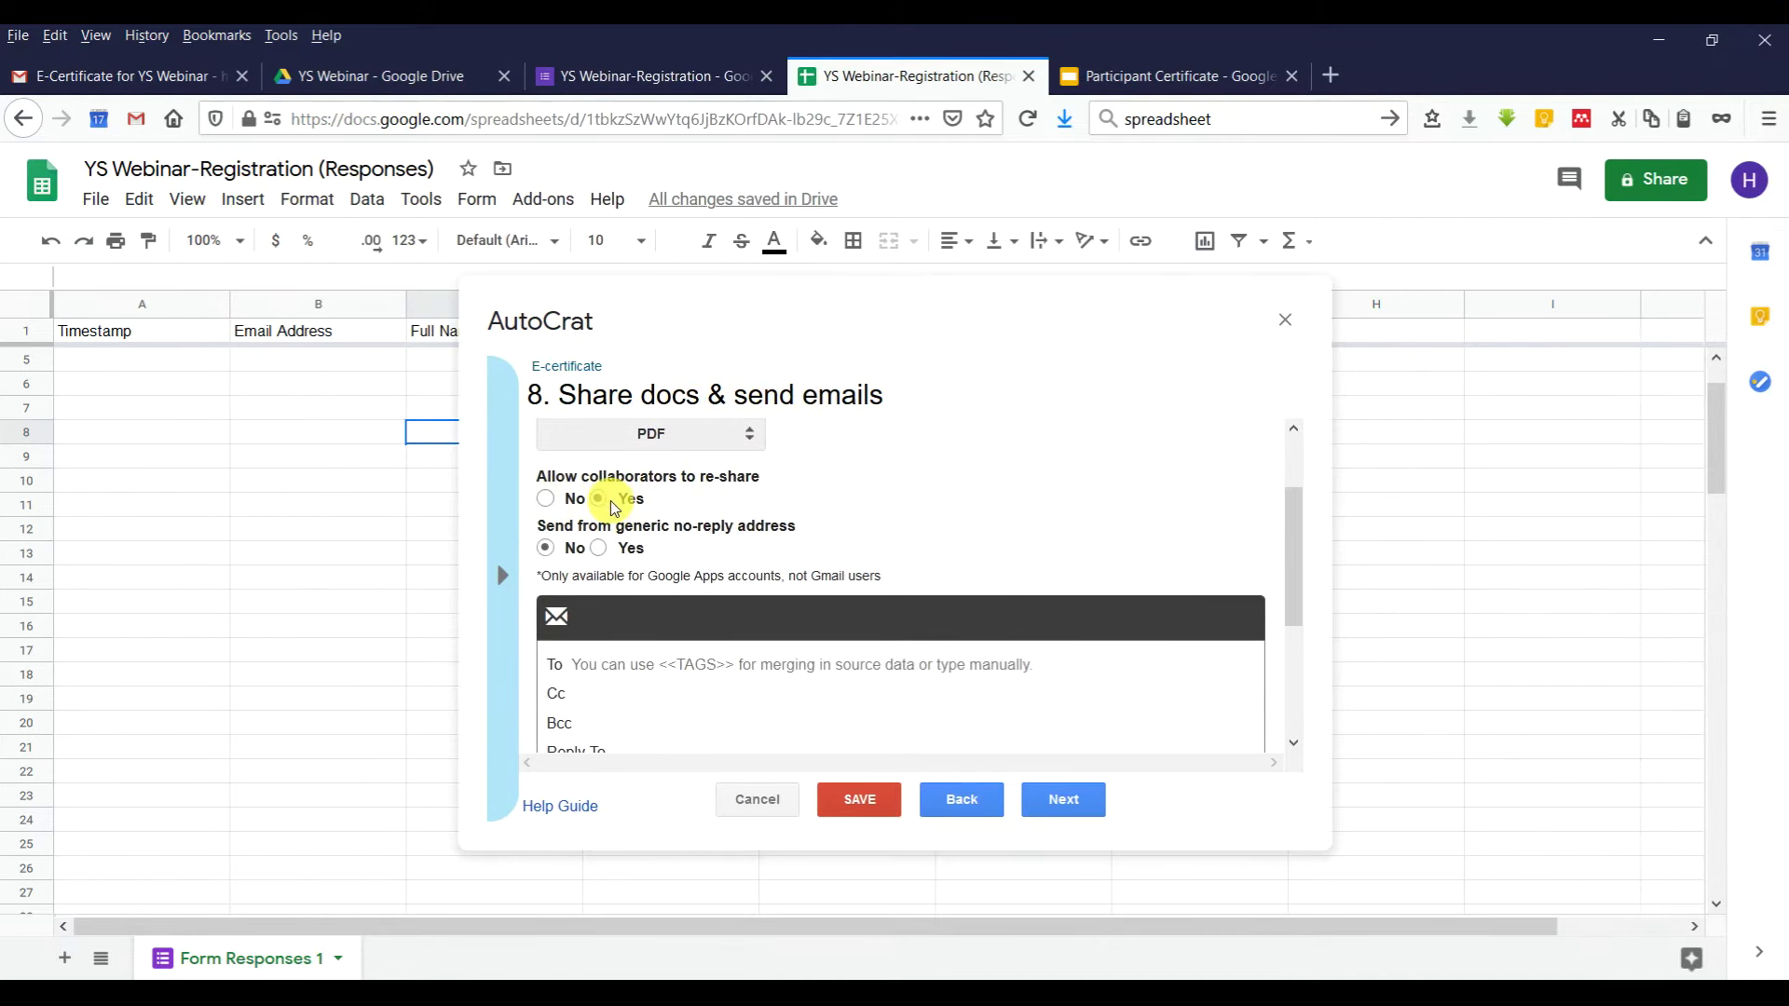
scroll(587, 540, down, 4)
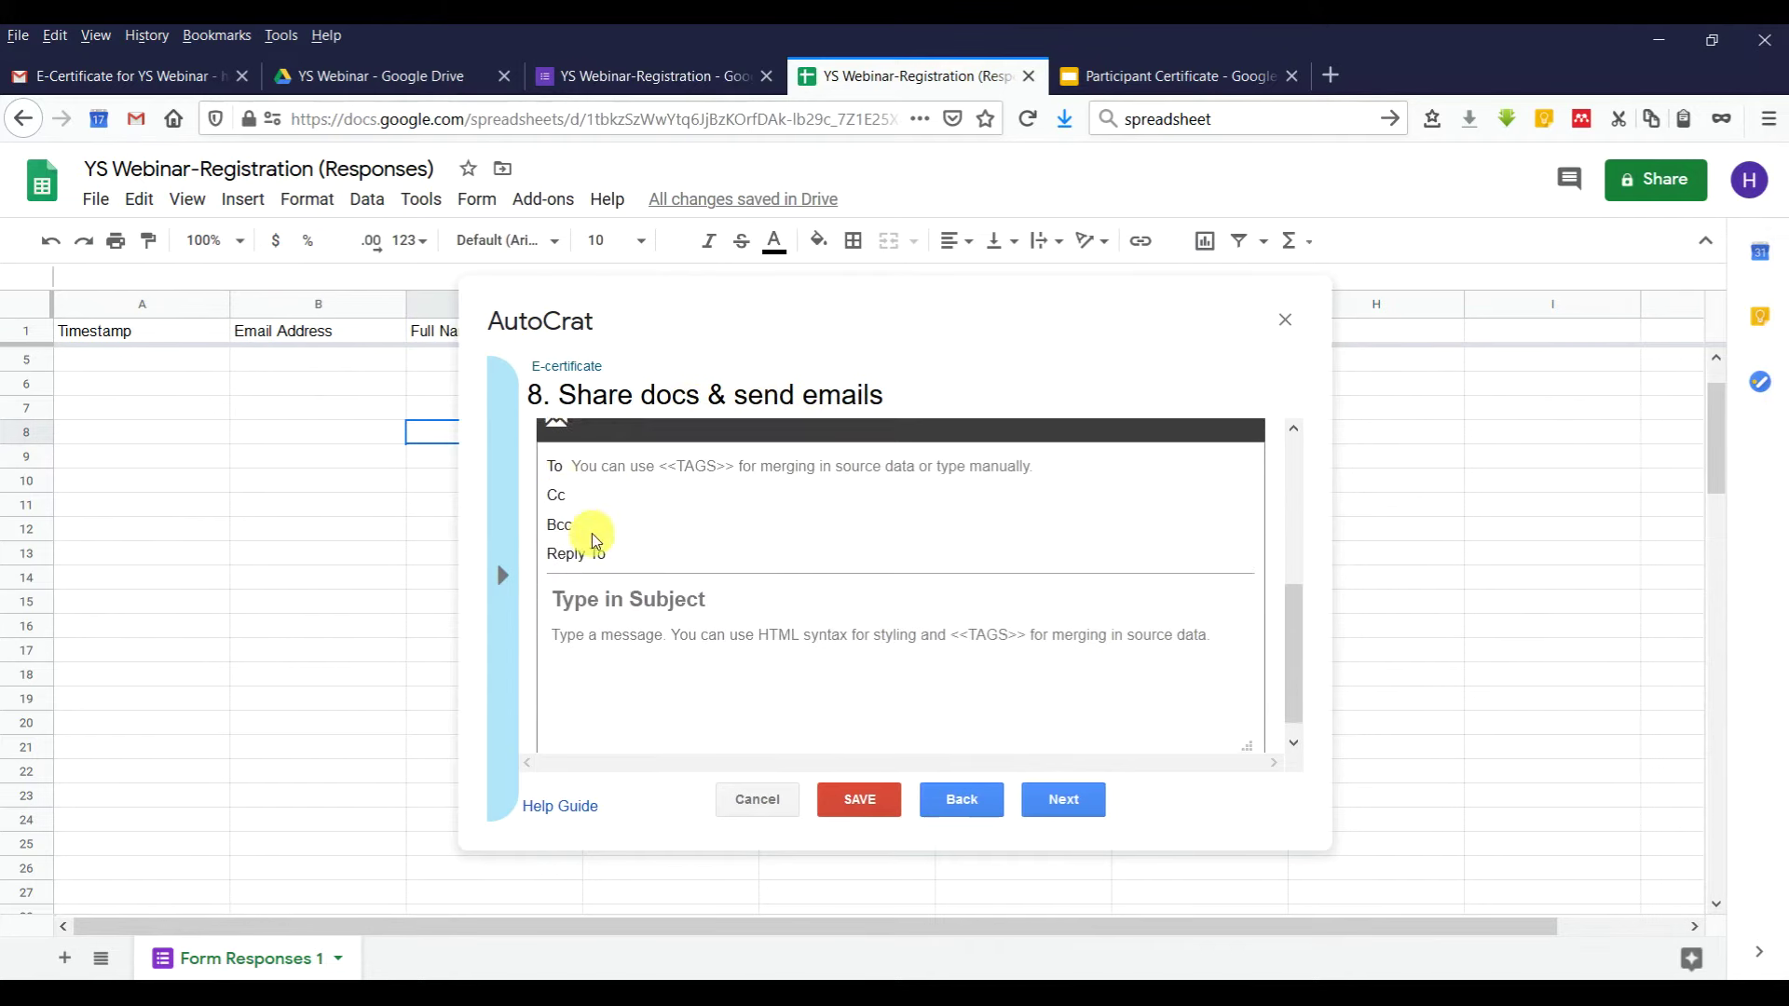
click(619, 464)
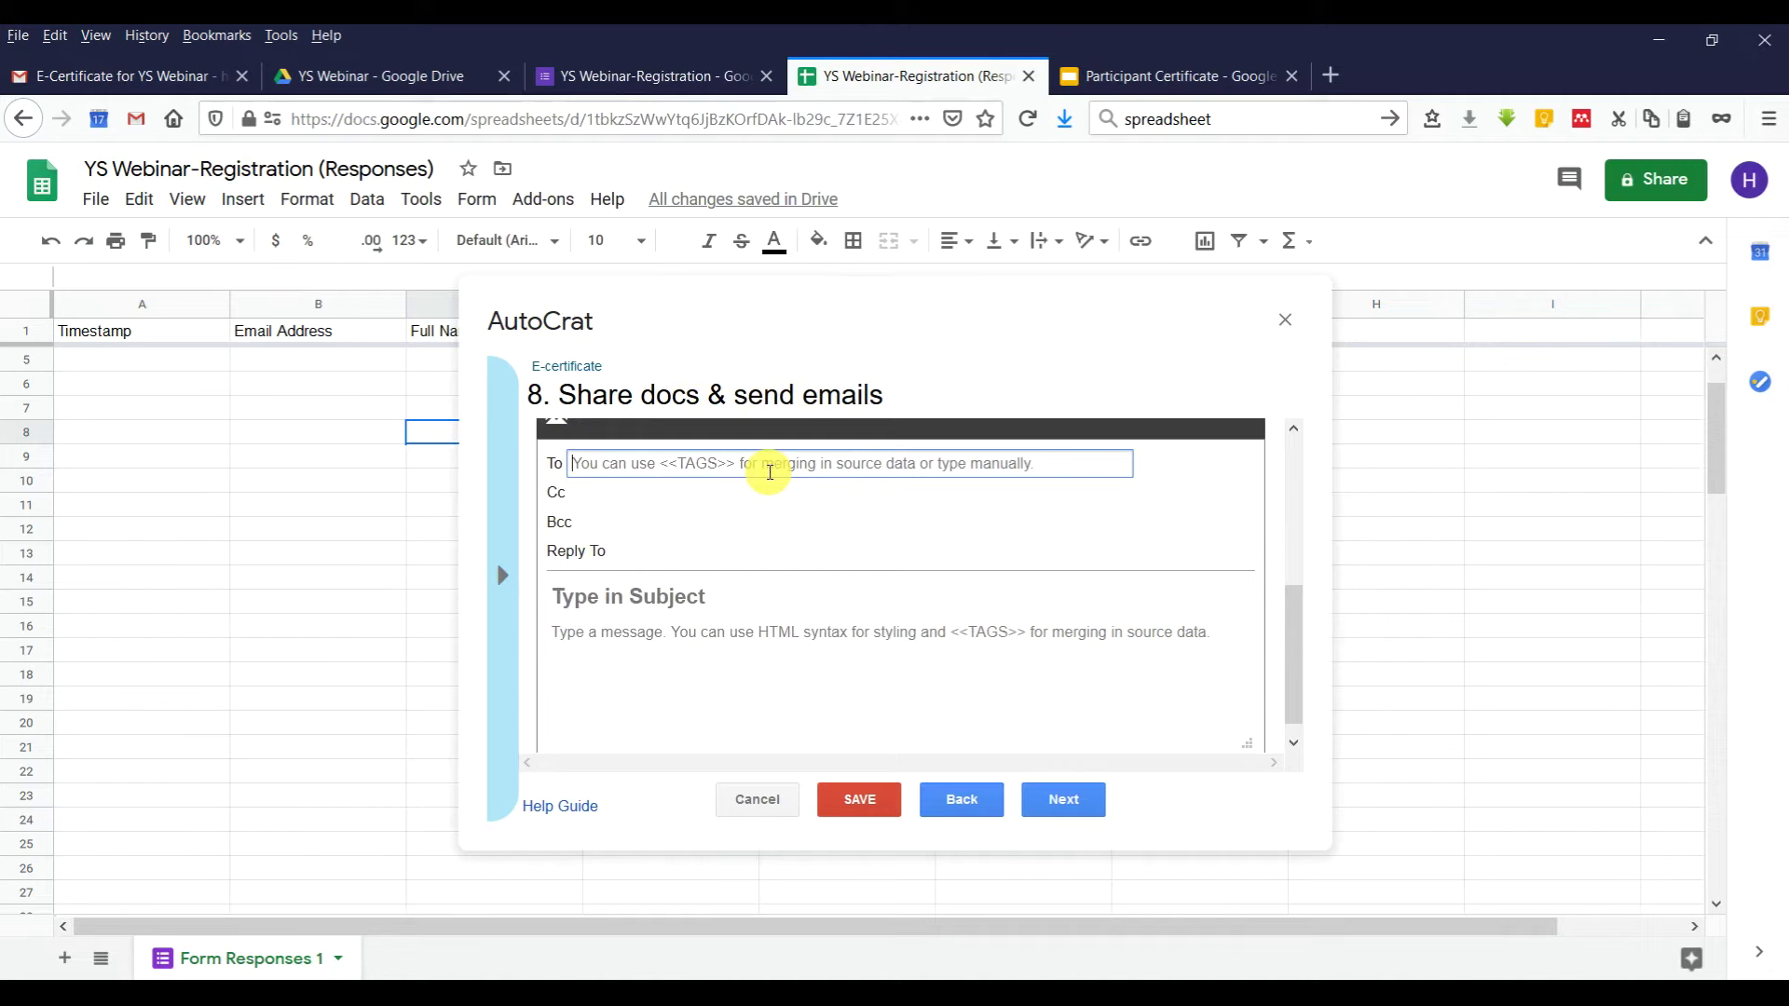
text(<)
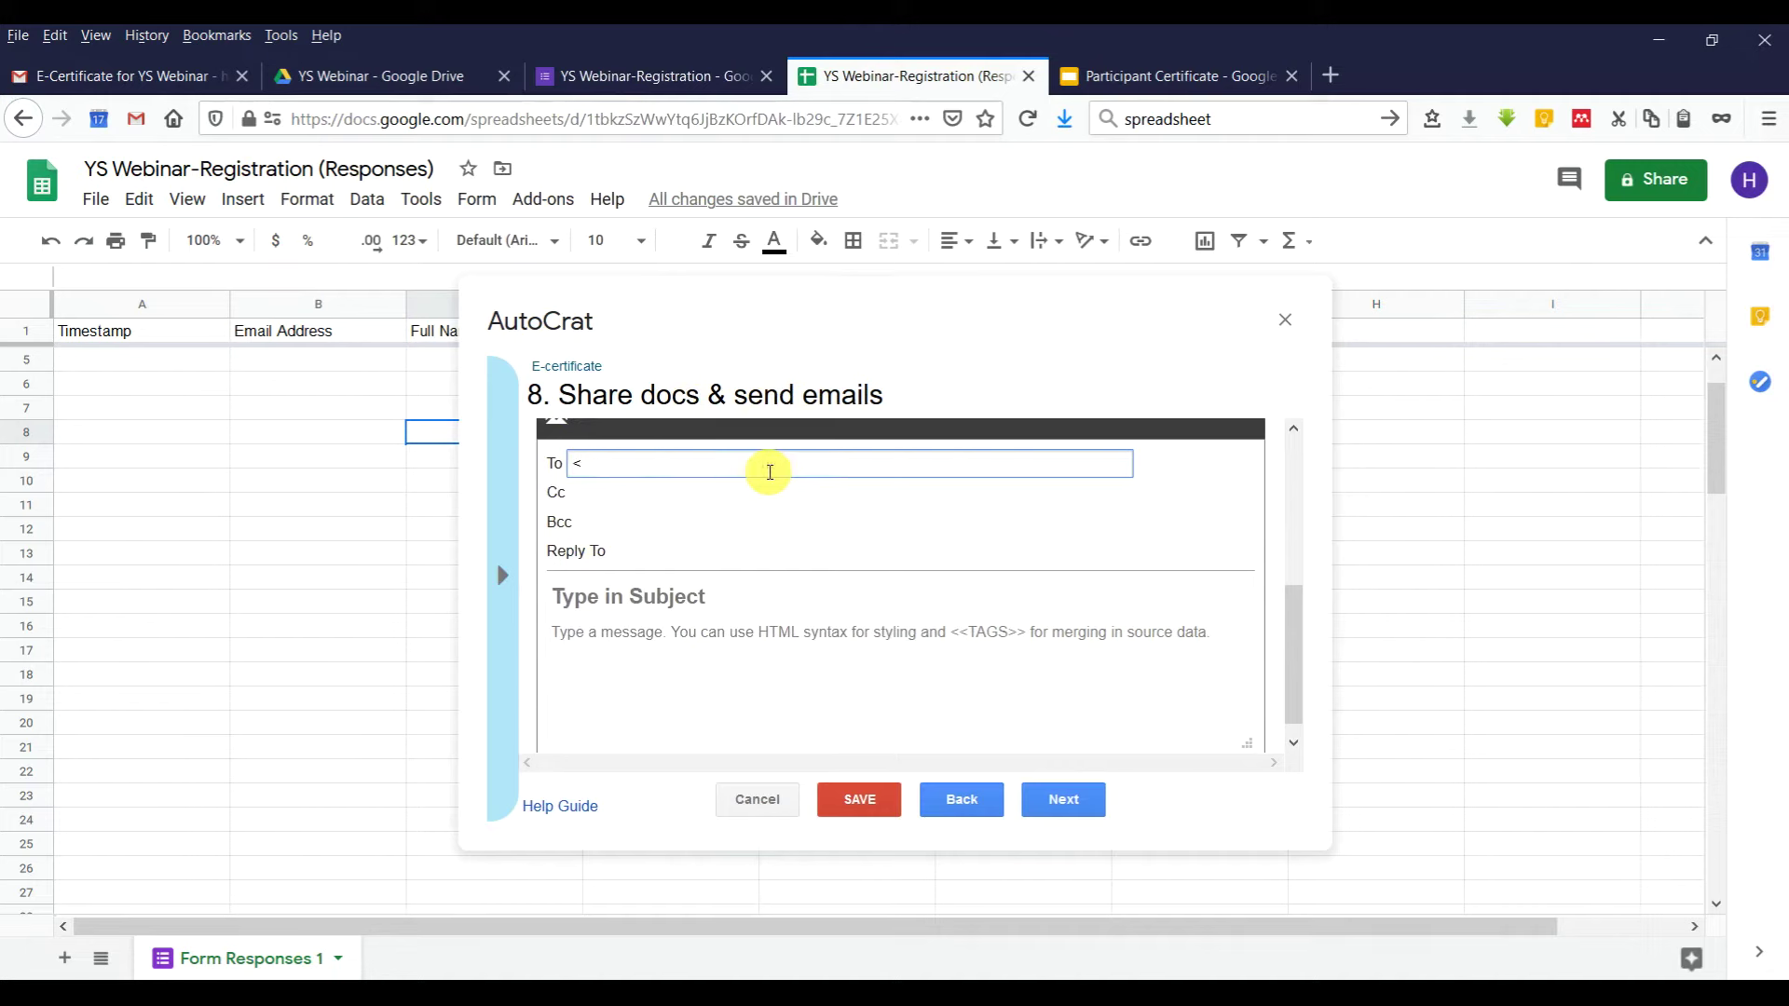
text(<Email Address>>)
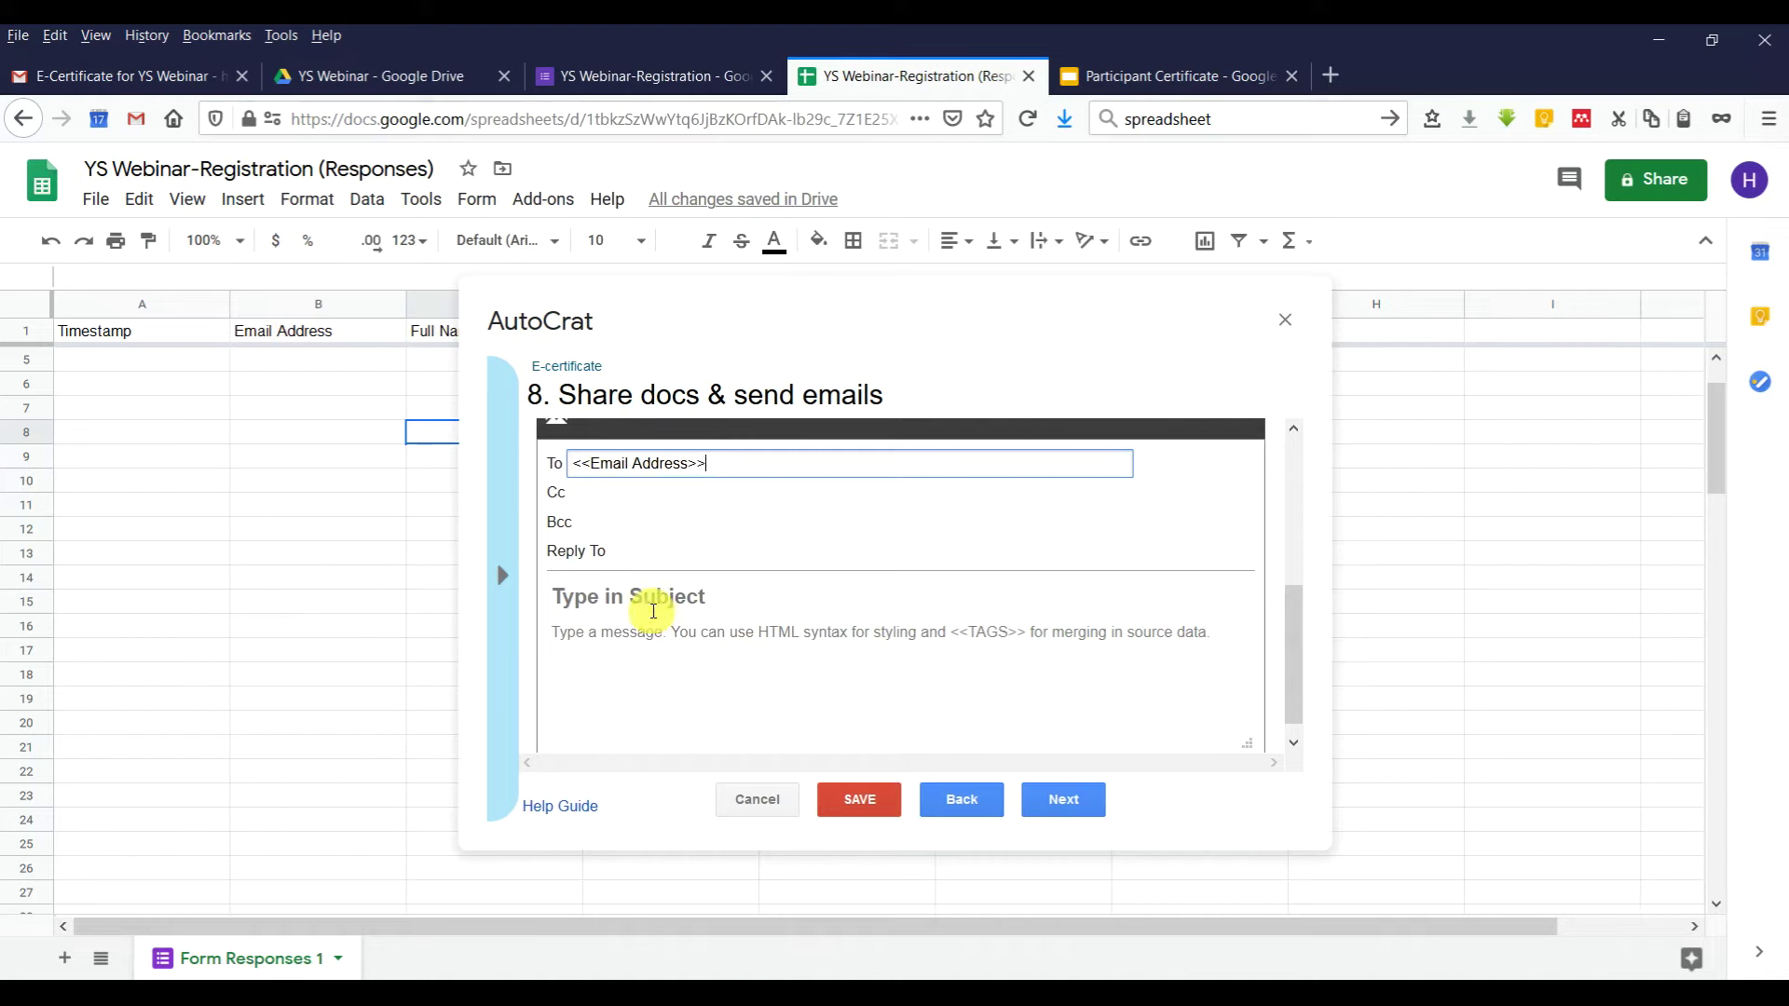
click(652, 597)
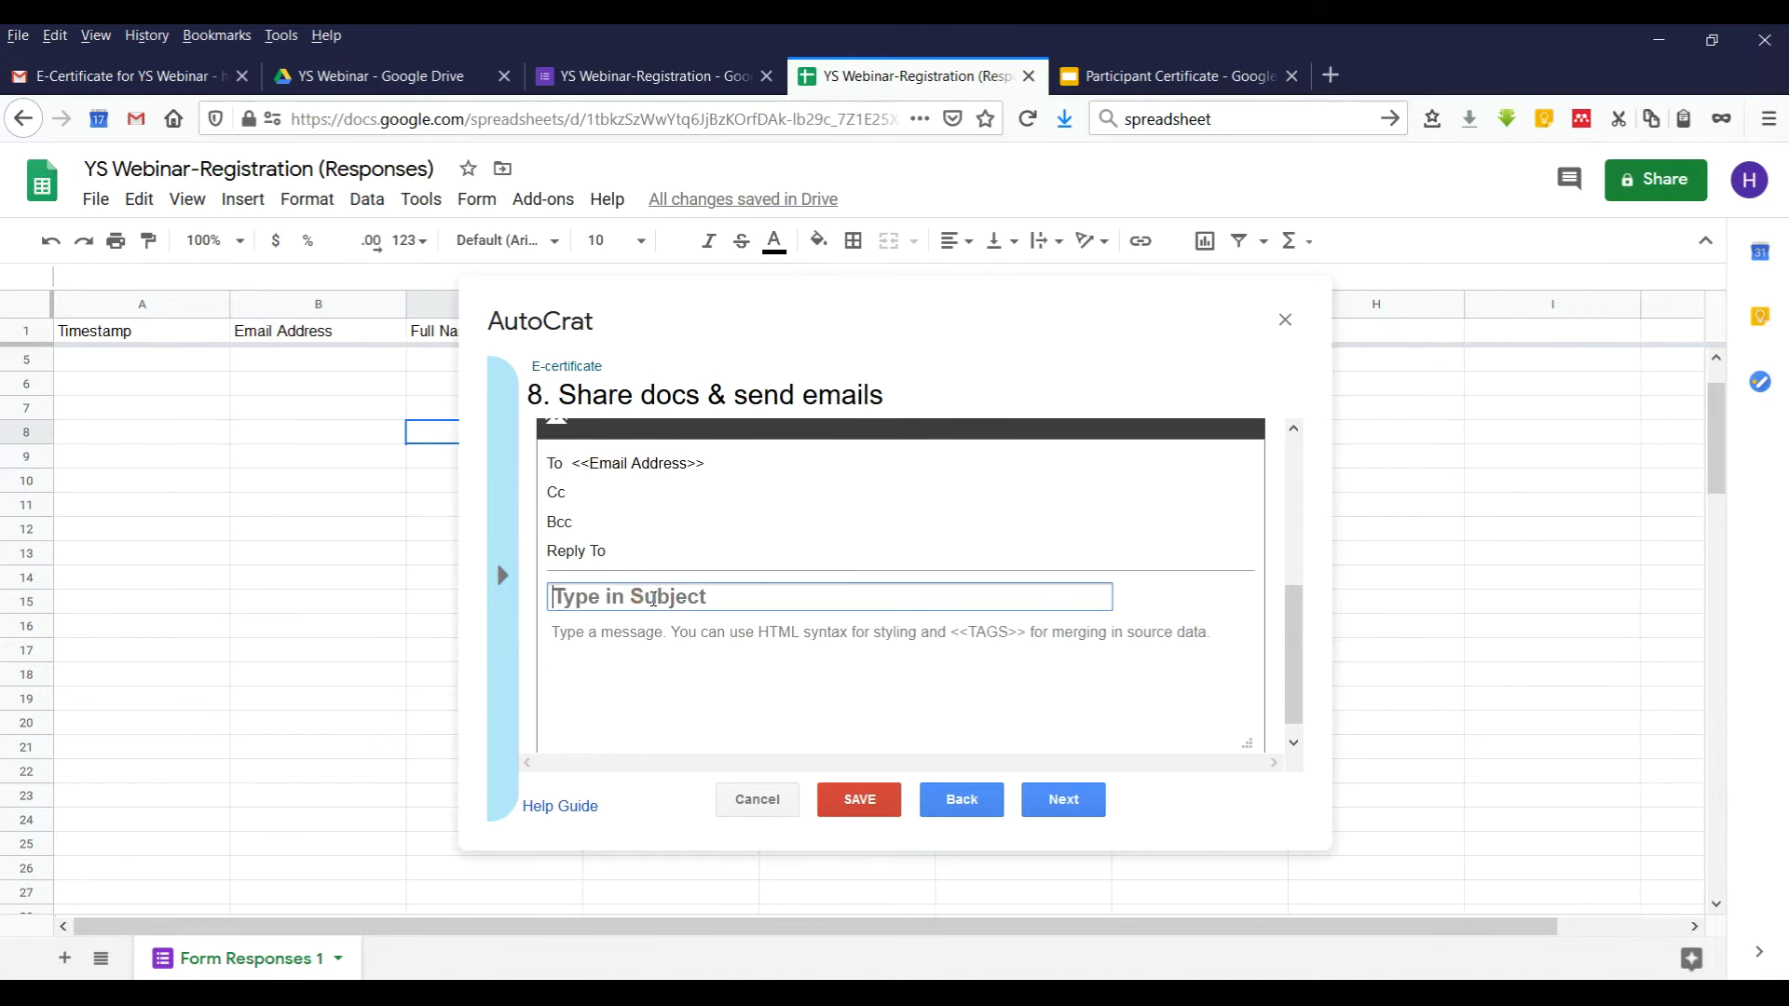
text(Y)
text(S)
text( Webinar )
text(Partic)
text(ipa)
text(t)
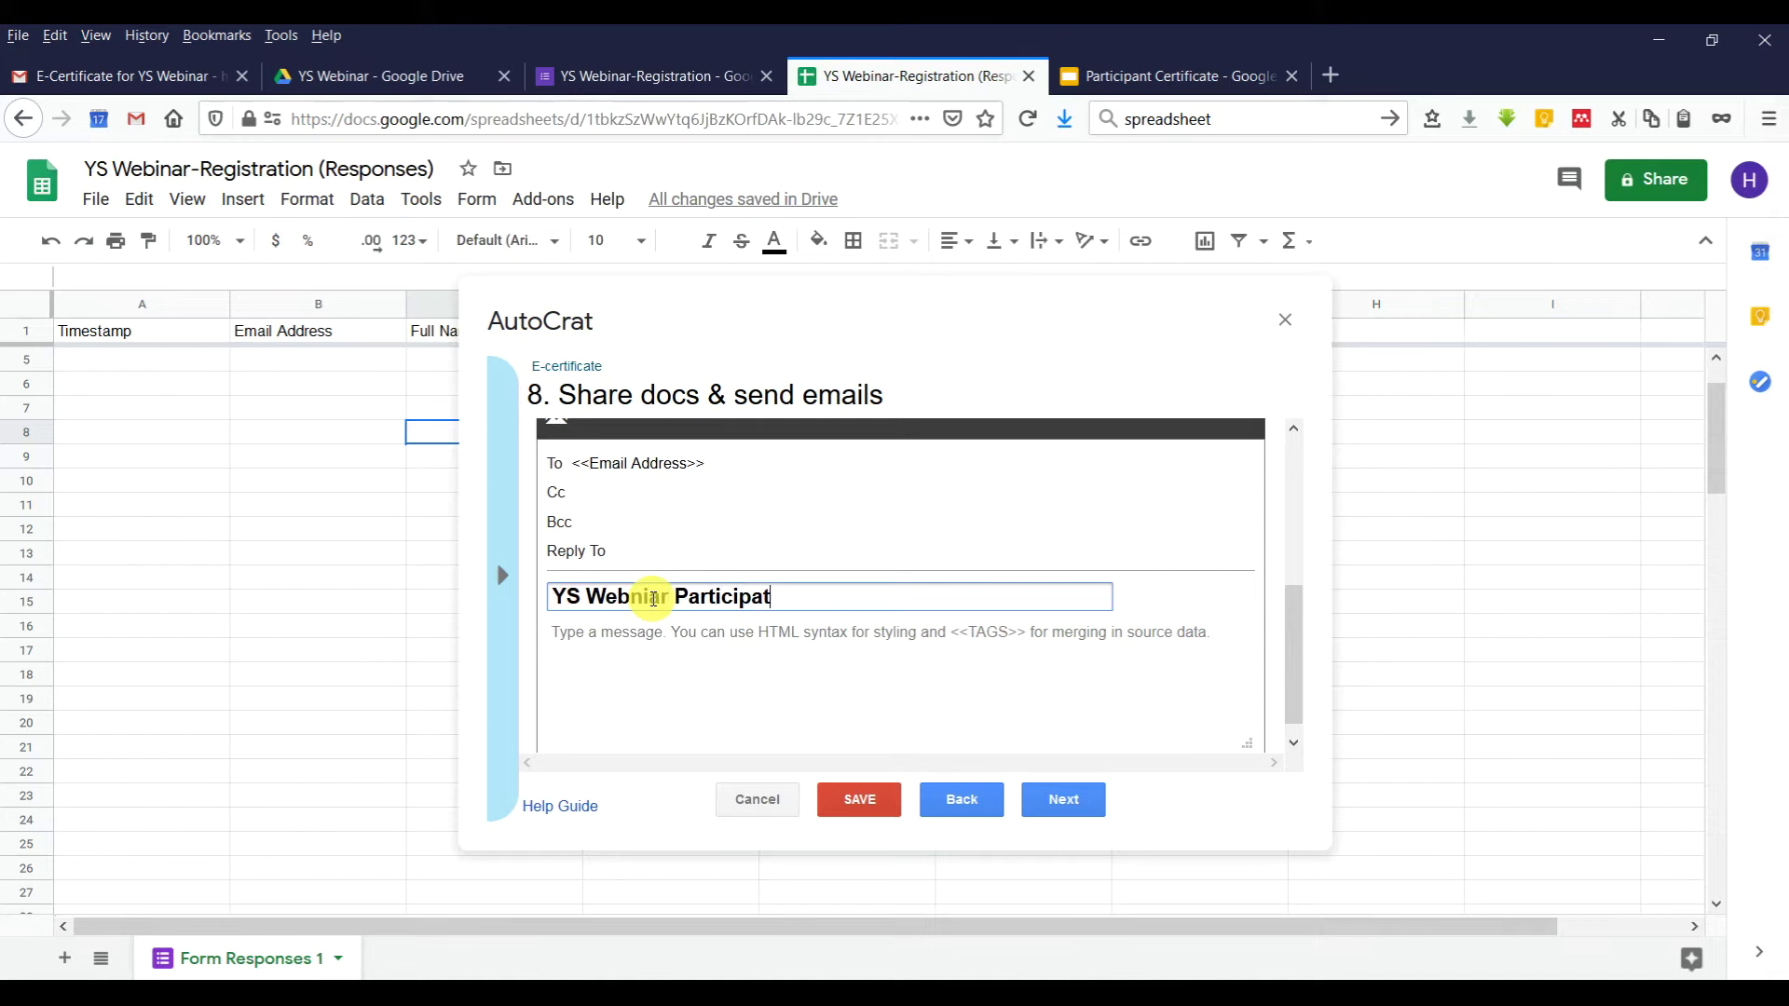
text(ion E-certificate)
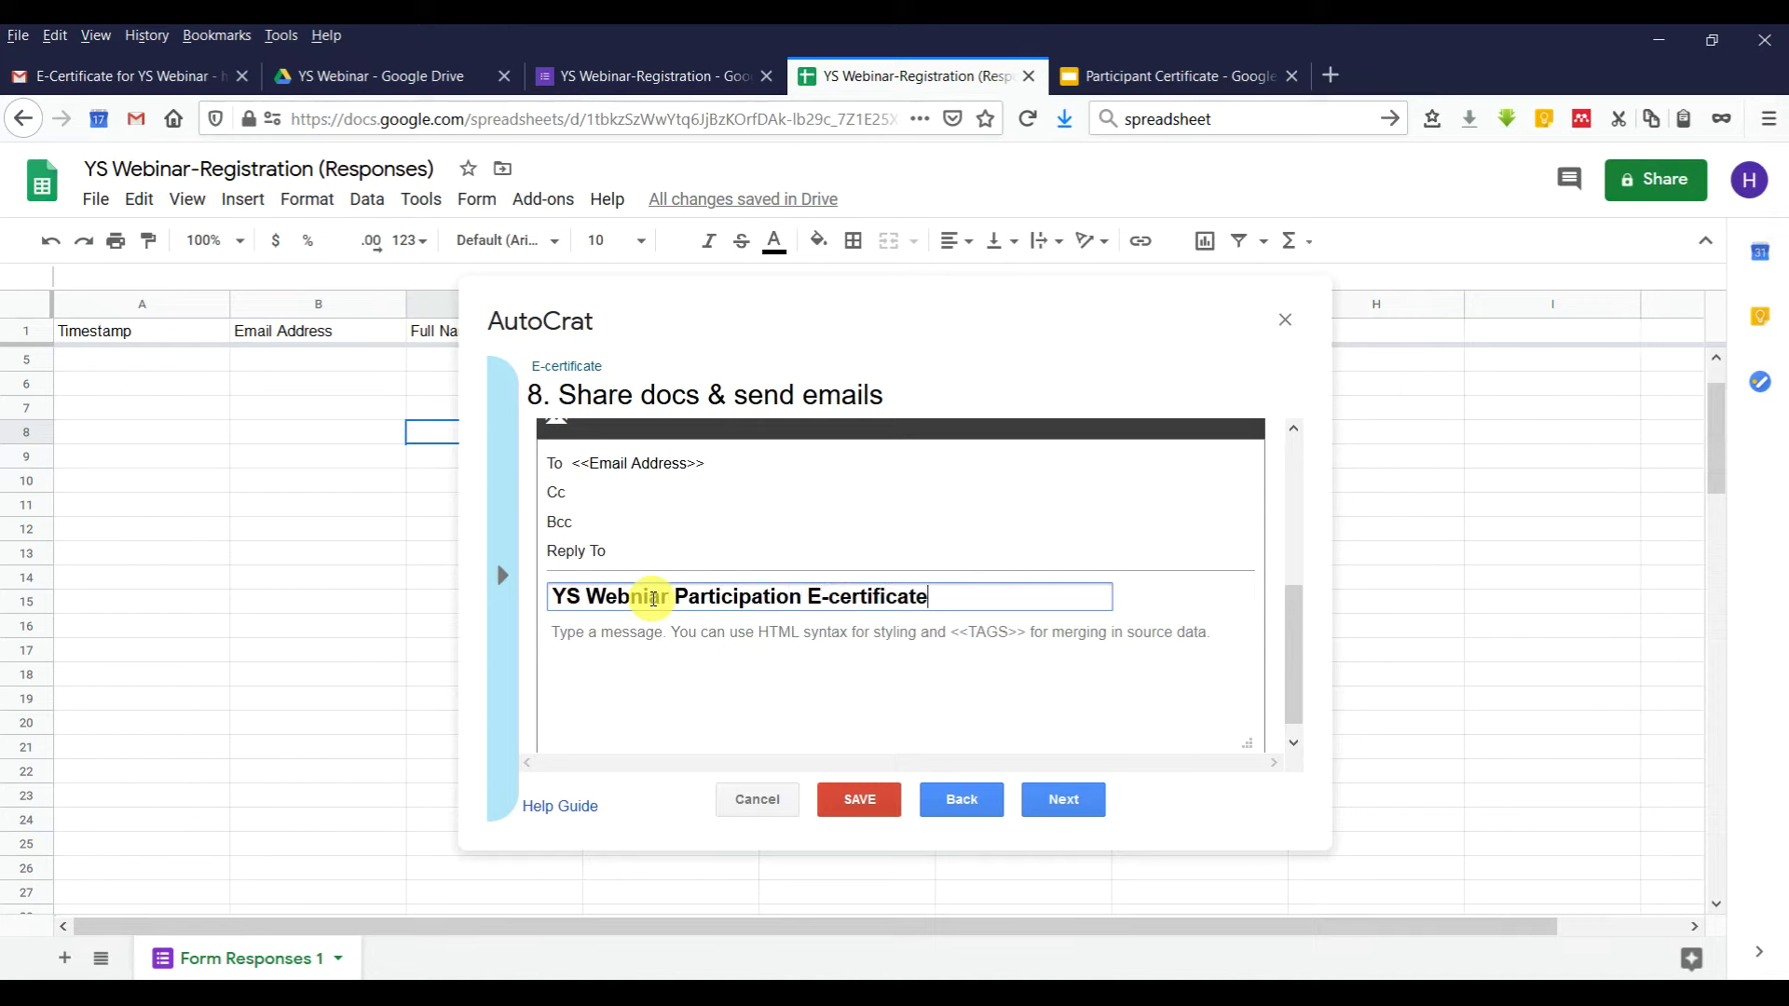
click(639, 655)
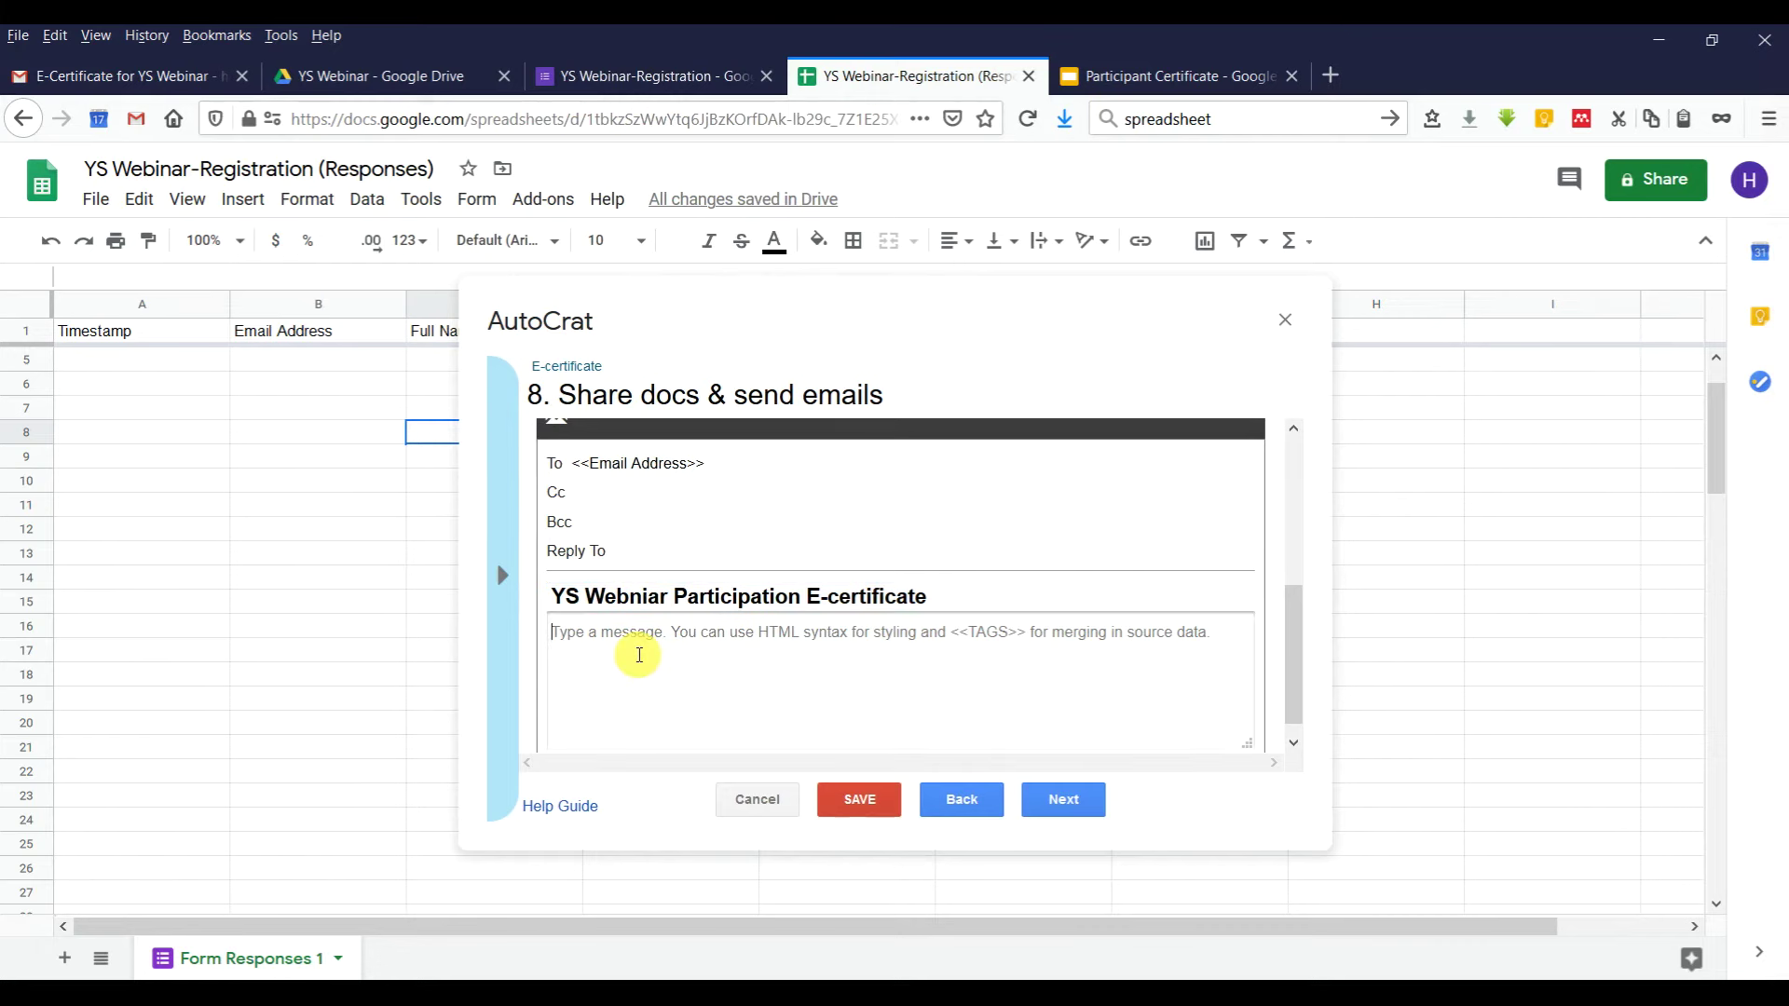
Write the body 'Dear <<Participant Name>>', a thanks for attending YS webinar, and 'Regards, Secretary'.
text(Dear <)
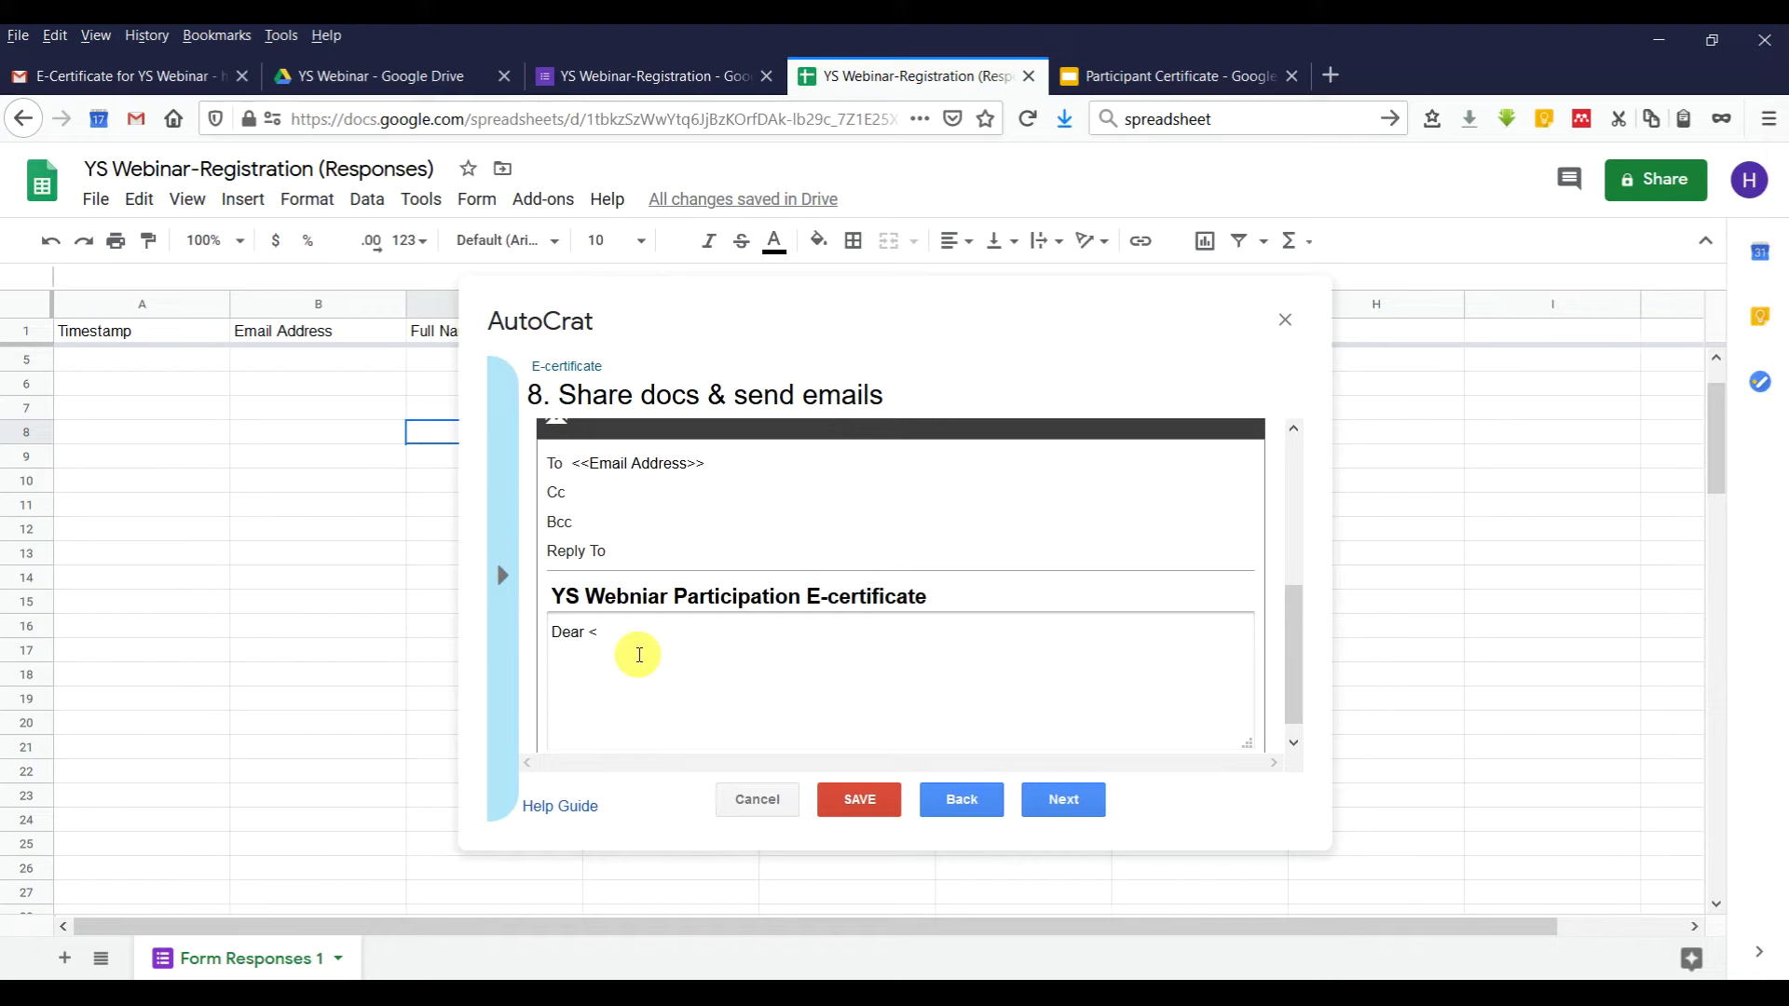
text(<Participant Name>>)
key(Return)
text(Thanks you fo)
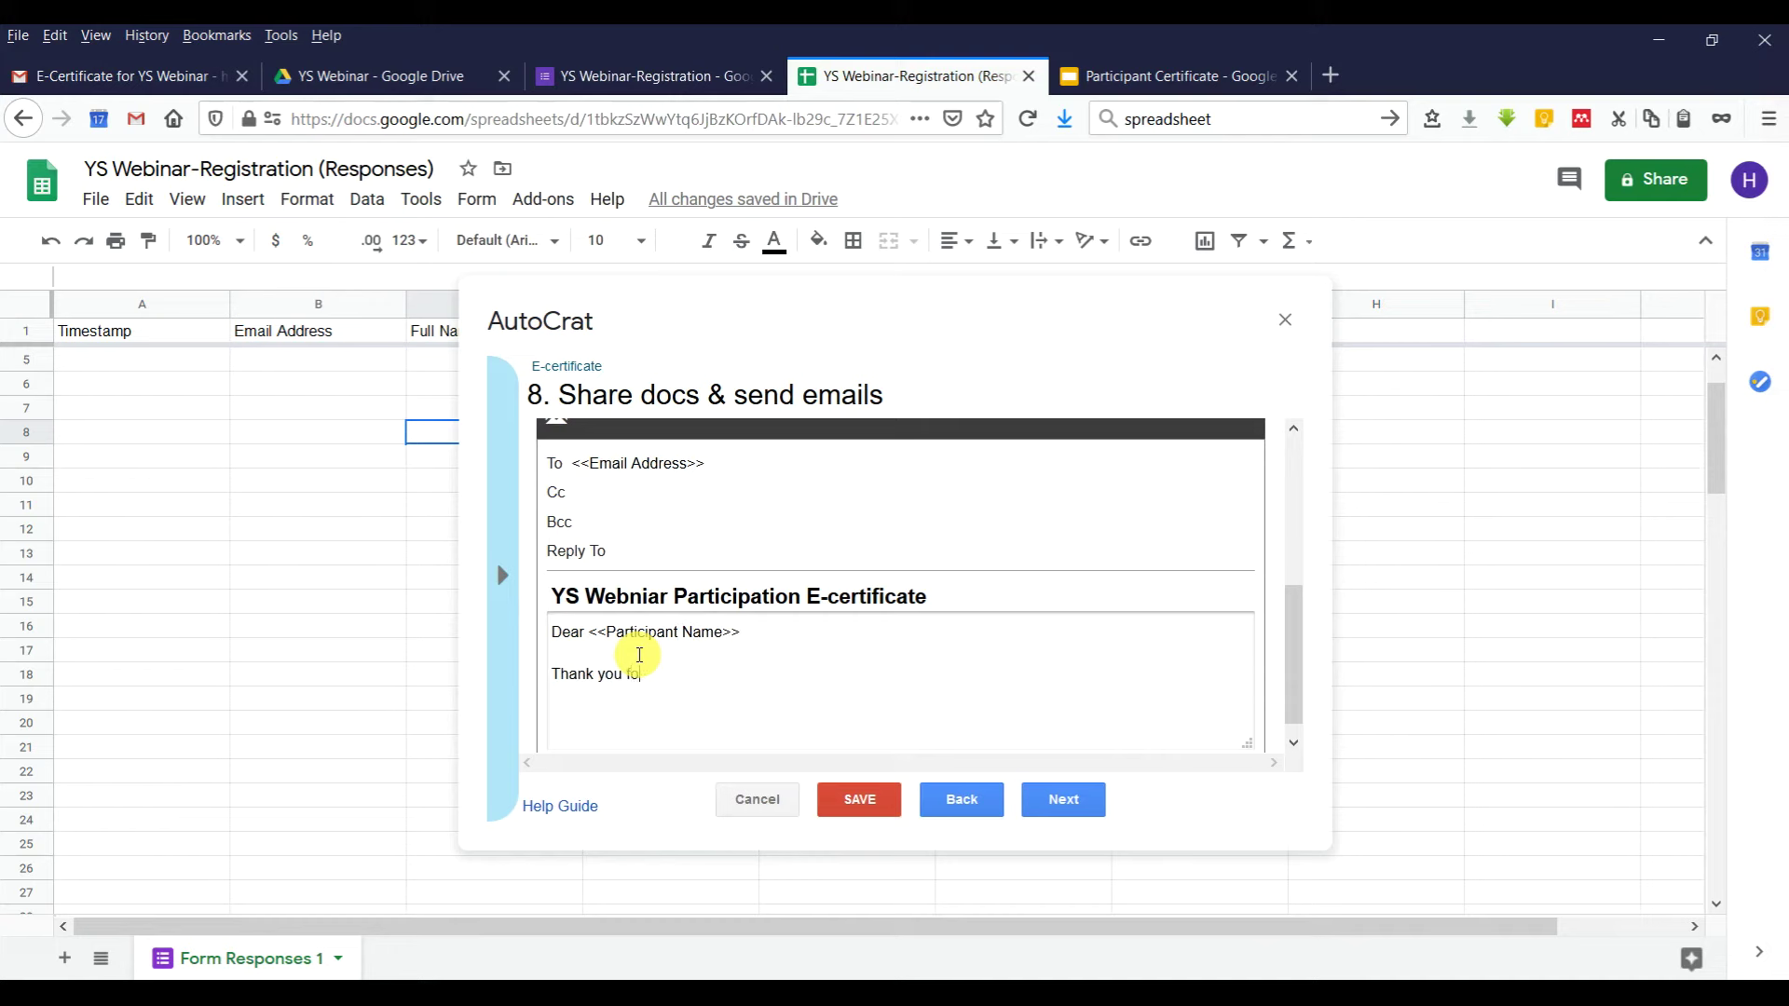
text(r Att)
key(BackSpace)
key(BackSpace)
key(BackSpace)
text(attendin)
text(g)
text( Ys webniar)
key(BackSpace)
key(BackSpace)
key(BackSpace)
text(inar)
key(Left)
key(Left)
key(Left)
key(Left)
key(Left)
key(Left)
key(Left)
key(Left)
key(BackSpace)
text(SRegards)
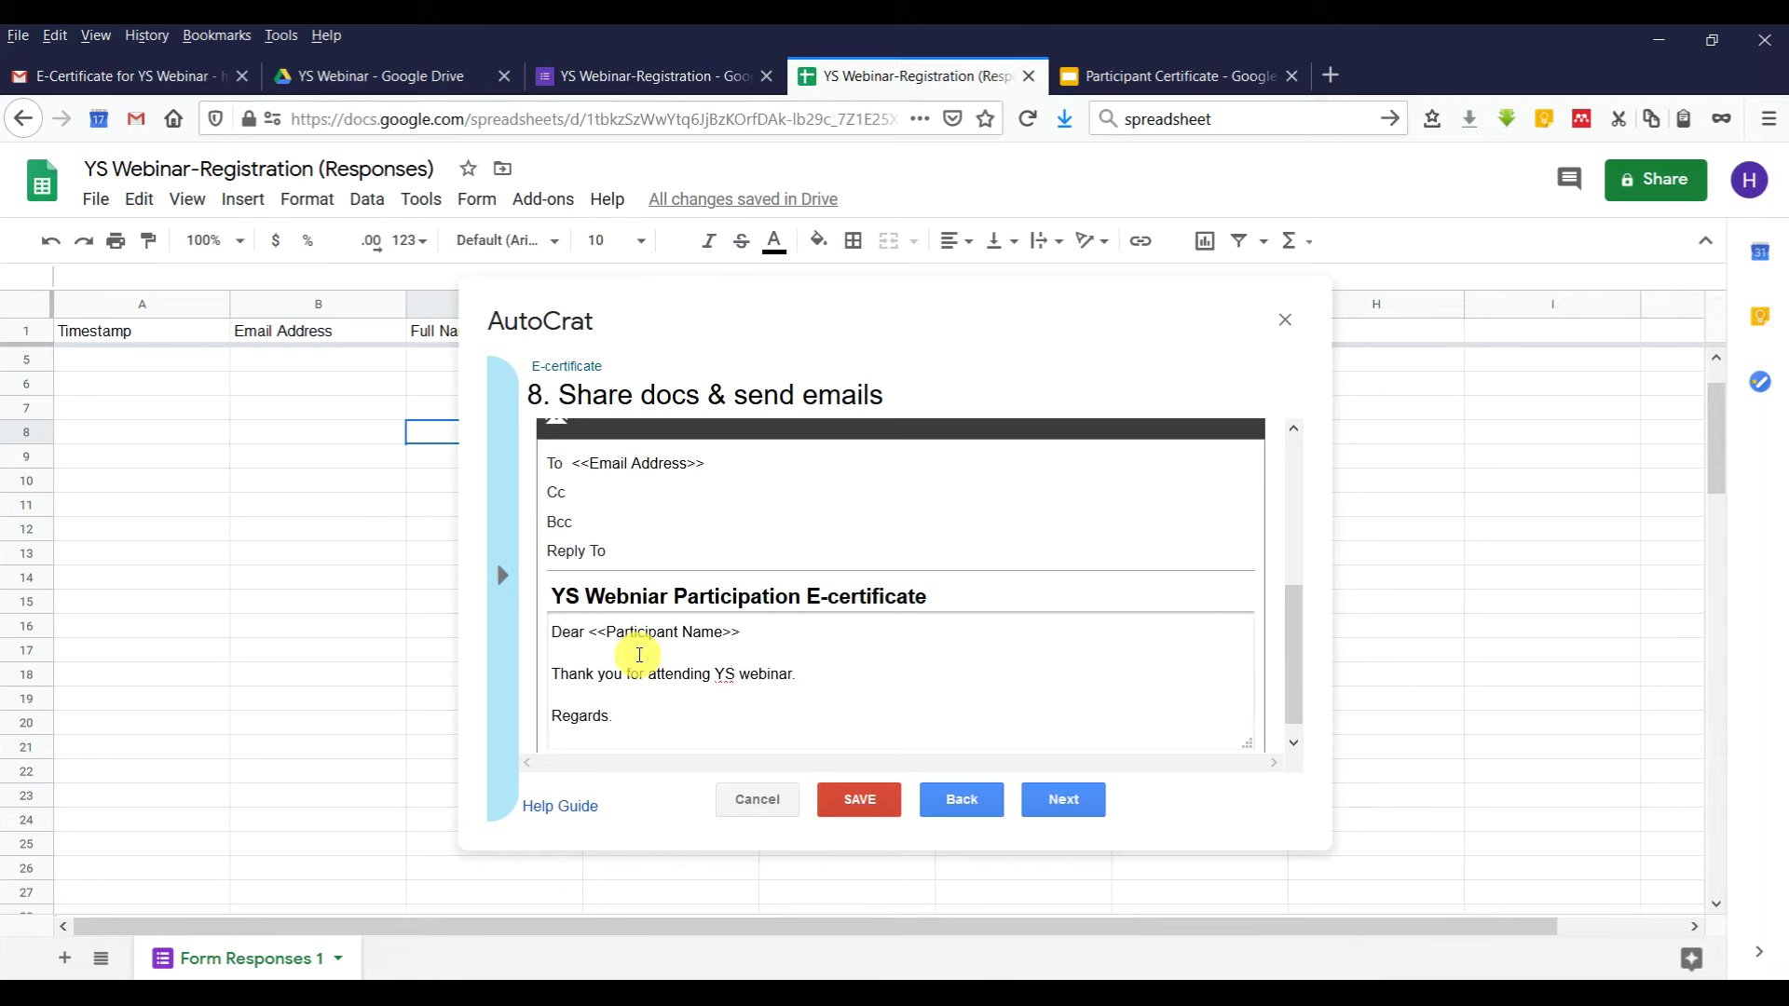
text(,)
key(Return)
text(Secretary)
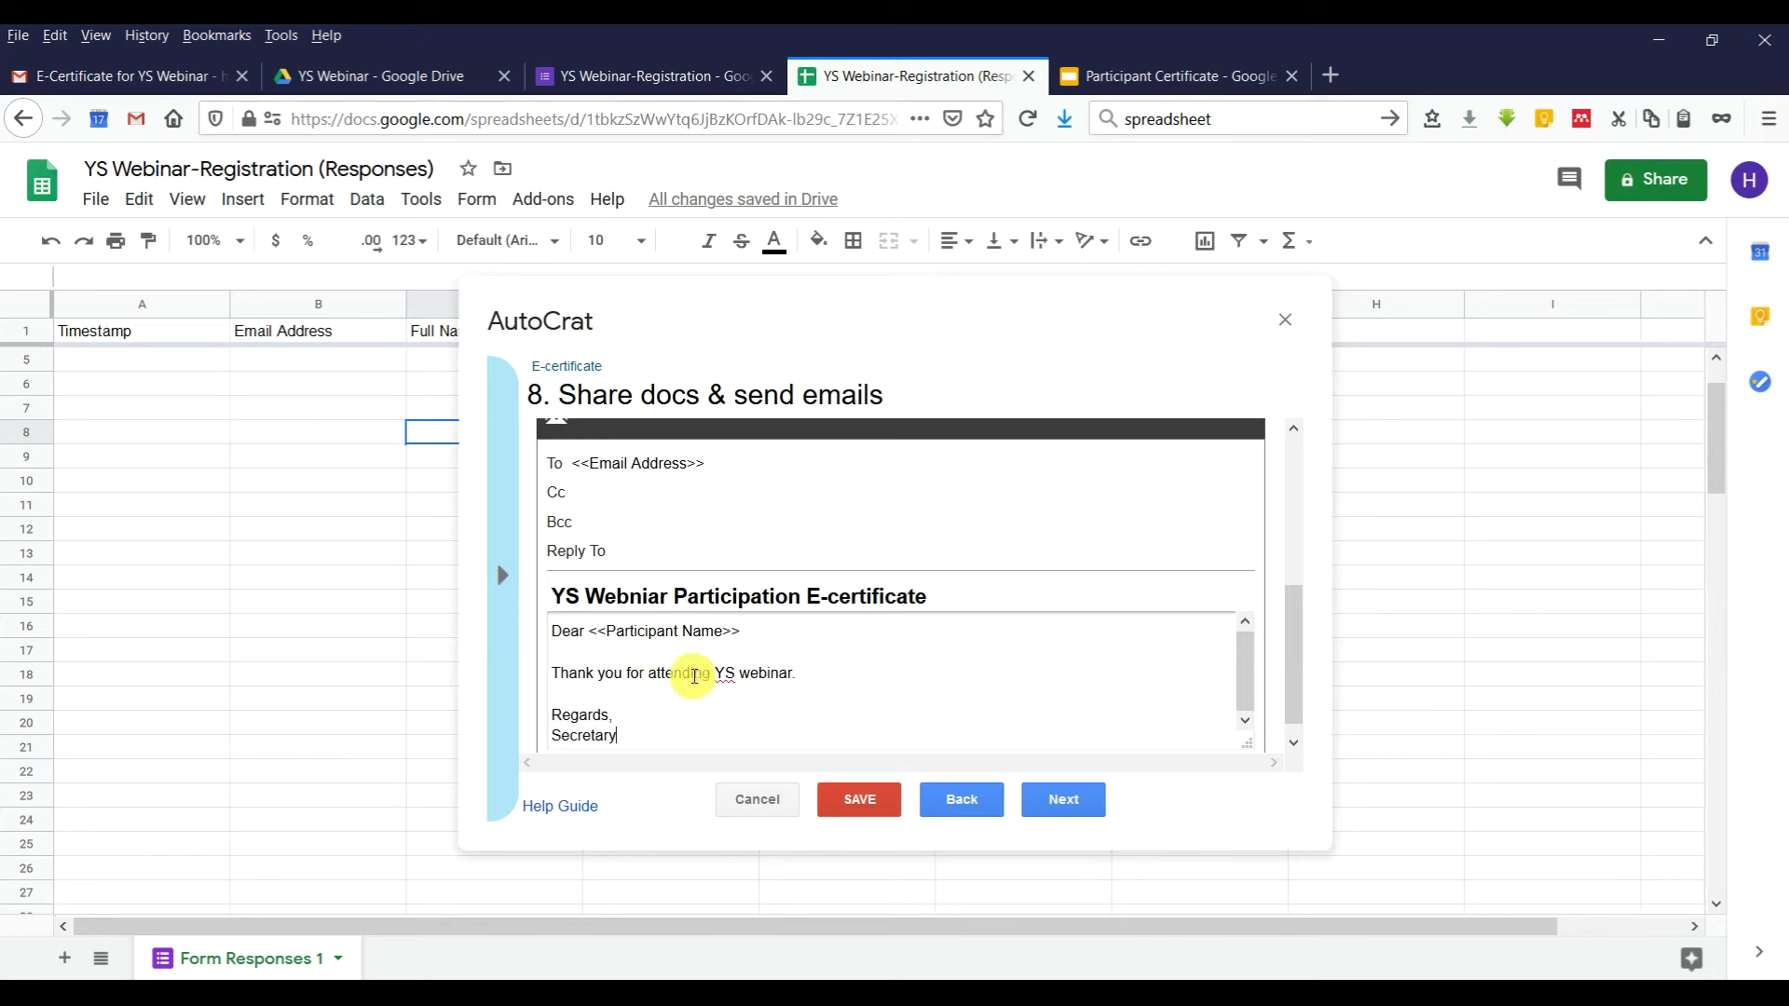
Correct 'Webniar' in the subject and replace the greeting placeholder with <<Full Name (in Certificate)>>.
click(640, 597)
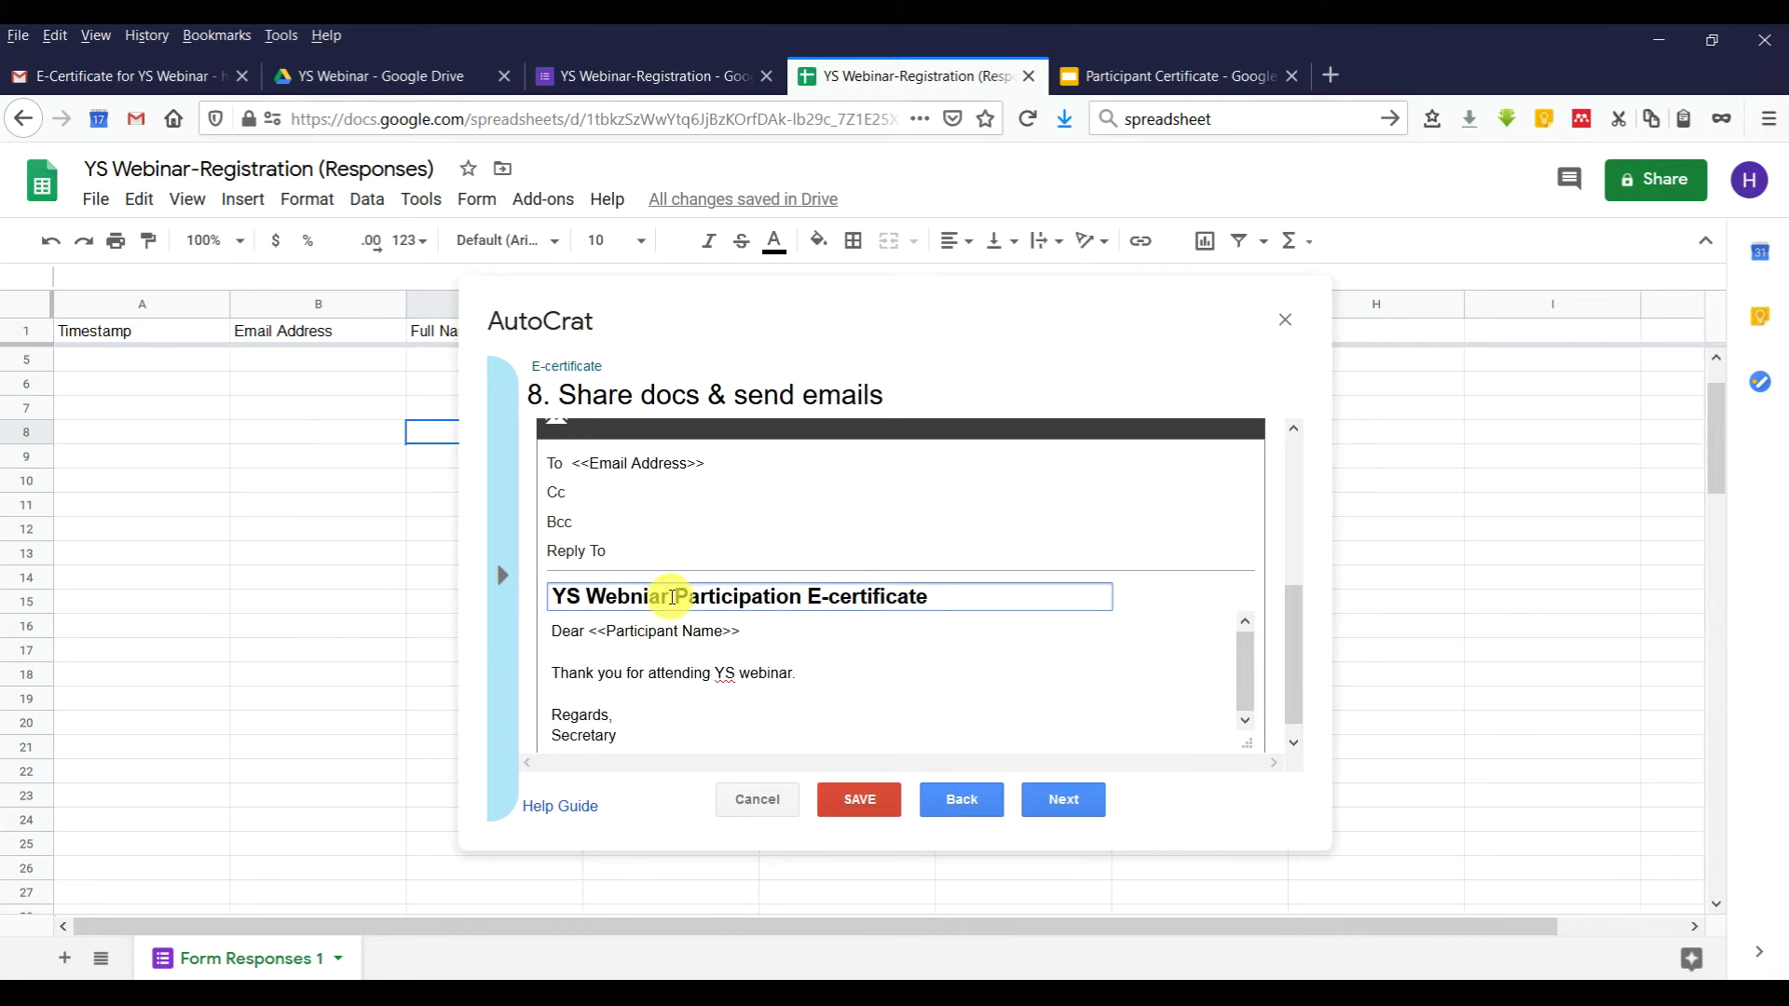
key(BackSpace)
key(BackSpace)
text(inaar)
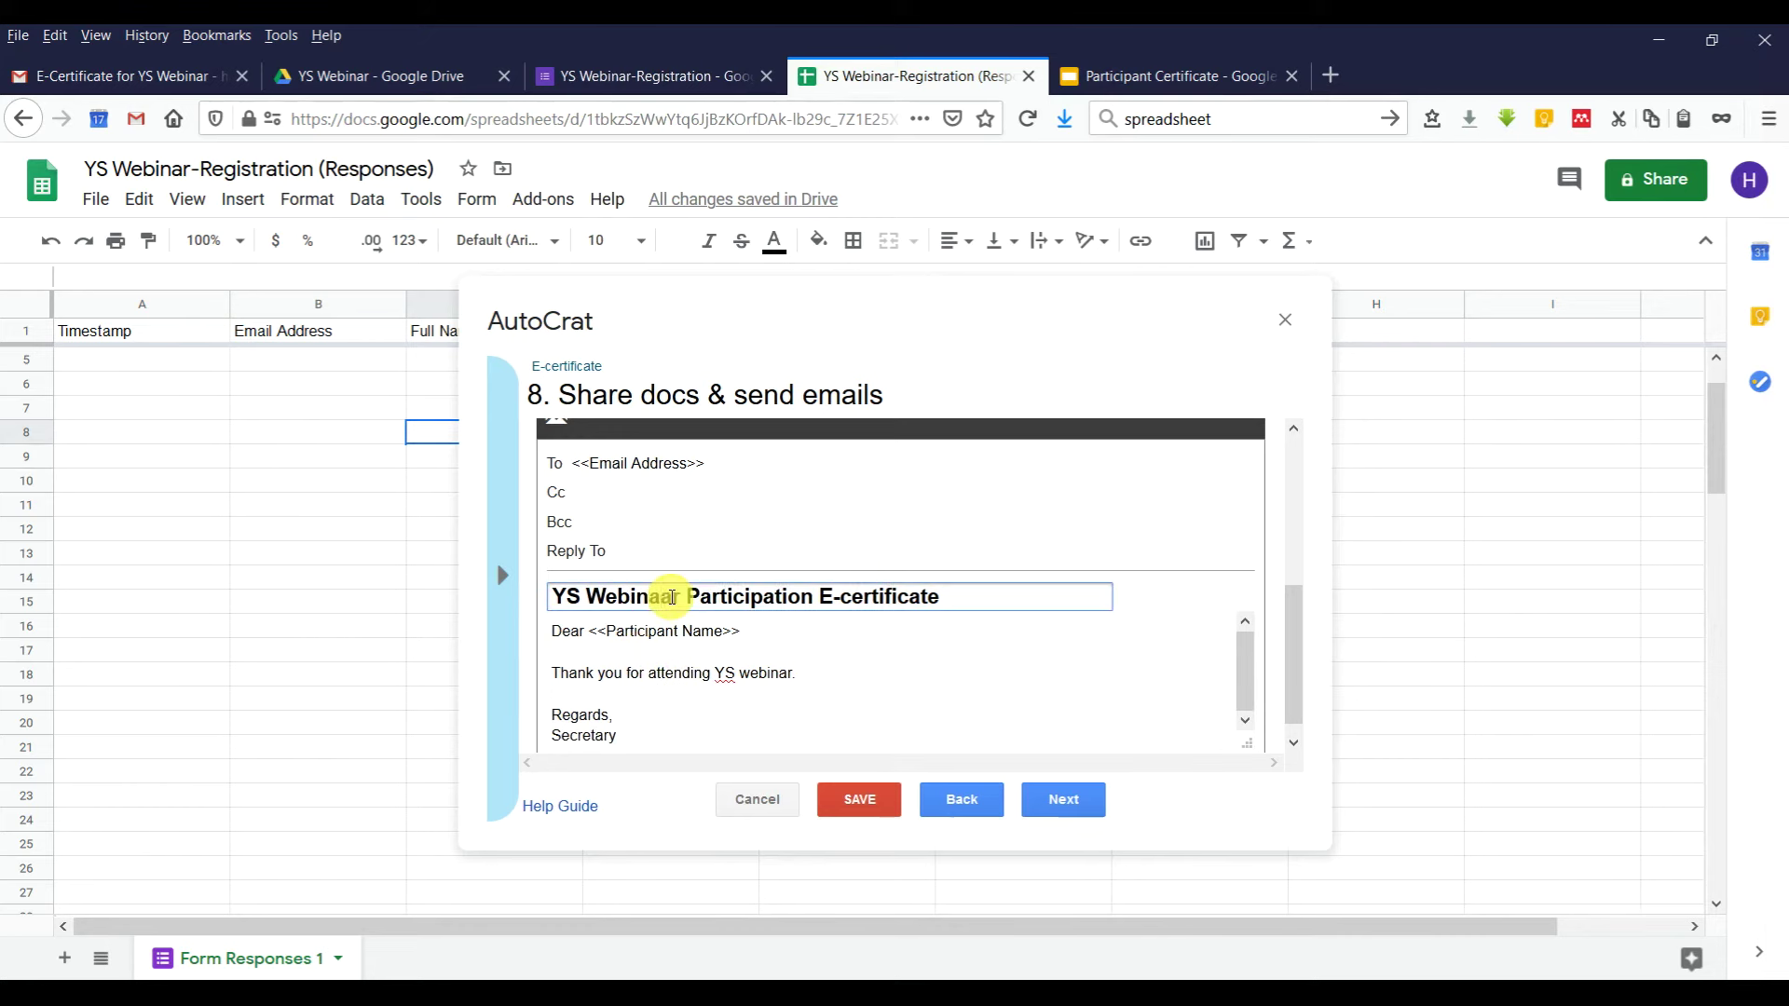
key(BackSpace)
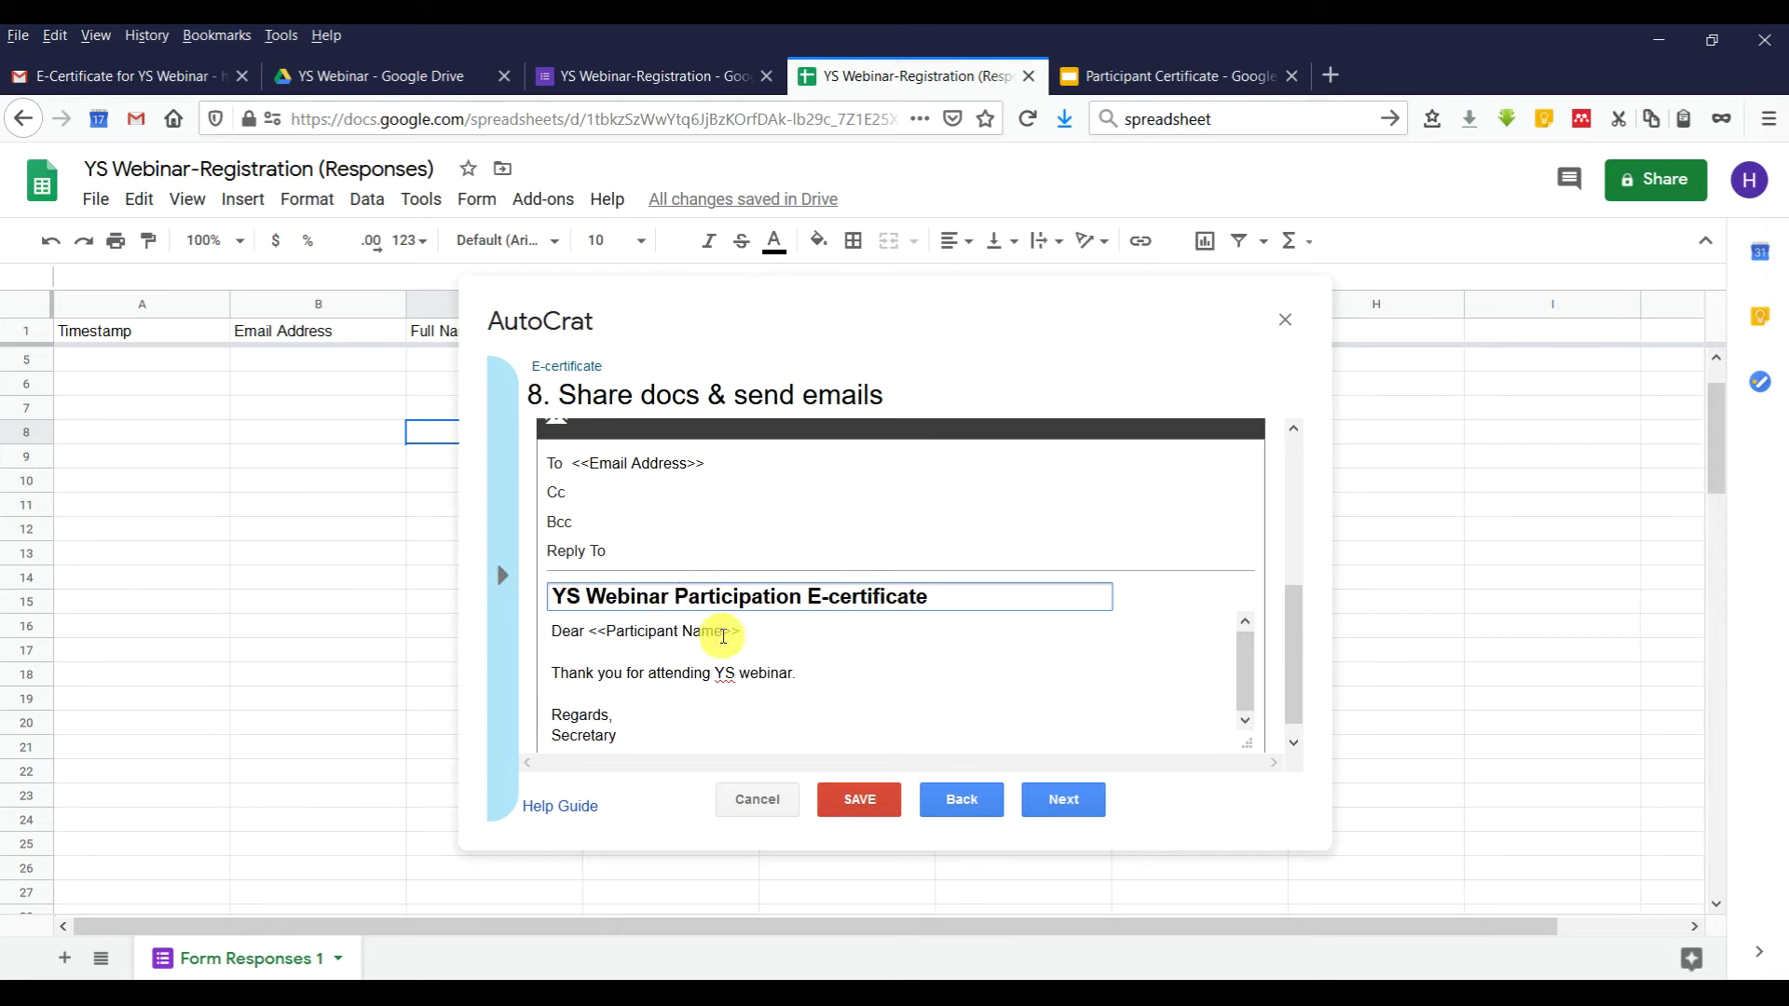
drag(723, 635, 607, 631)
text(Full Name (in Certificate))
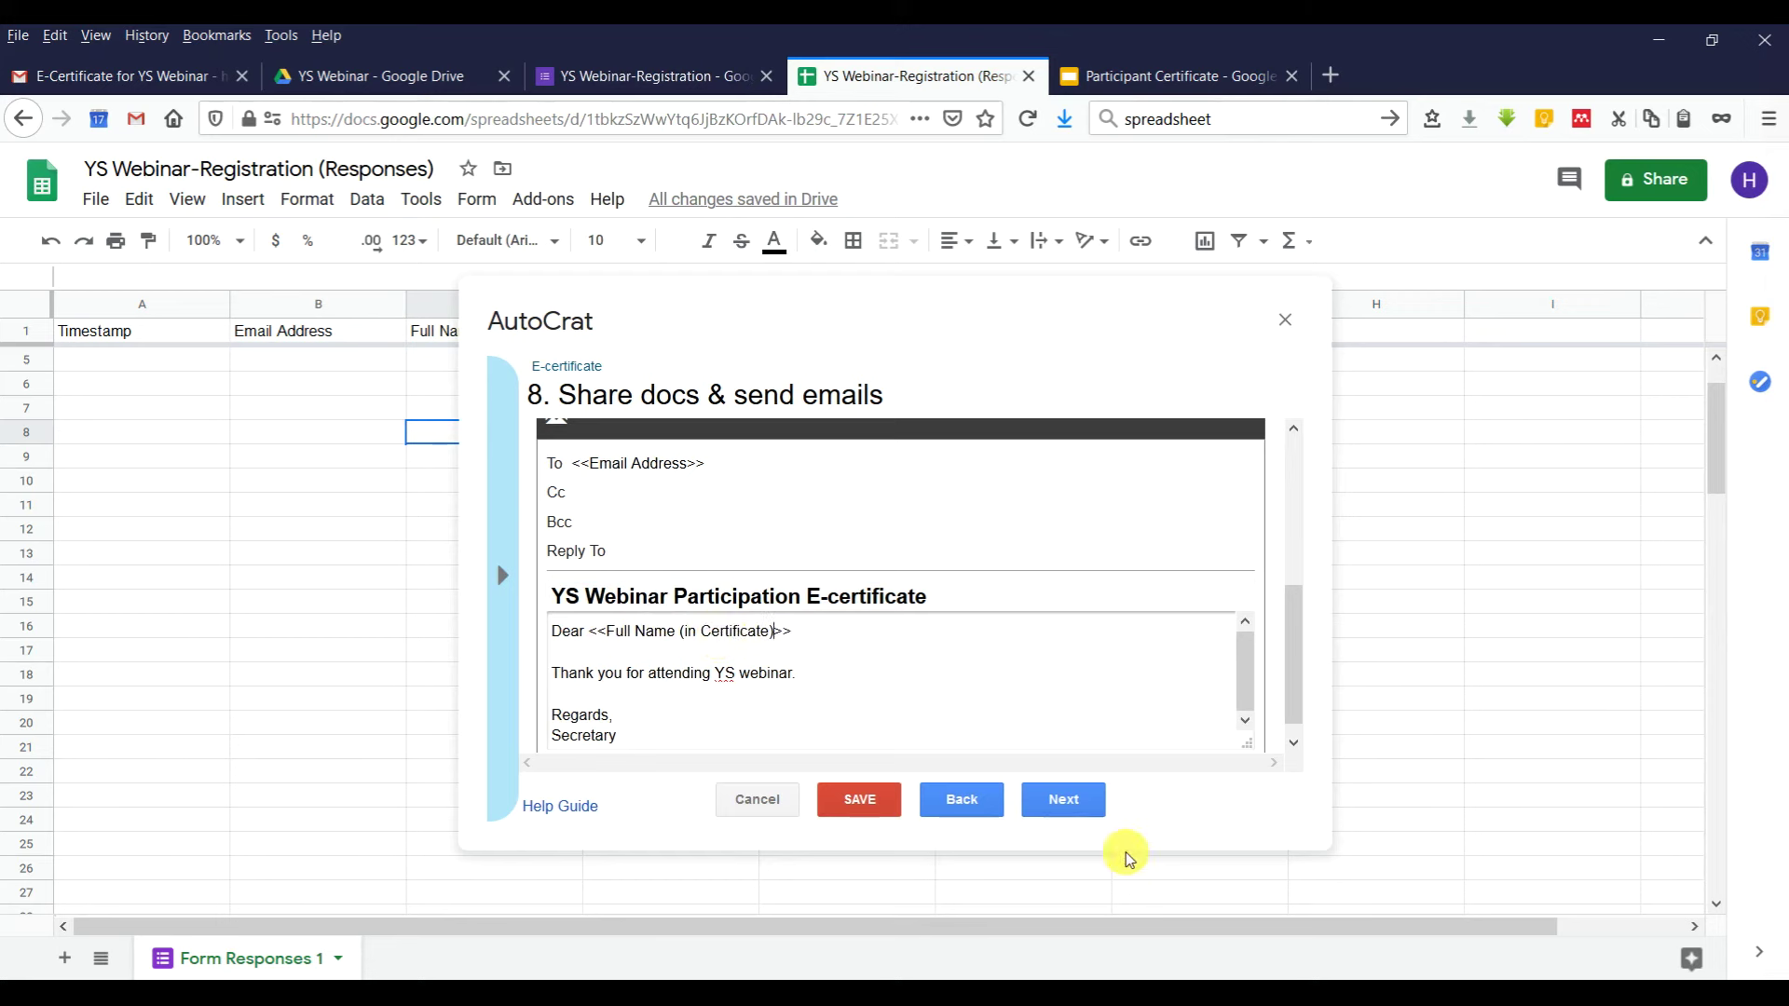
click(1071, 807)
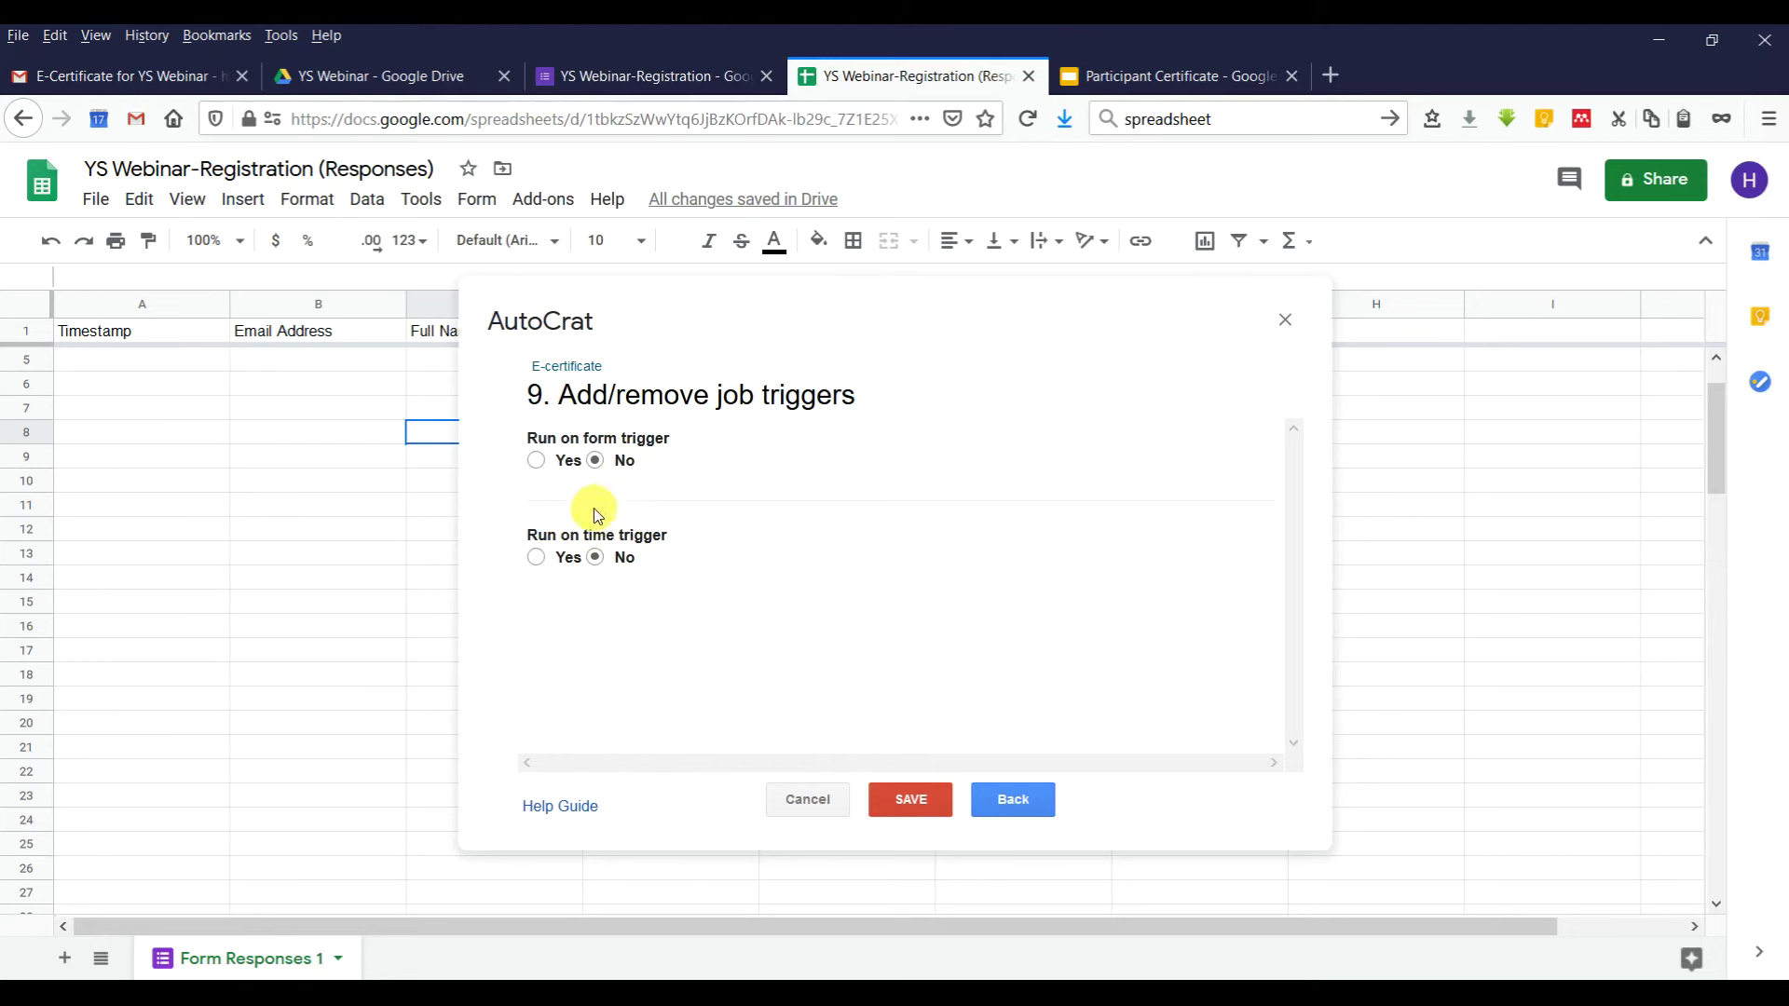
Save the E-certificate job and run it from Autocrat's Existing Jobs list.
click(902, 802)
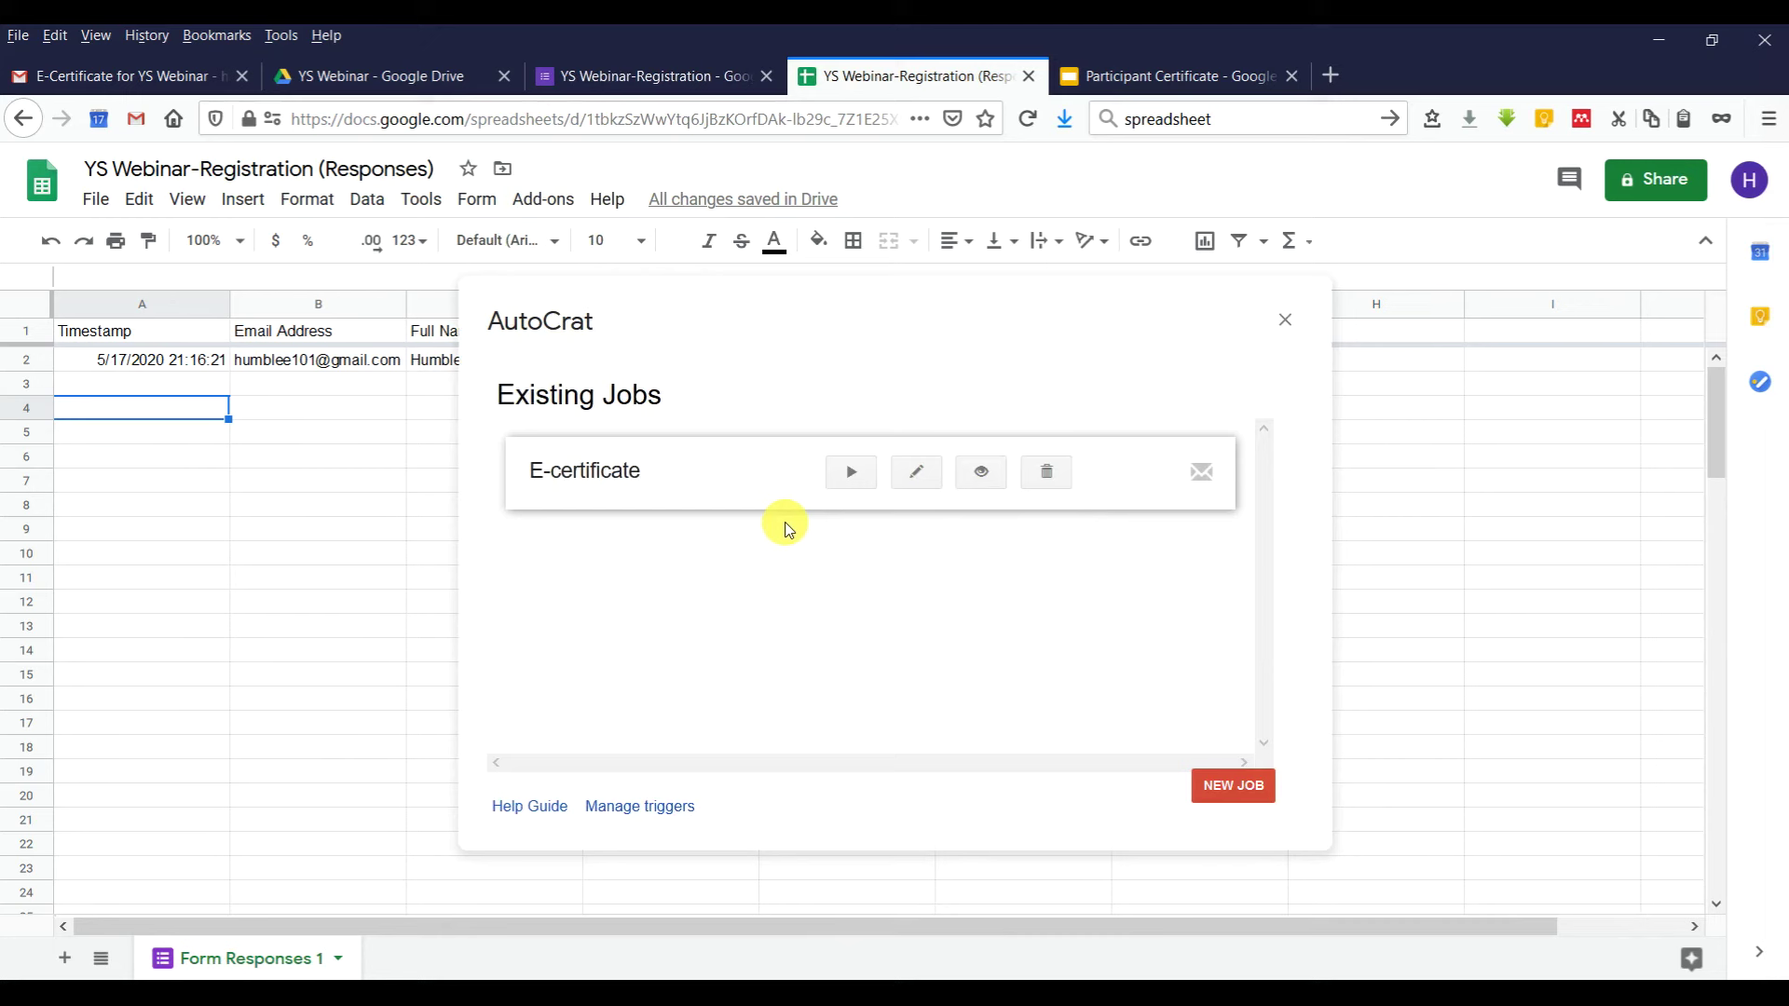
click(847, 475)
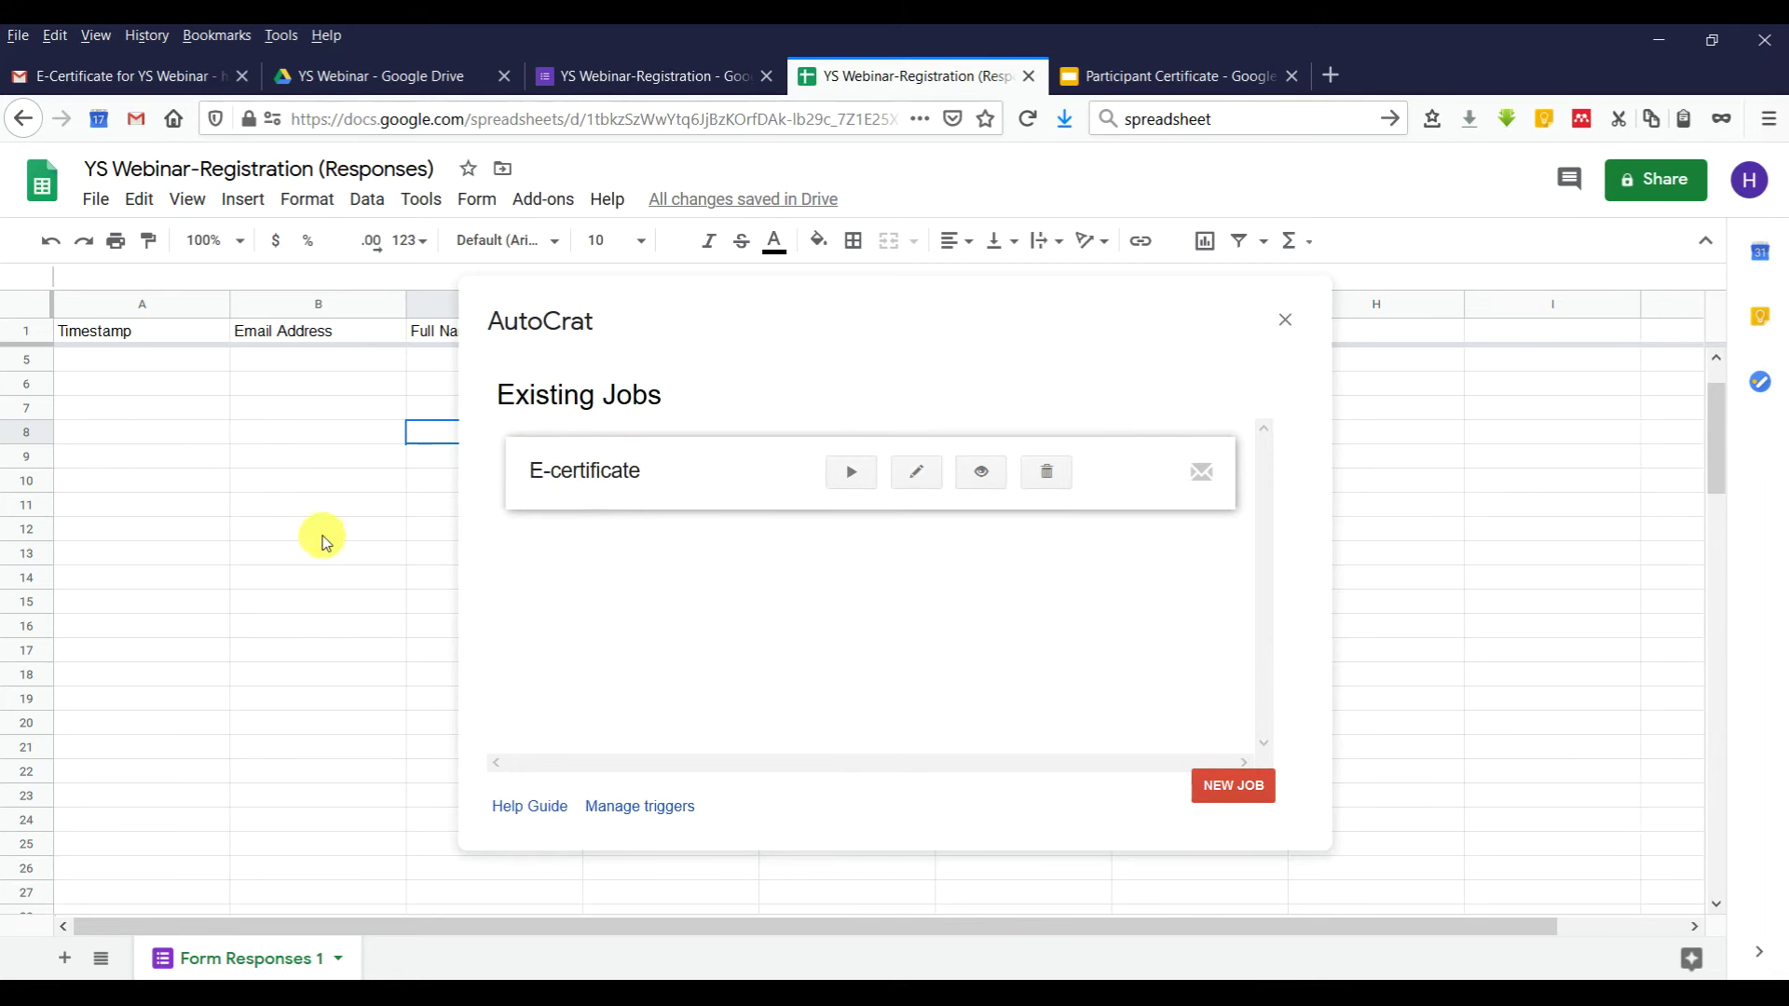
click(222, 530)
scroll(245, 552, up, 1)
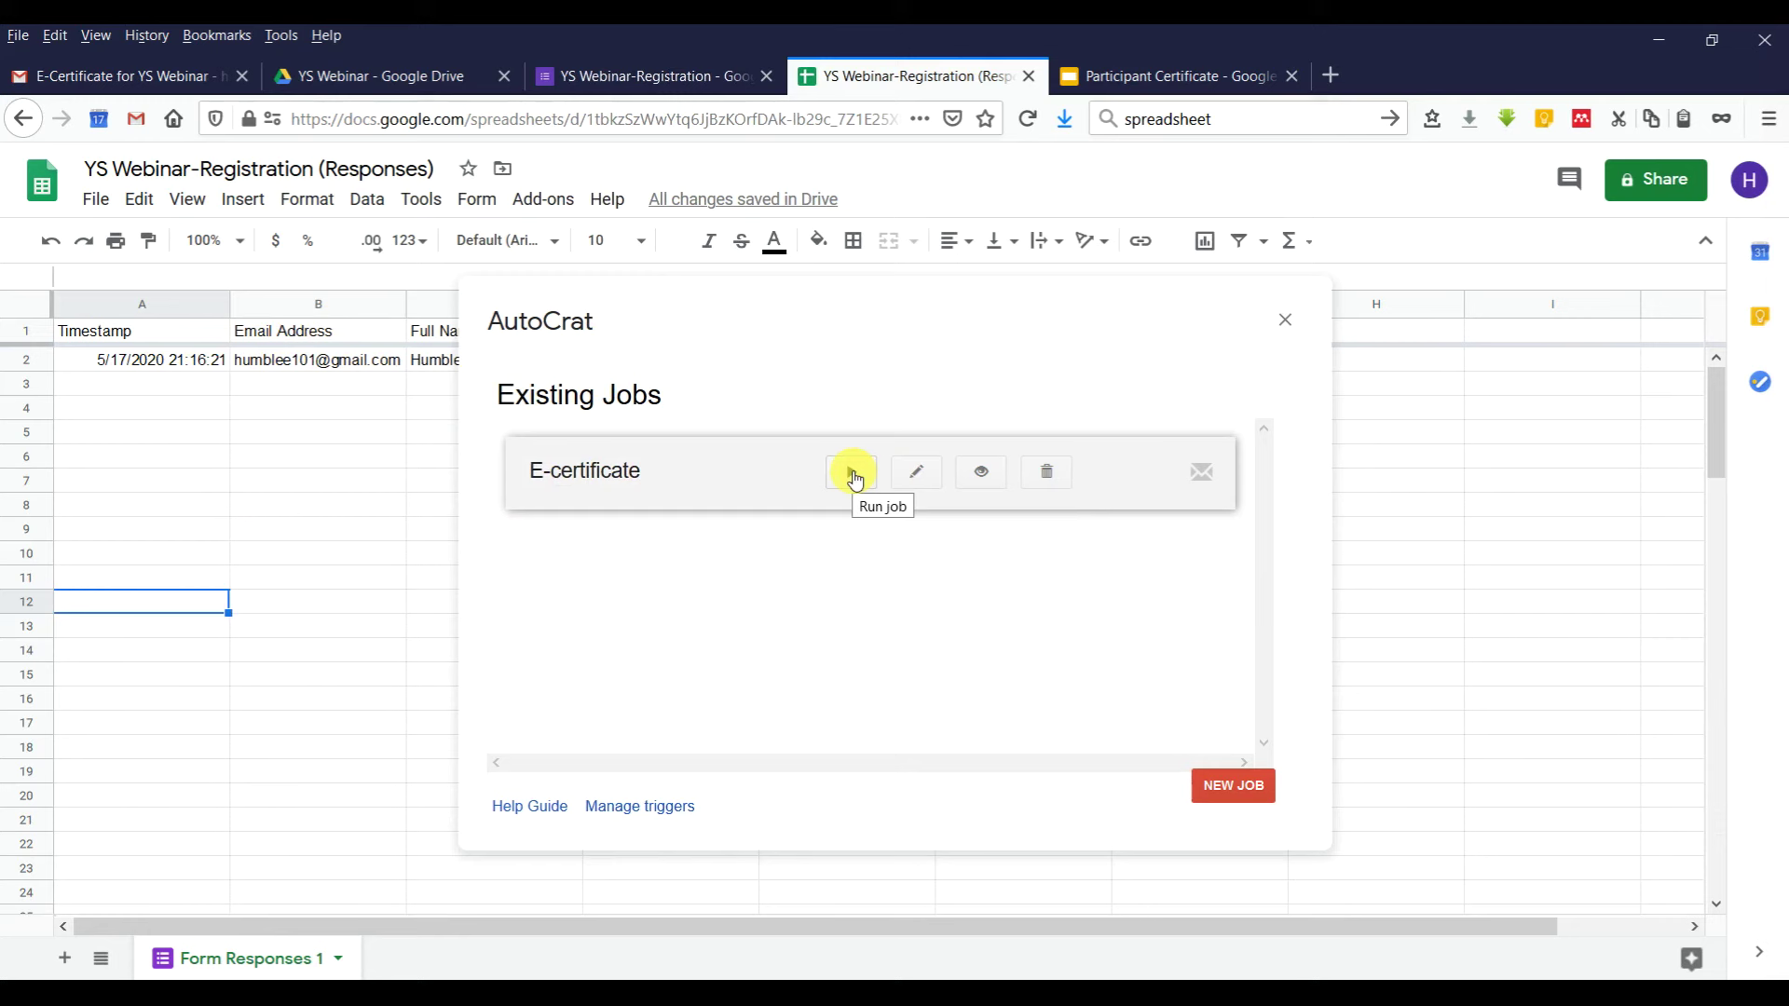
Close Autocrat and relaunch it from Add-ons, where the E-certificate job runs on 1 row.
click(1286, 326)
scroll(499, 521, down, 2)
scroll(500, 521, up, 2)
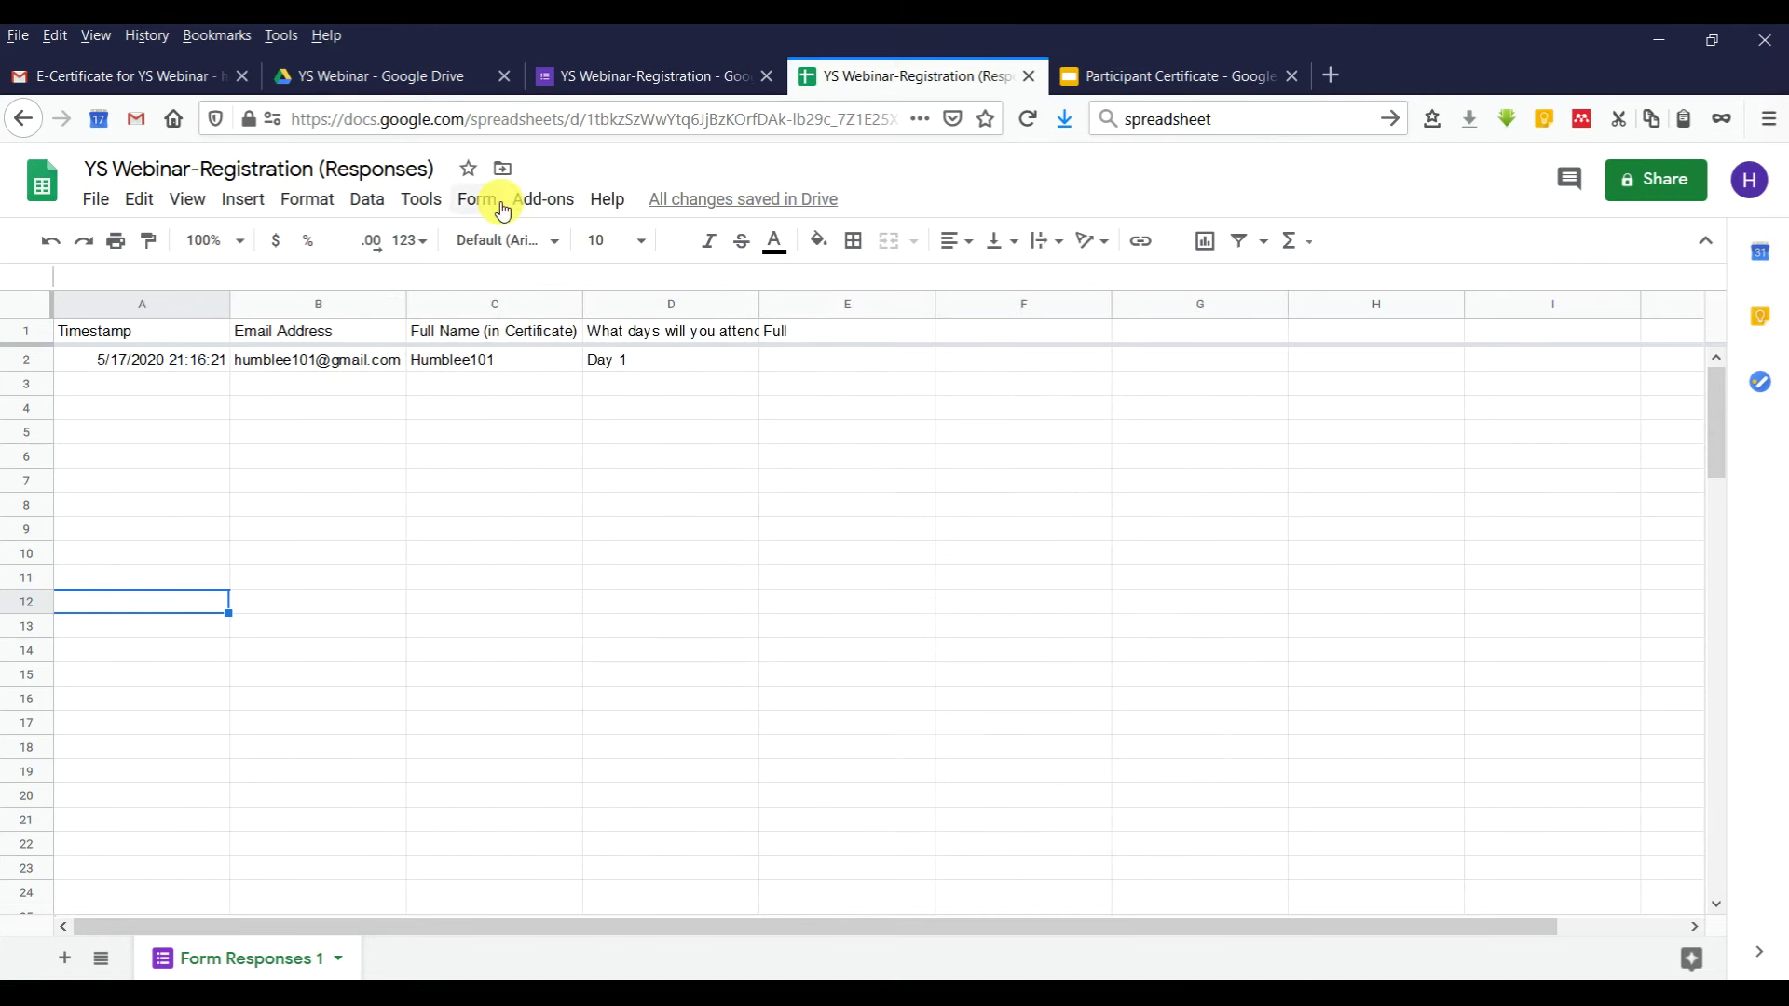
click(543, 198)
mouse_move(627, 300)
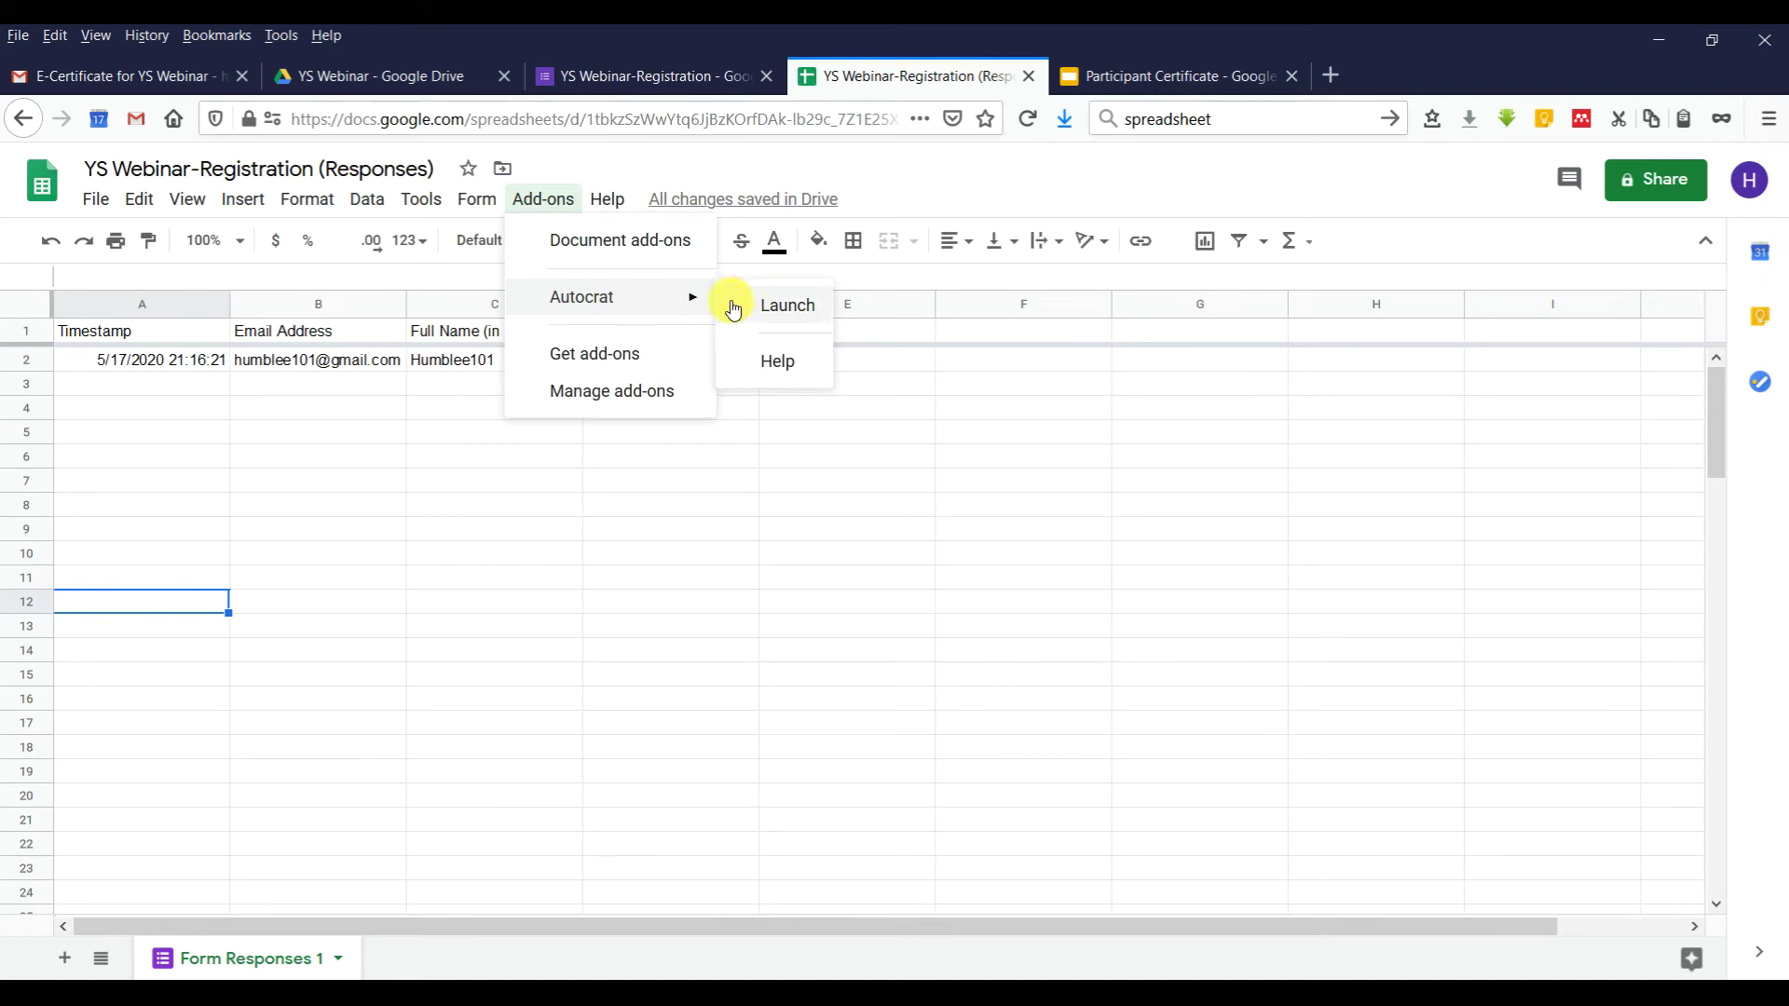
click(215, 410)
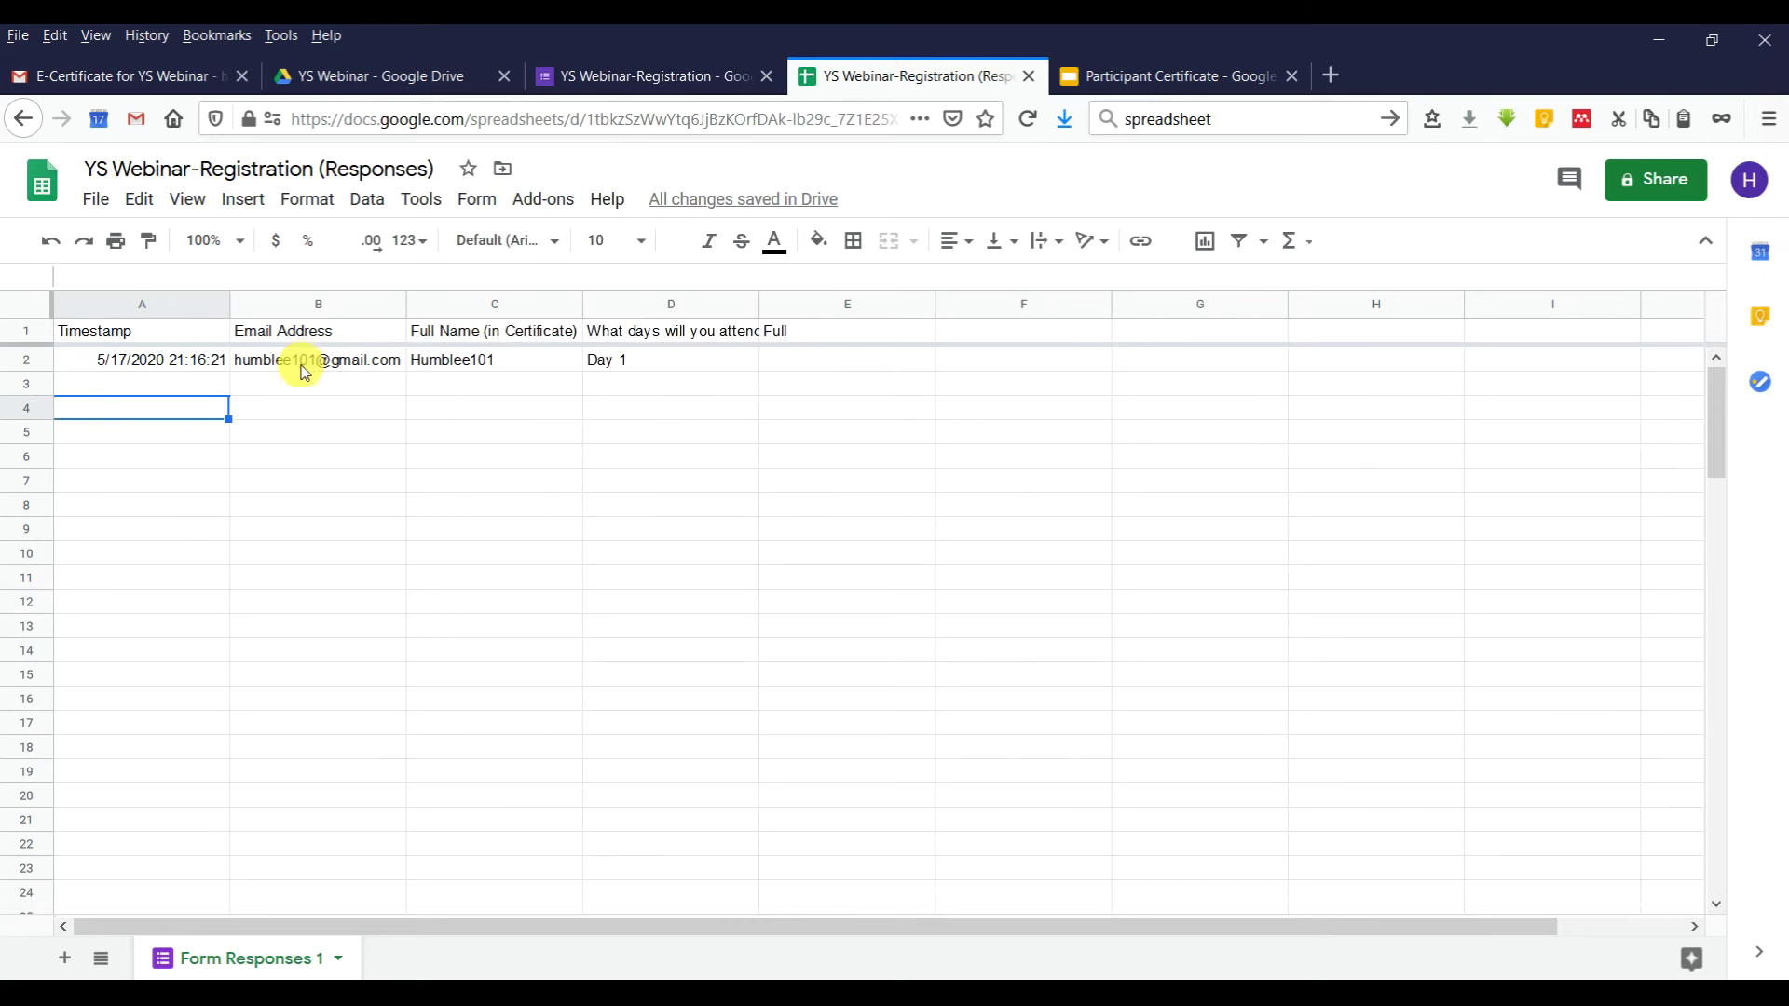
click(551, 209)
mouse_move(671, 296)
click(743, 300)
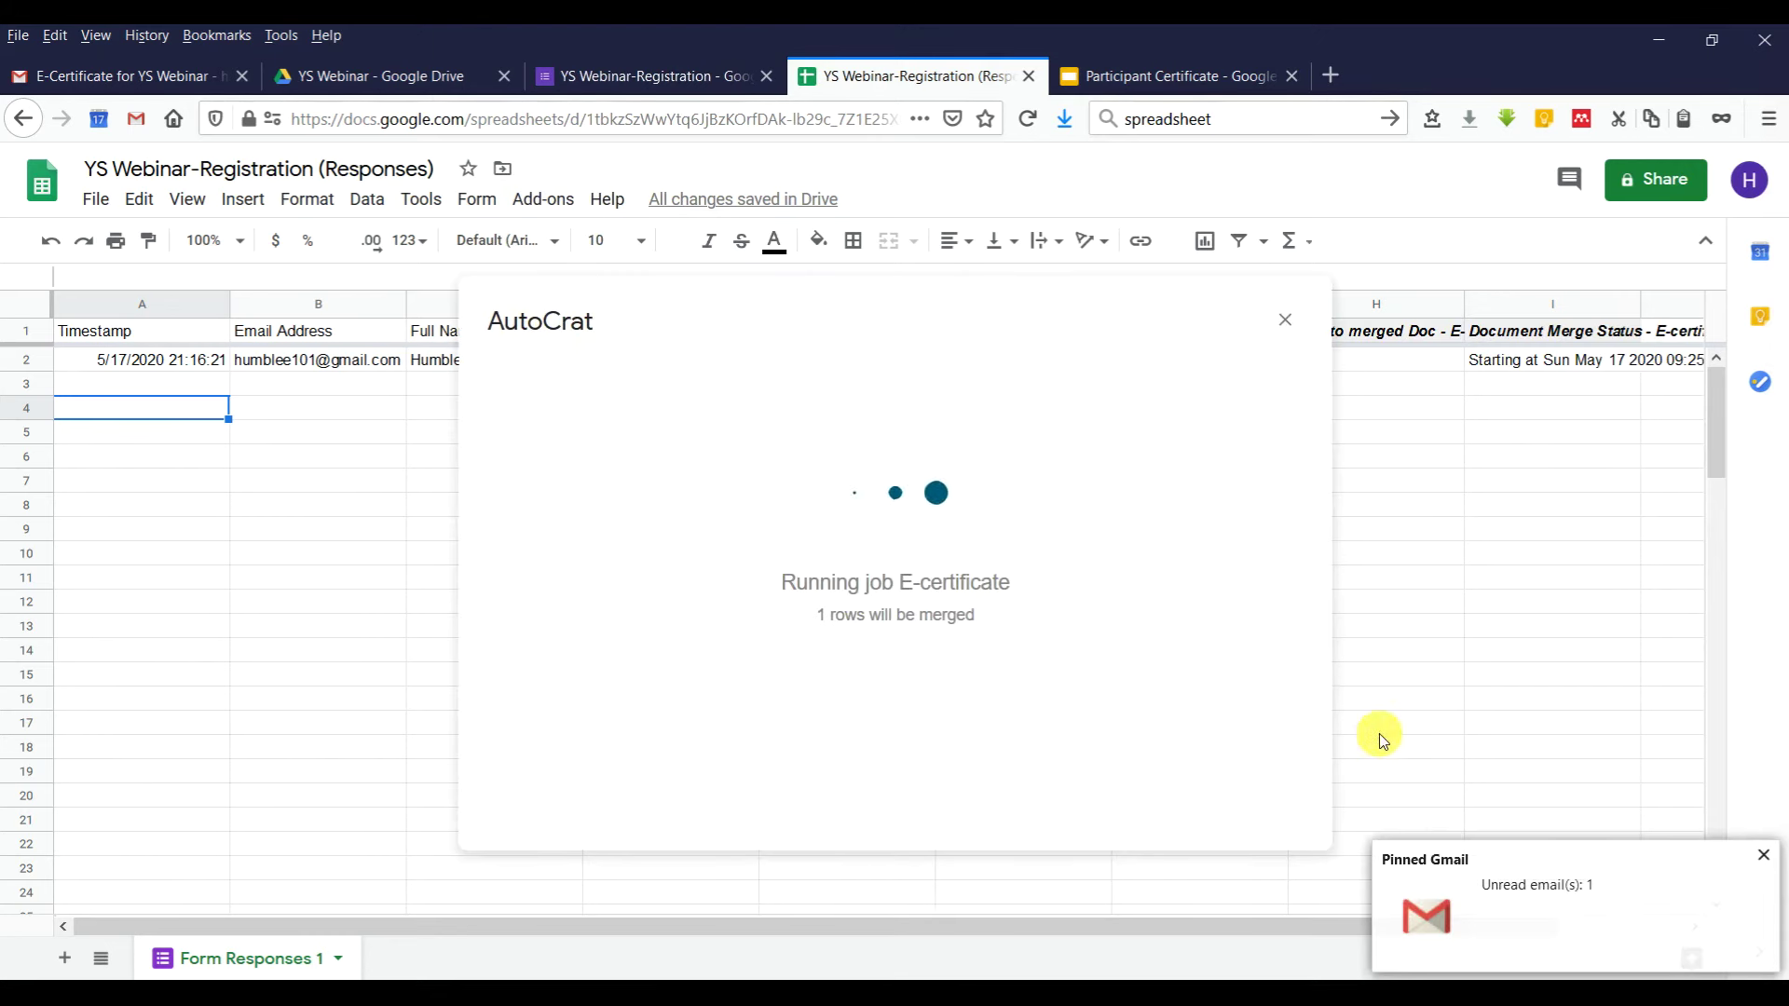
Open the new 'YS Webinar Participation E-certificate' email in Gmail and check the merged name.
click(161, 78)
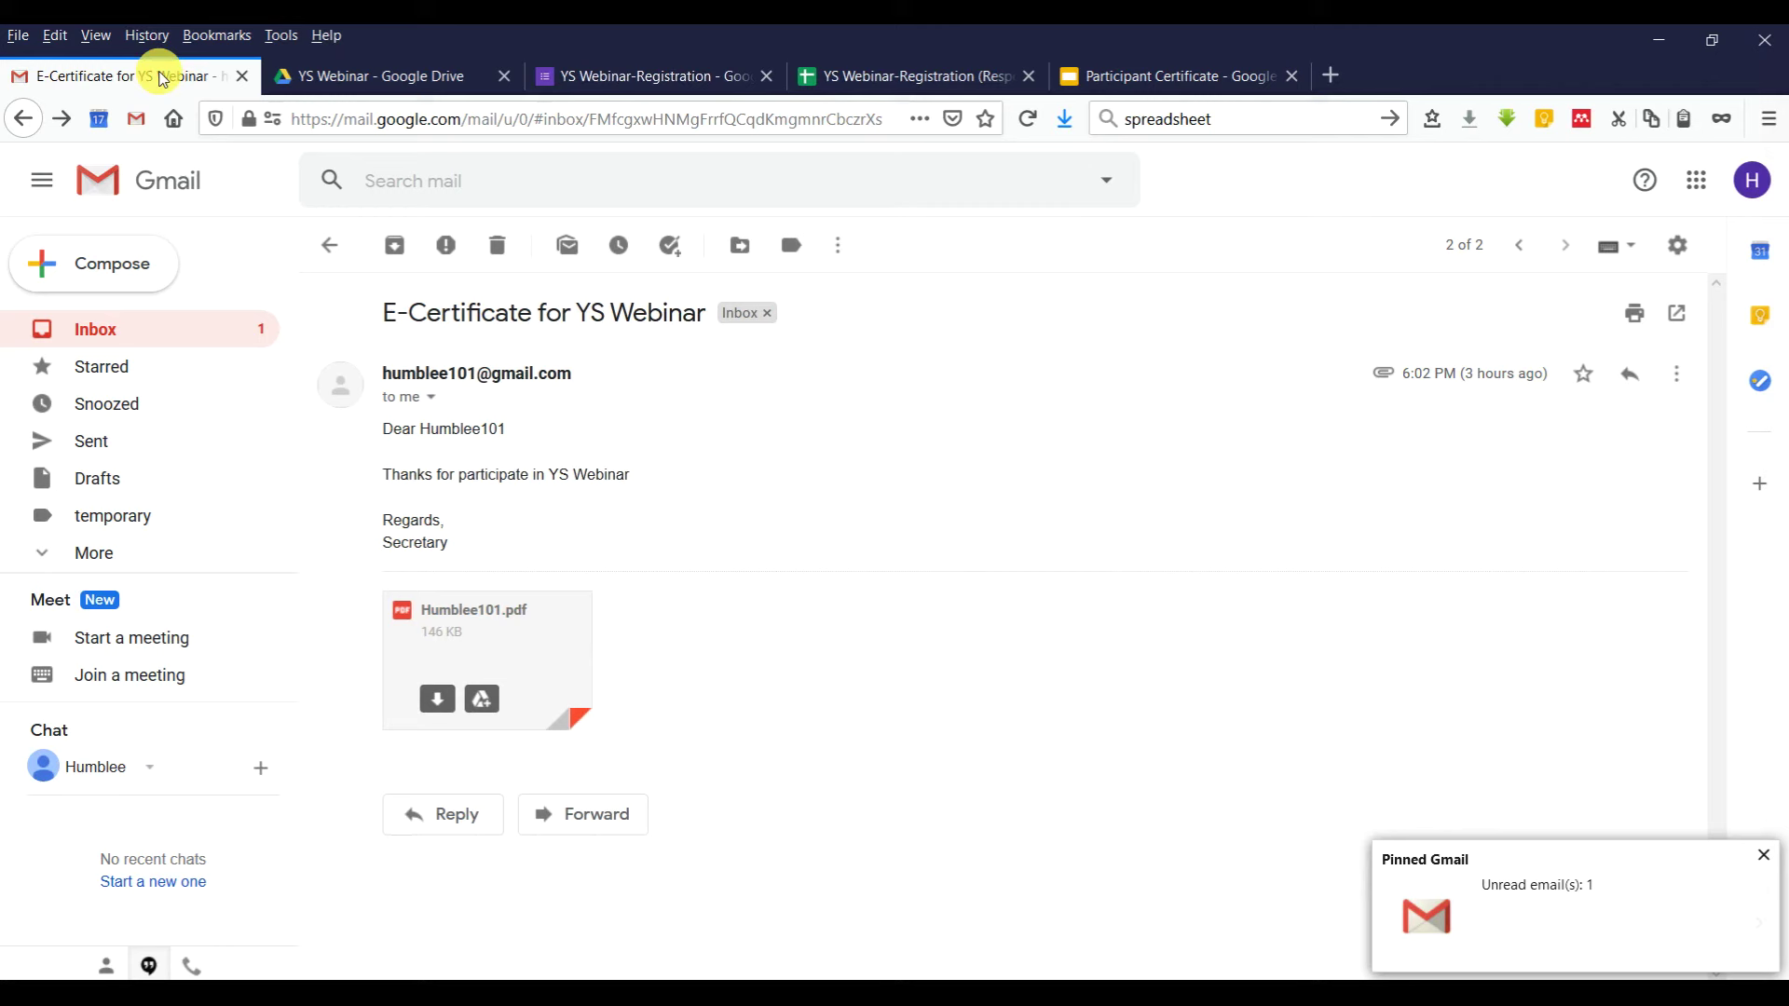
click(201, 331)
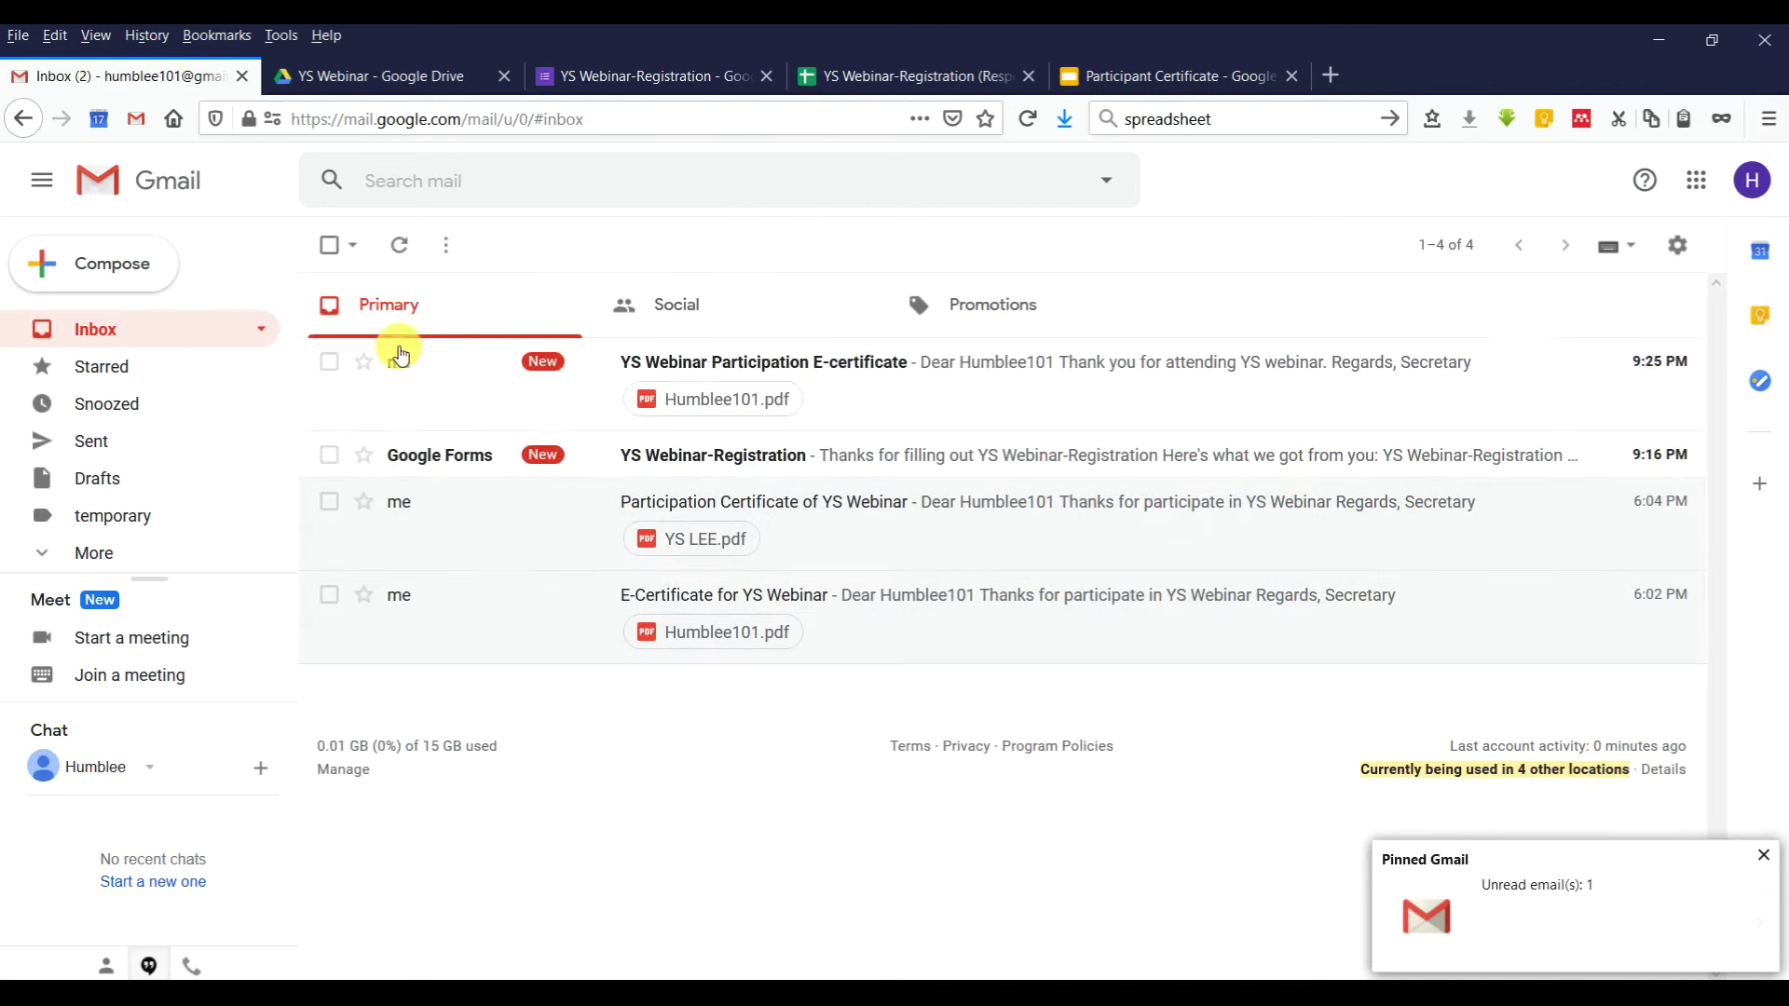
click(884, 383)
click(884, 384)
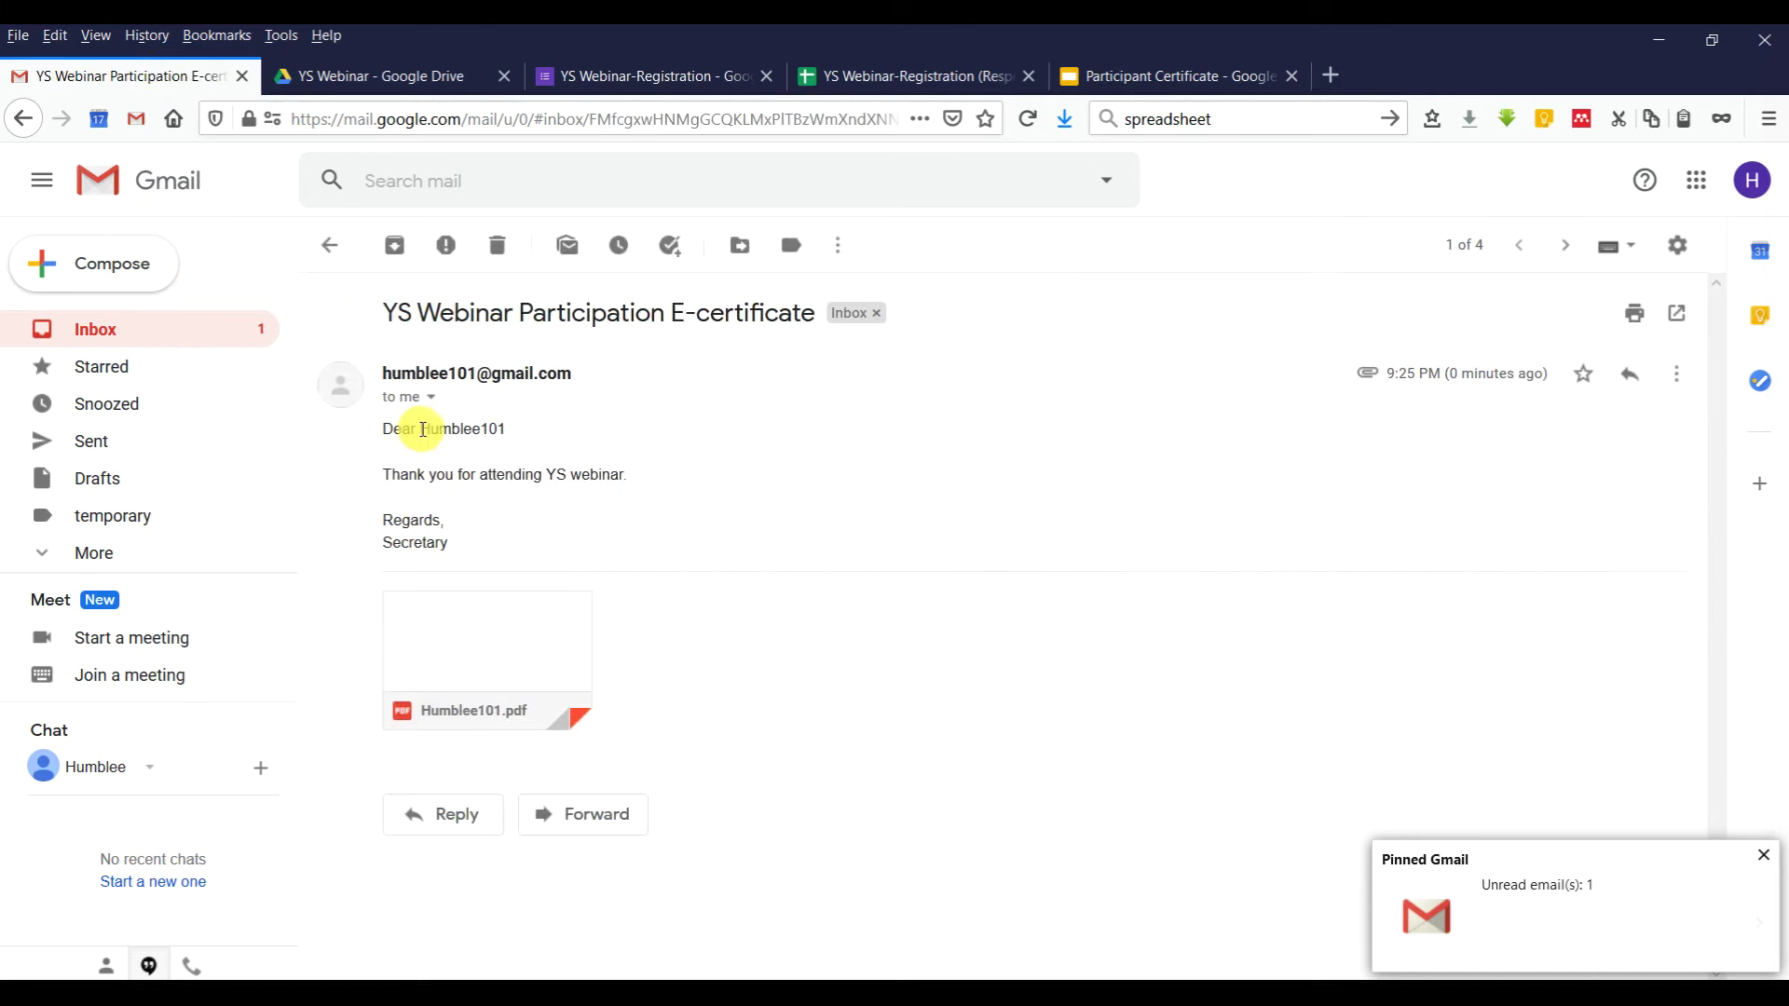
drag(420, 430, 530, 436)
Close Autocrat in the spreadsheet, then return to the email and preview its certificate PDF attachment.
click(908, 75)
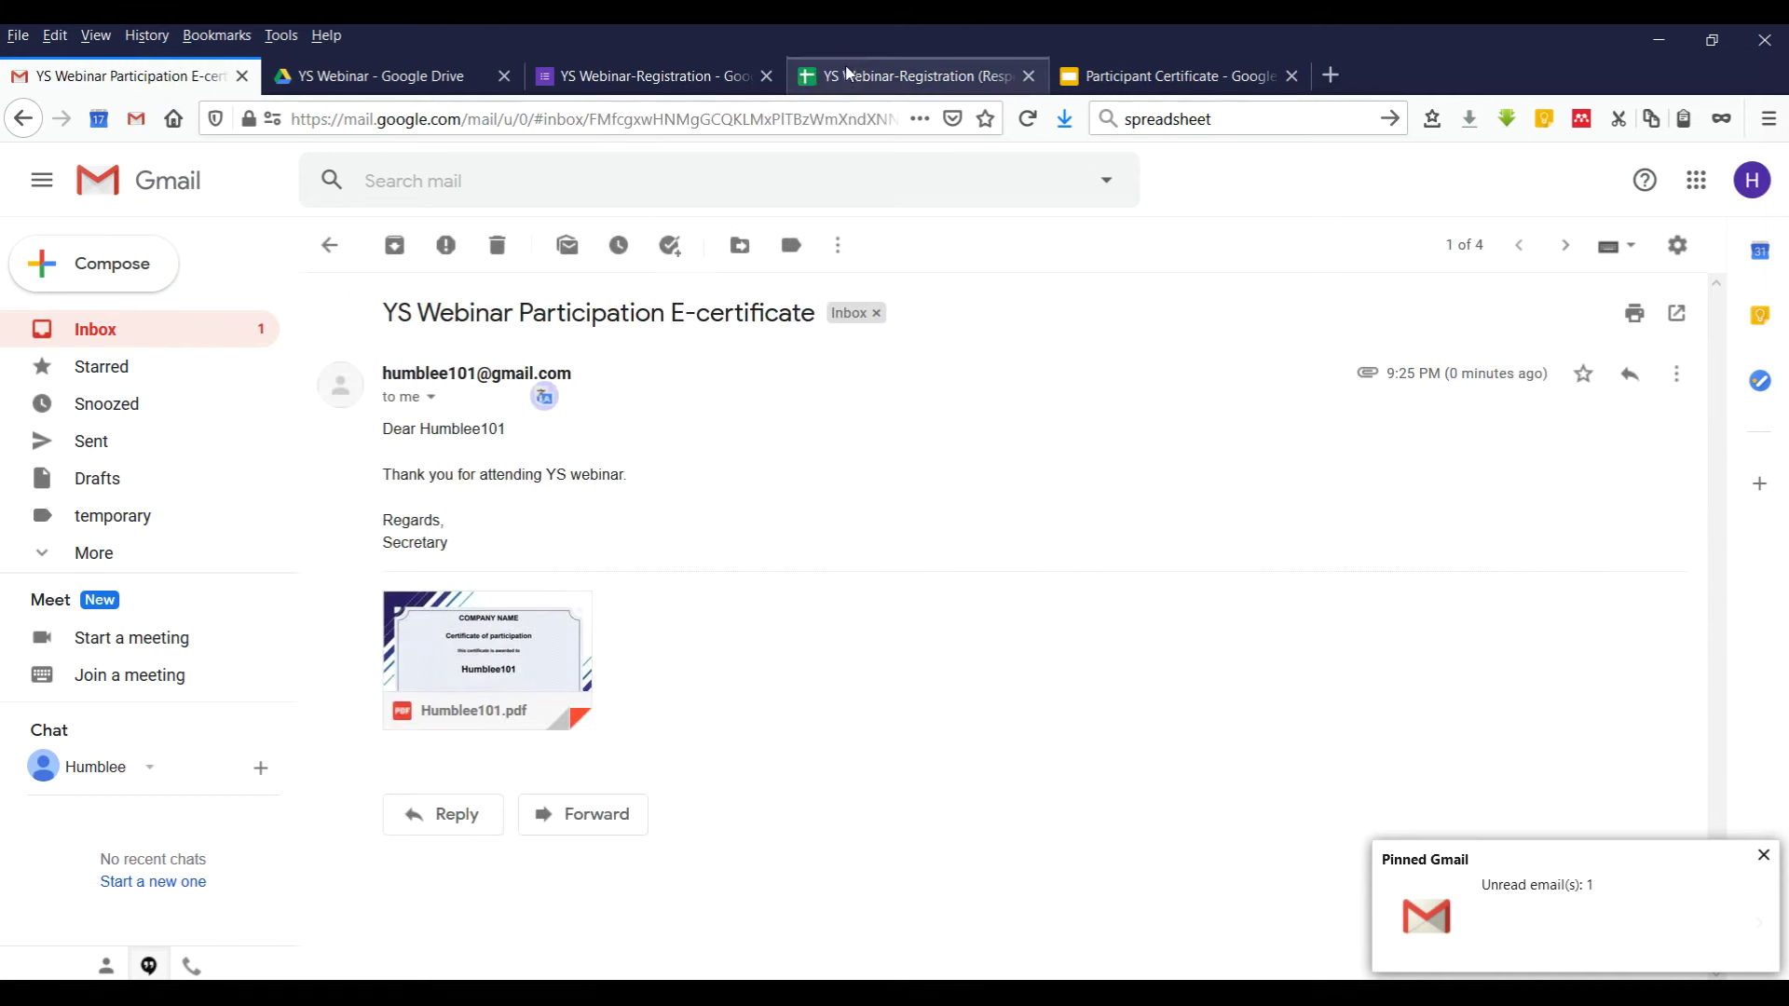
click(1286, 320)
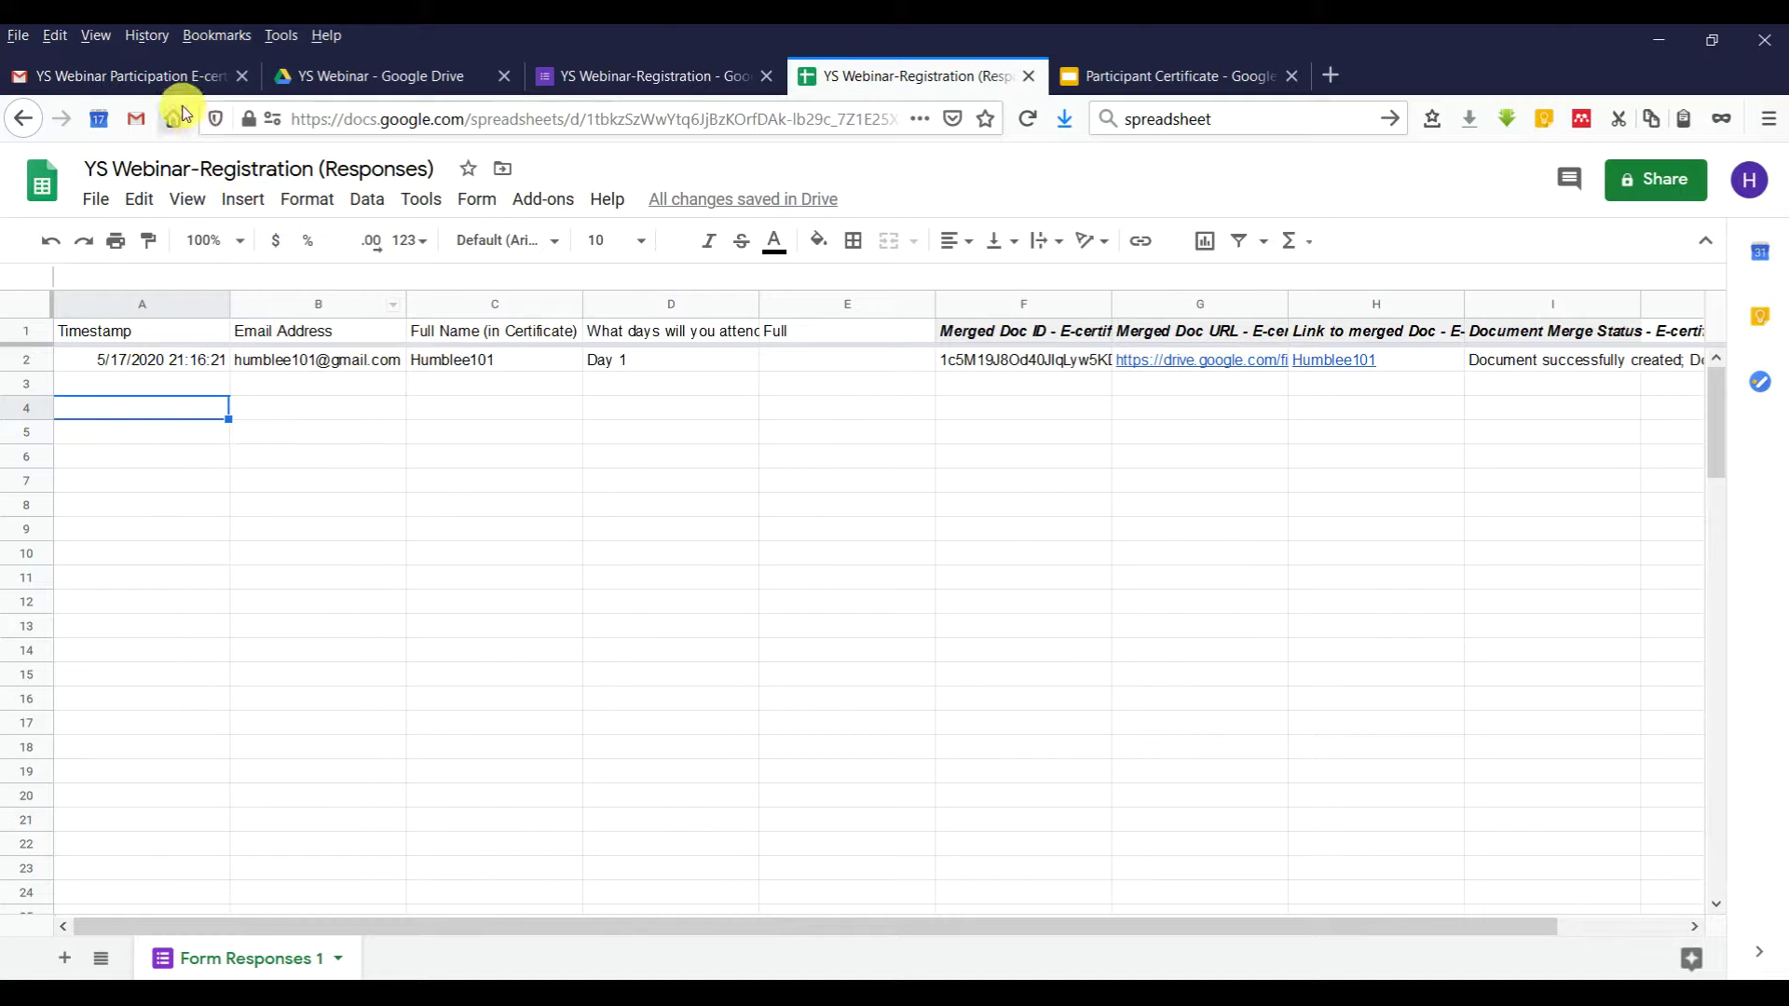
click(130, 75)
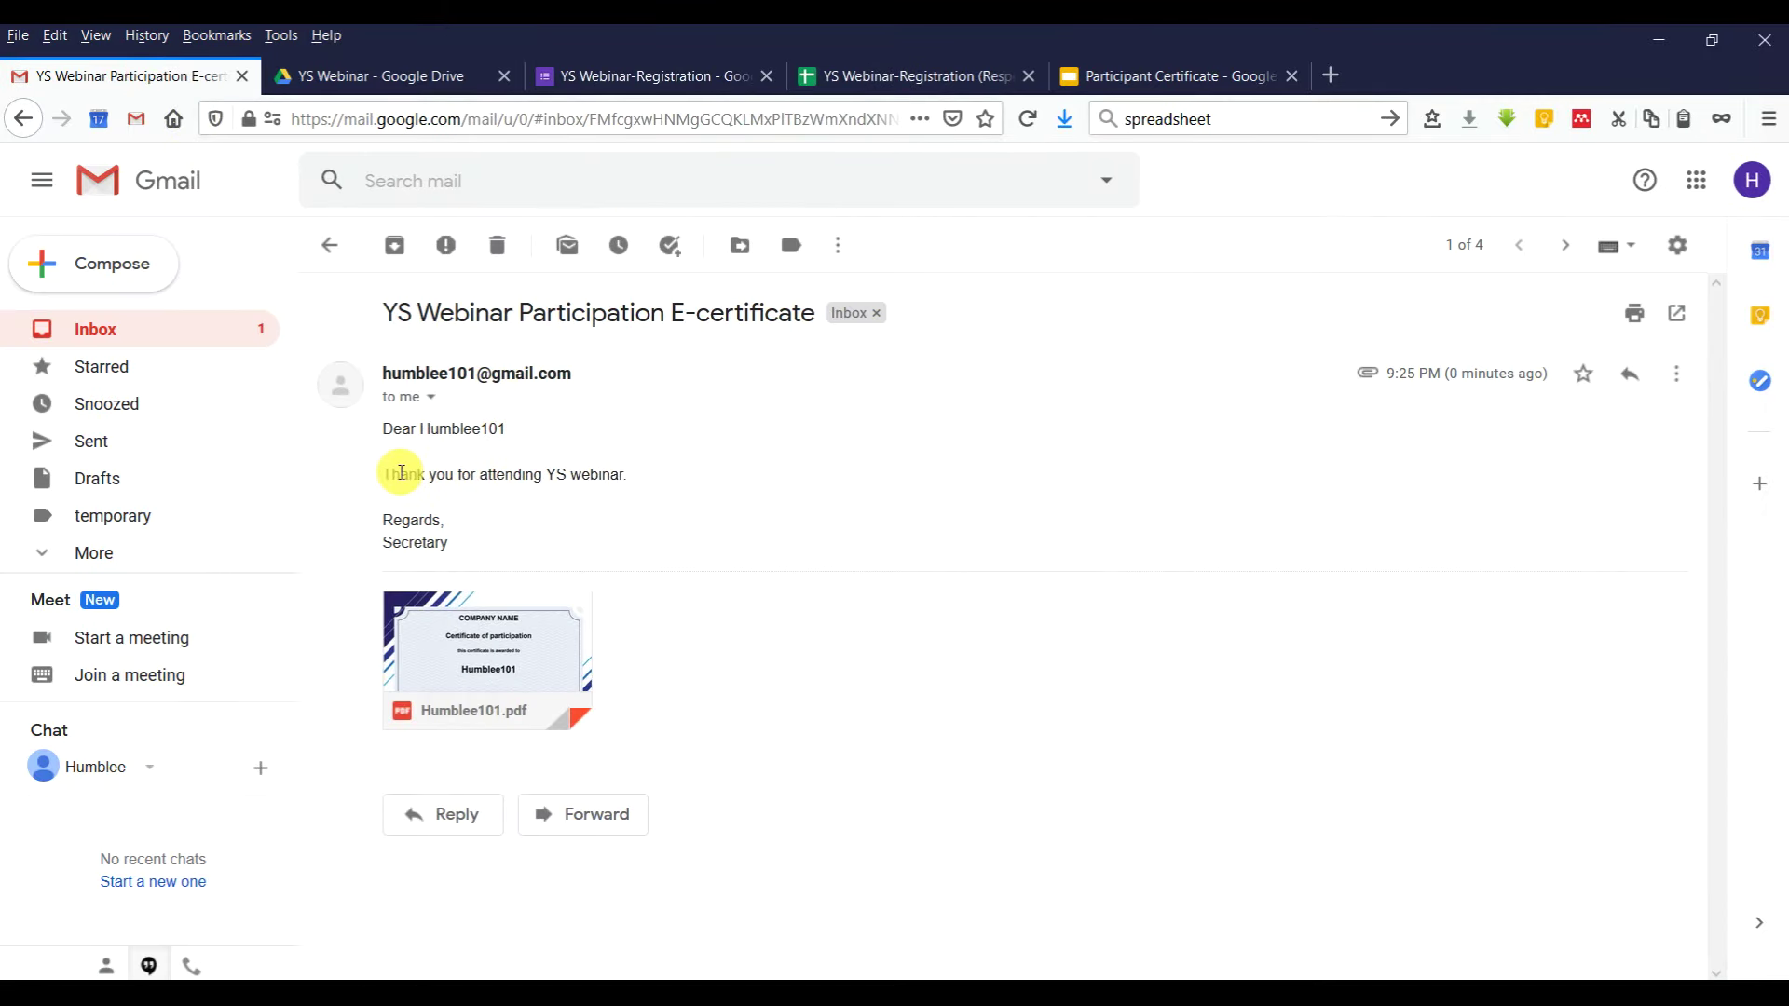
drag(382, 371, 415, 475)
click(484, 514)
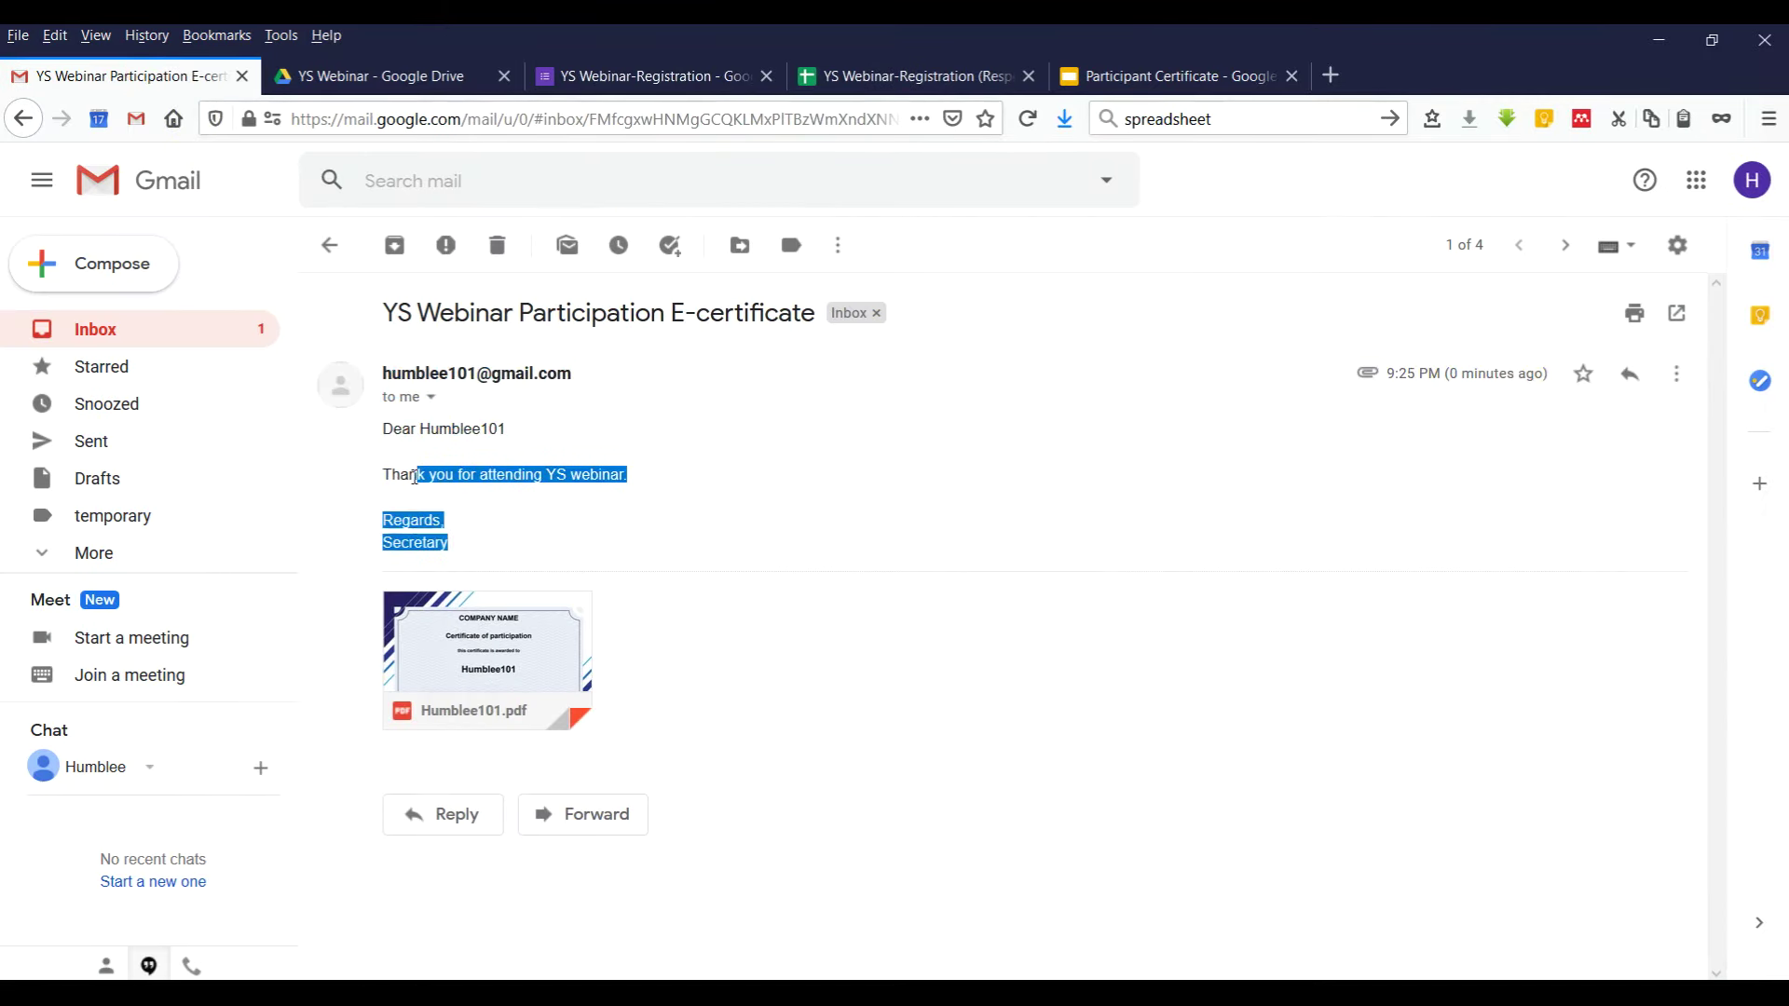
click(480, 647)
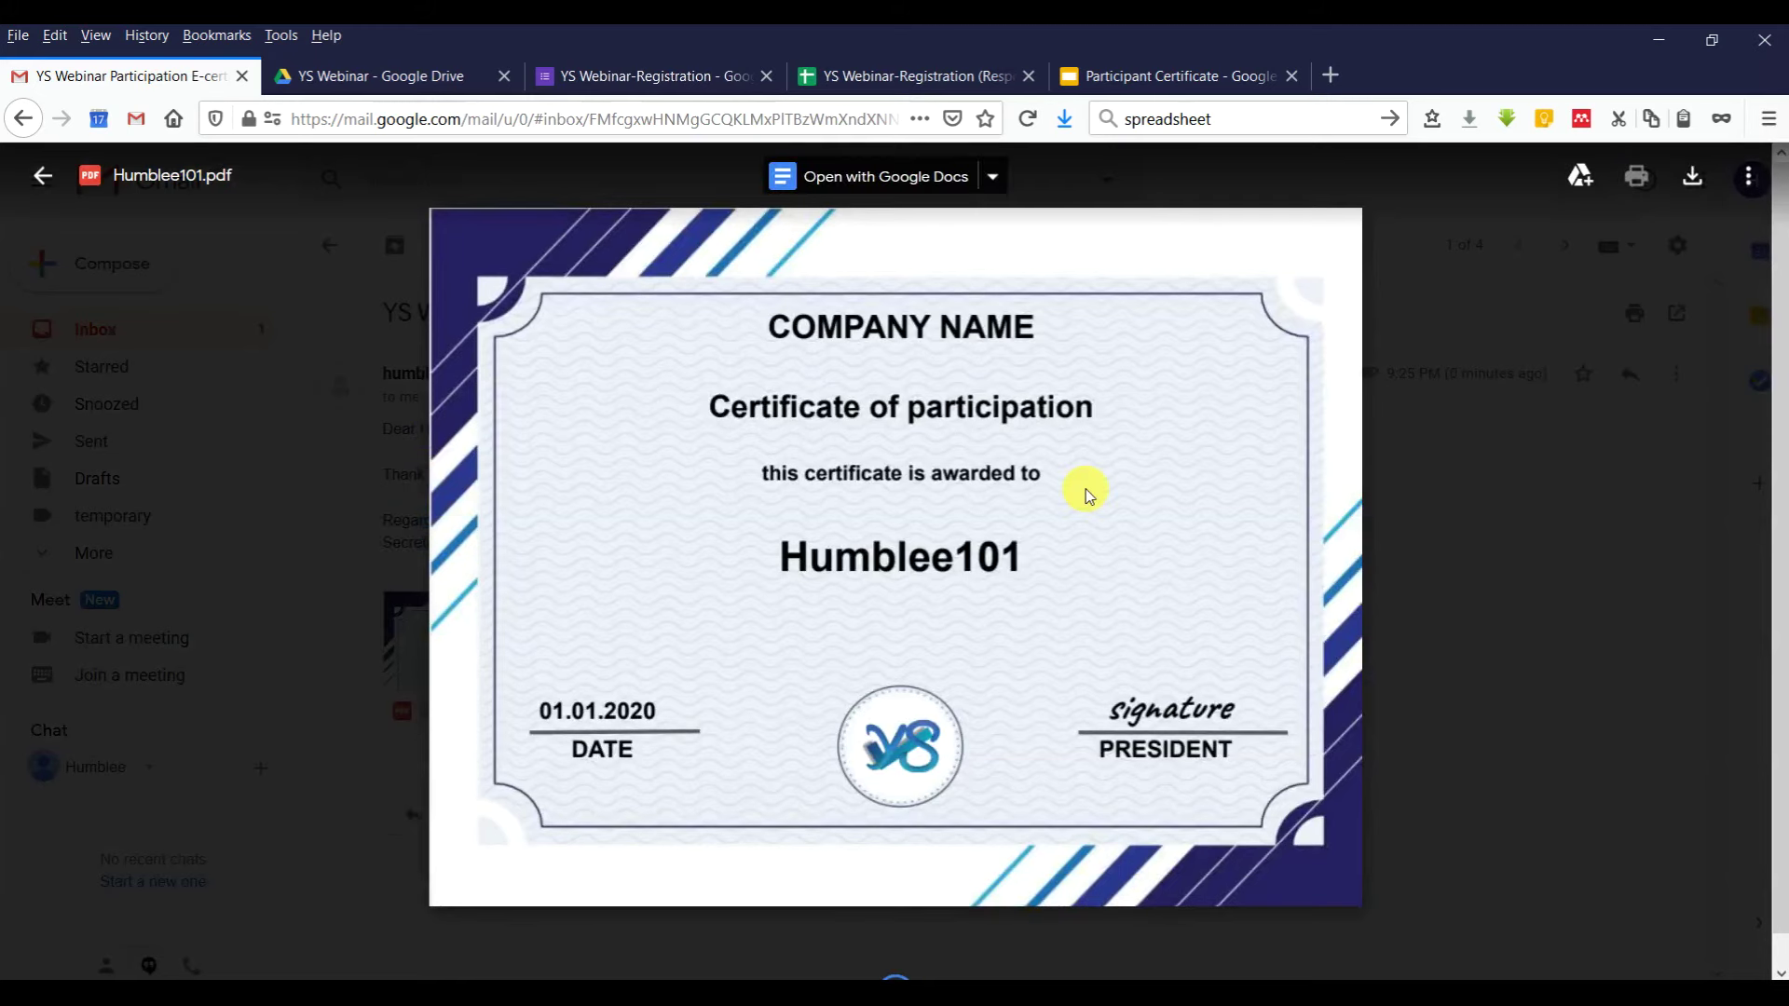
click(1485, 470)
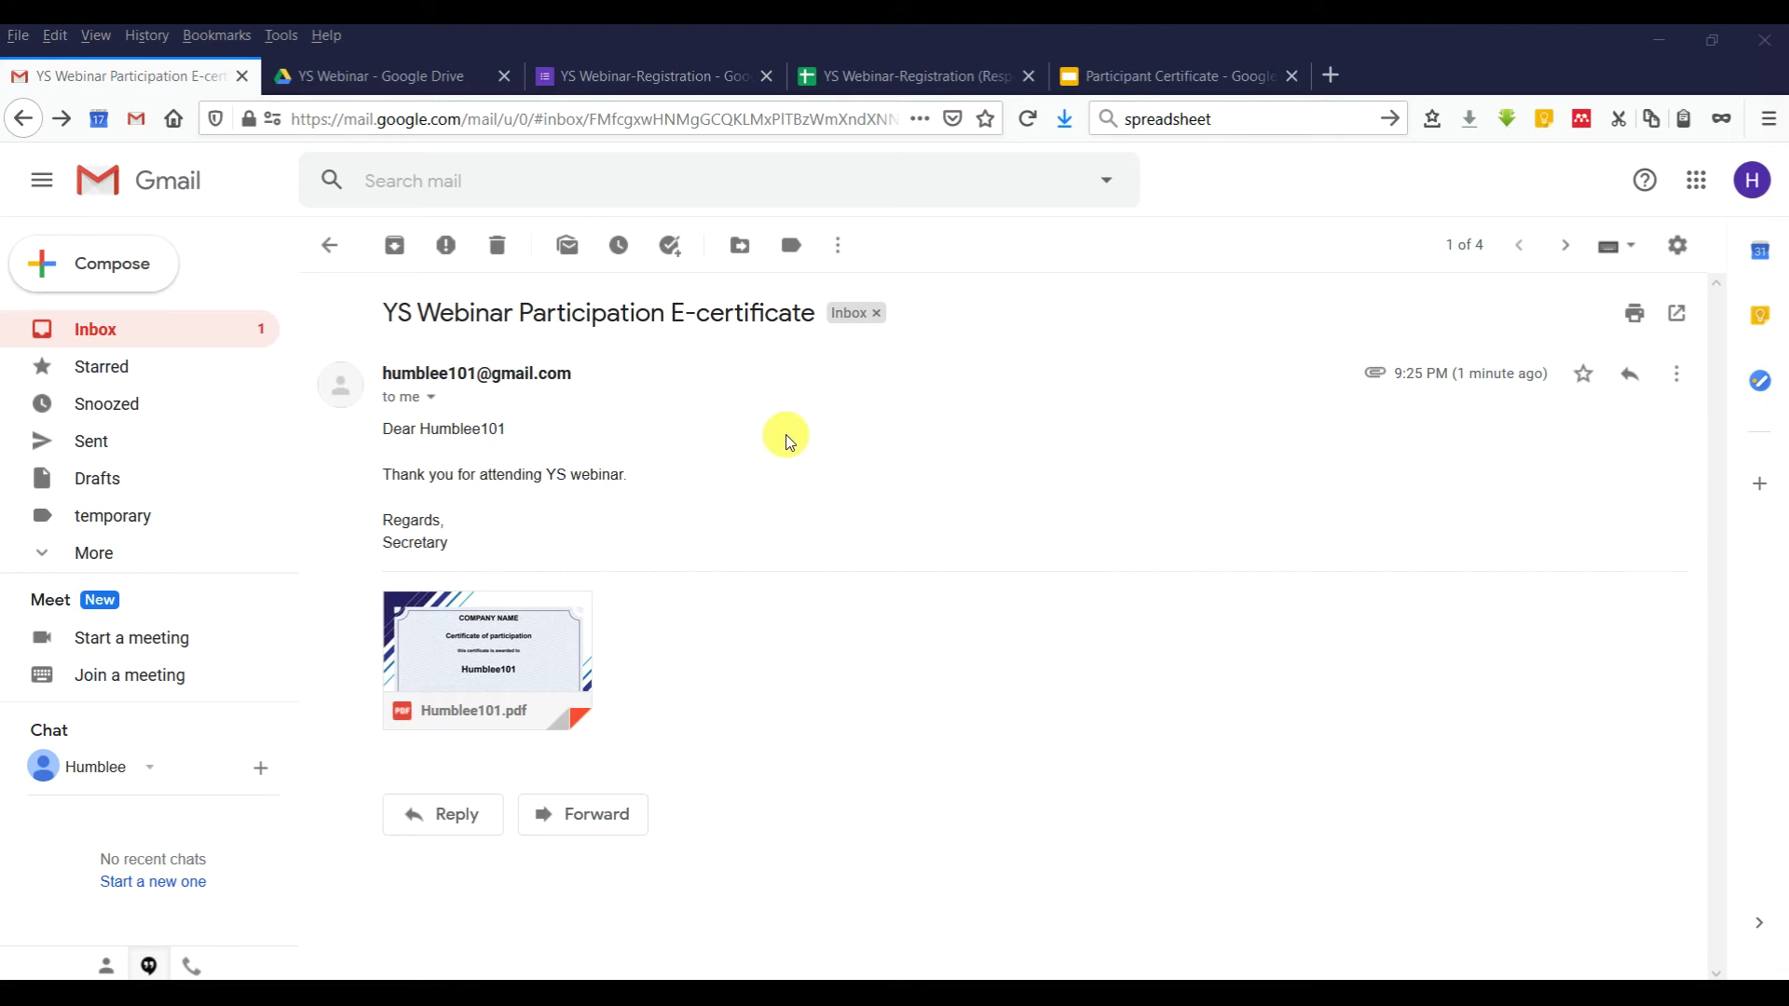
Reload Google Drive, go to My Drive and preview the new 146 KB certificate PDF.
click(384, 78)
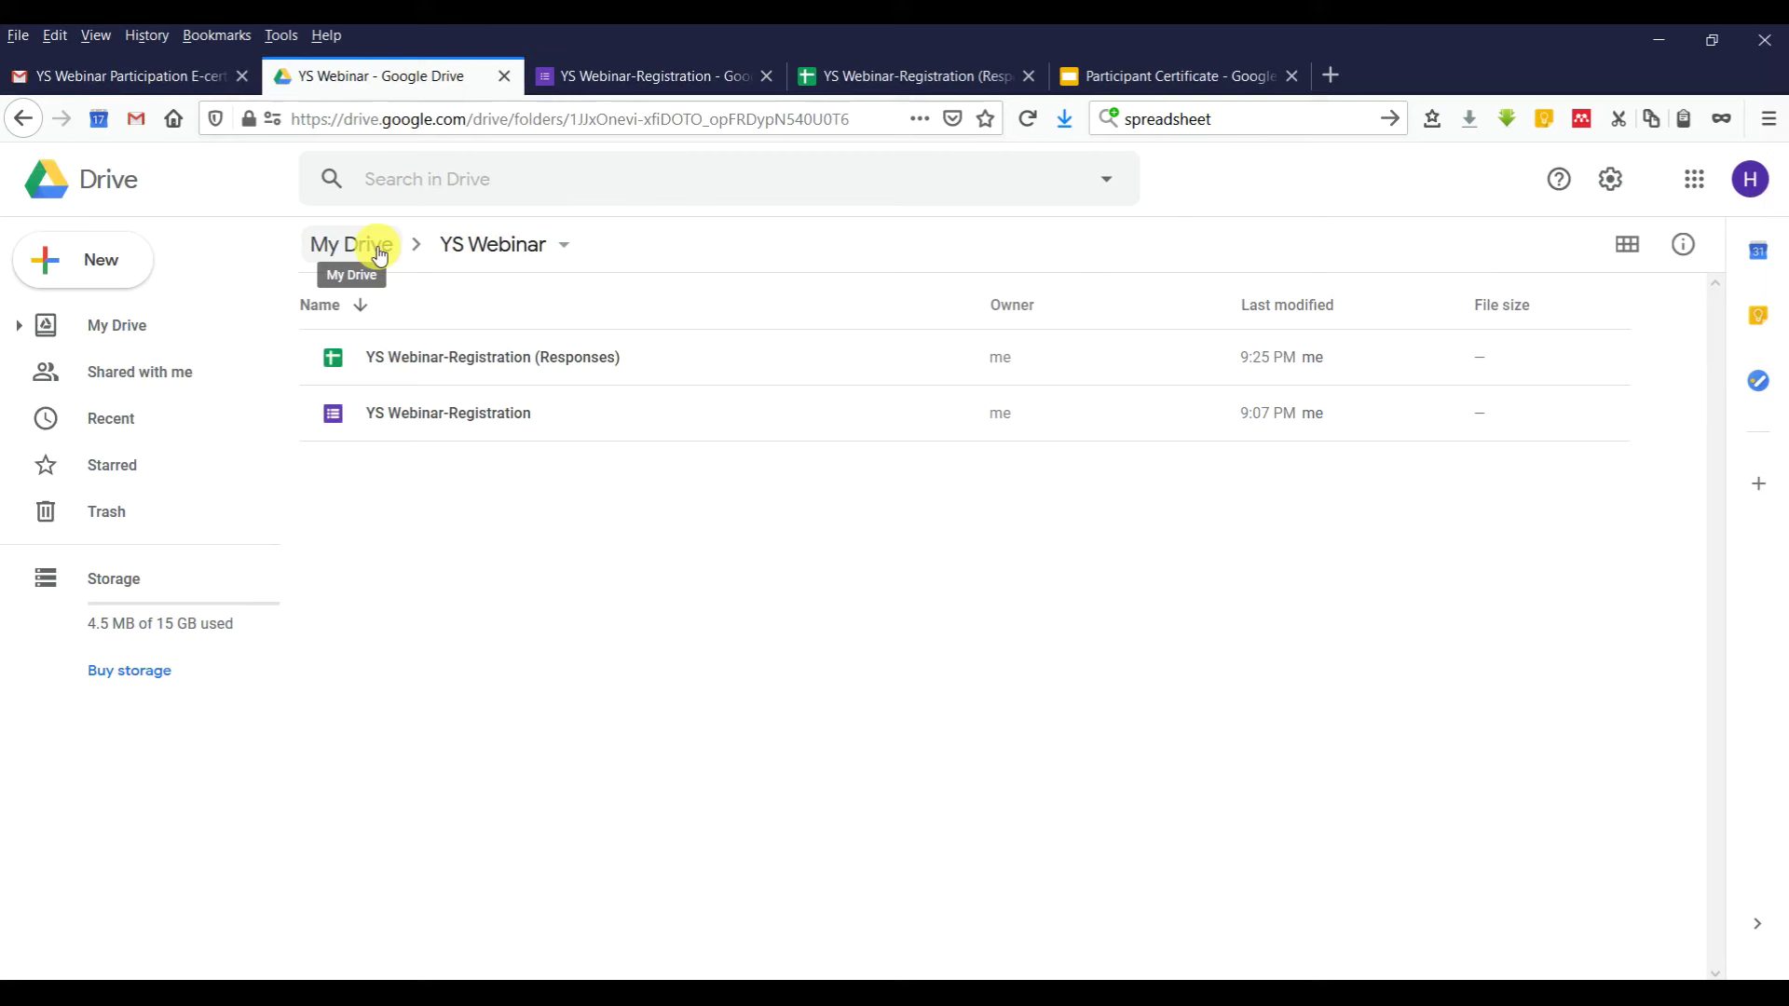
click(1028, 119)
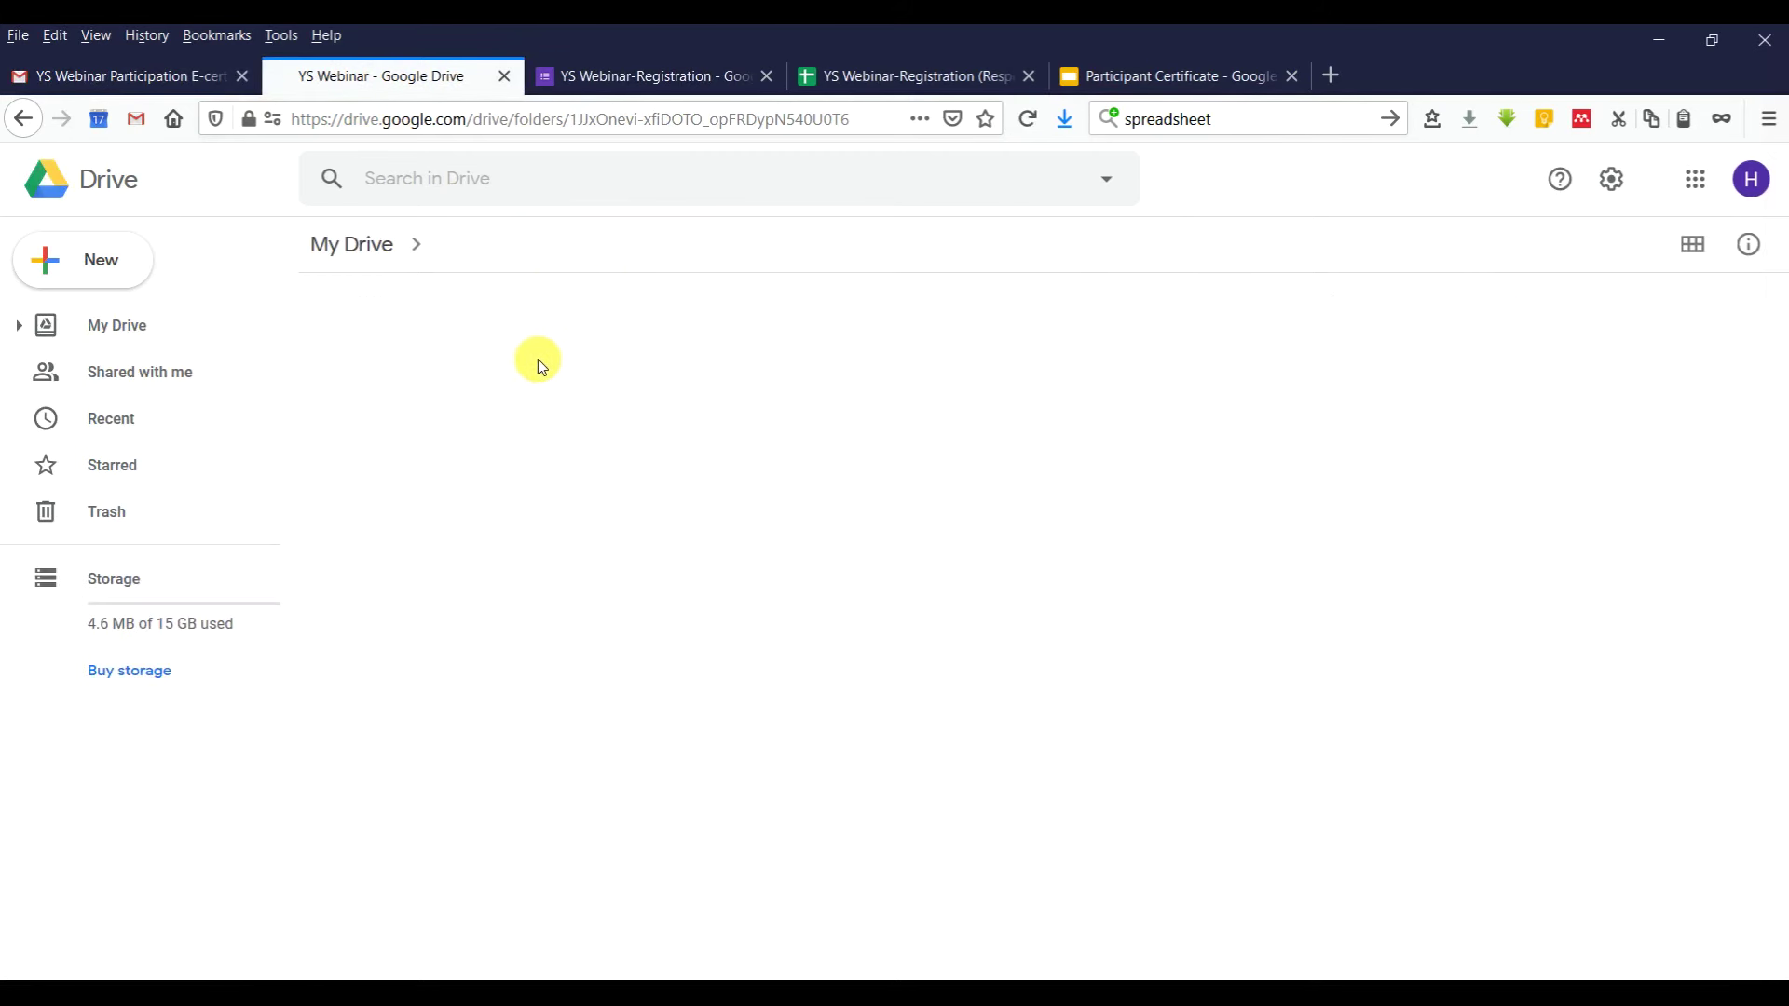
click(378, 244)
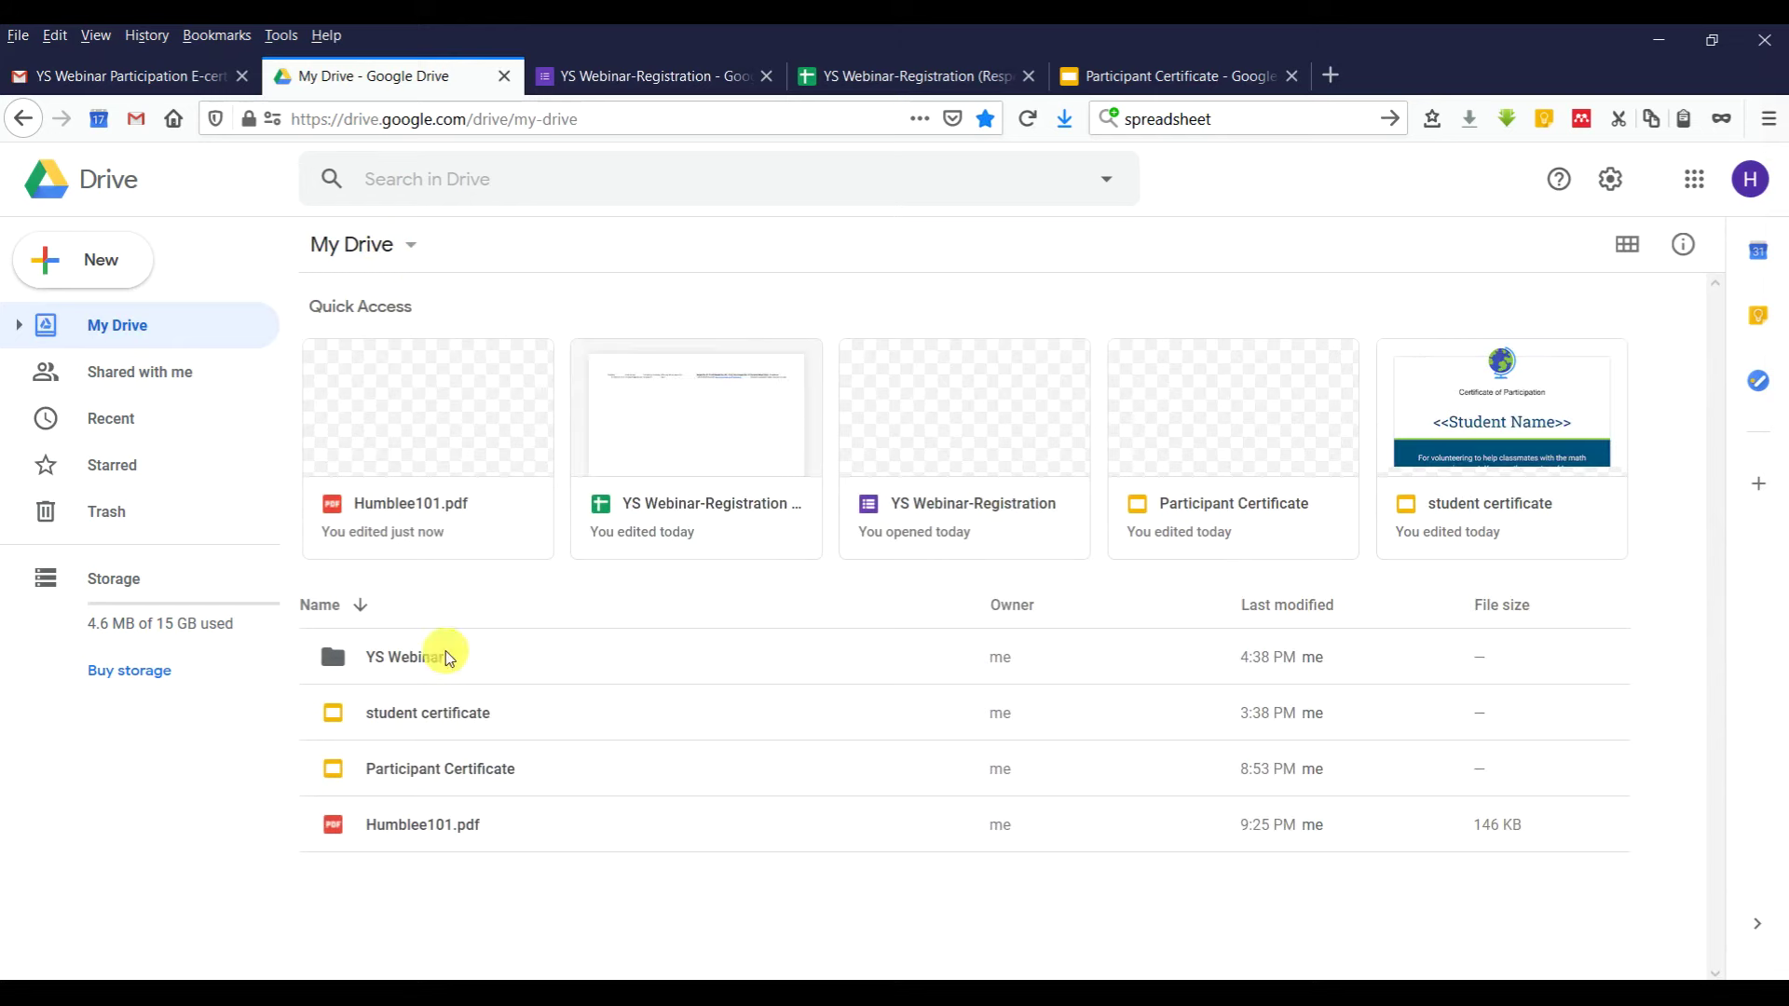
click(434, 832)
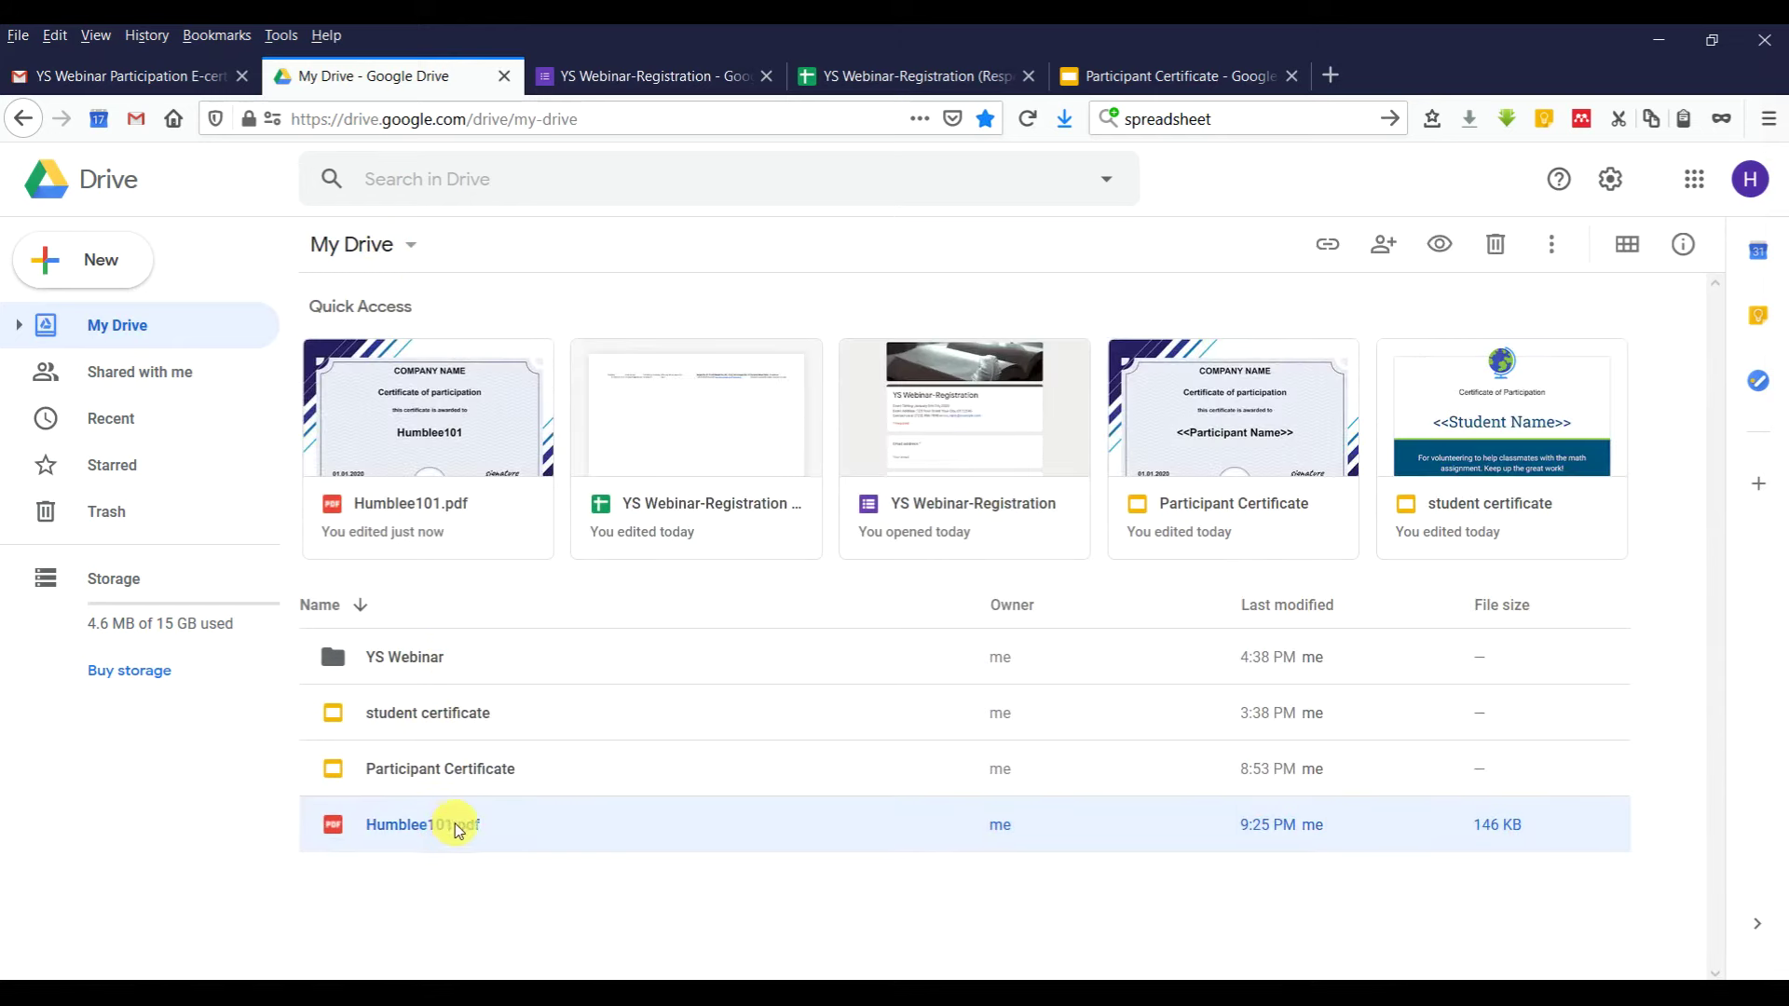
double_click(417, 829)
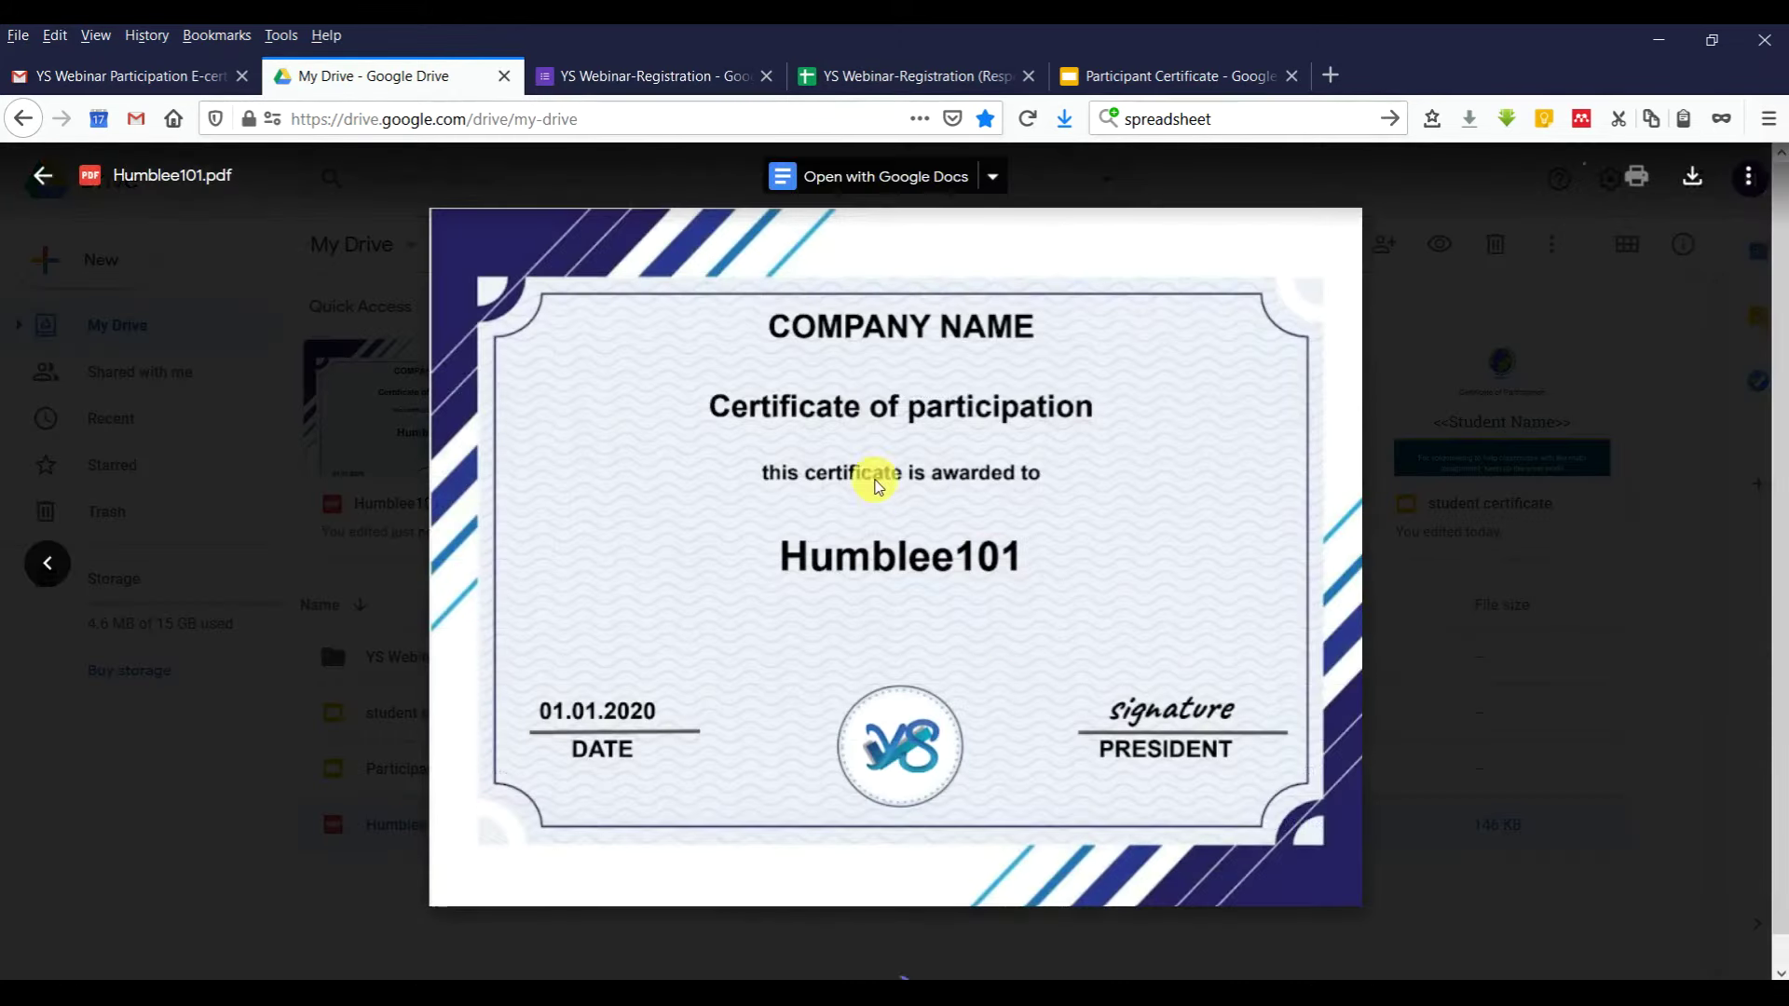
click(1499, 552)
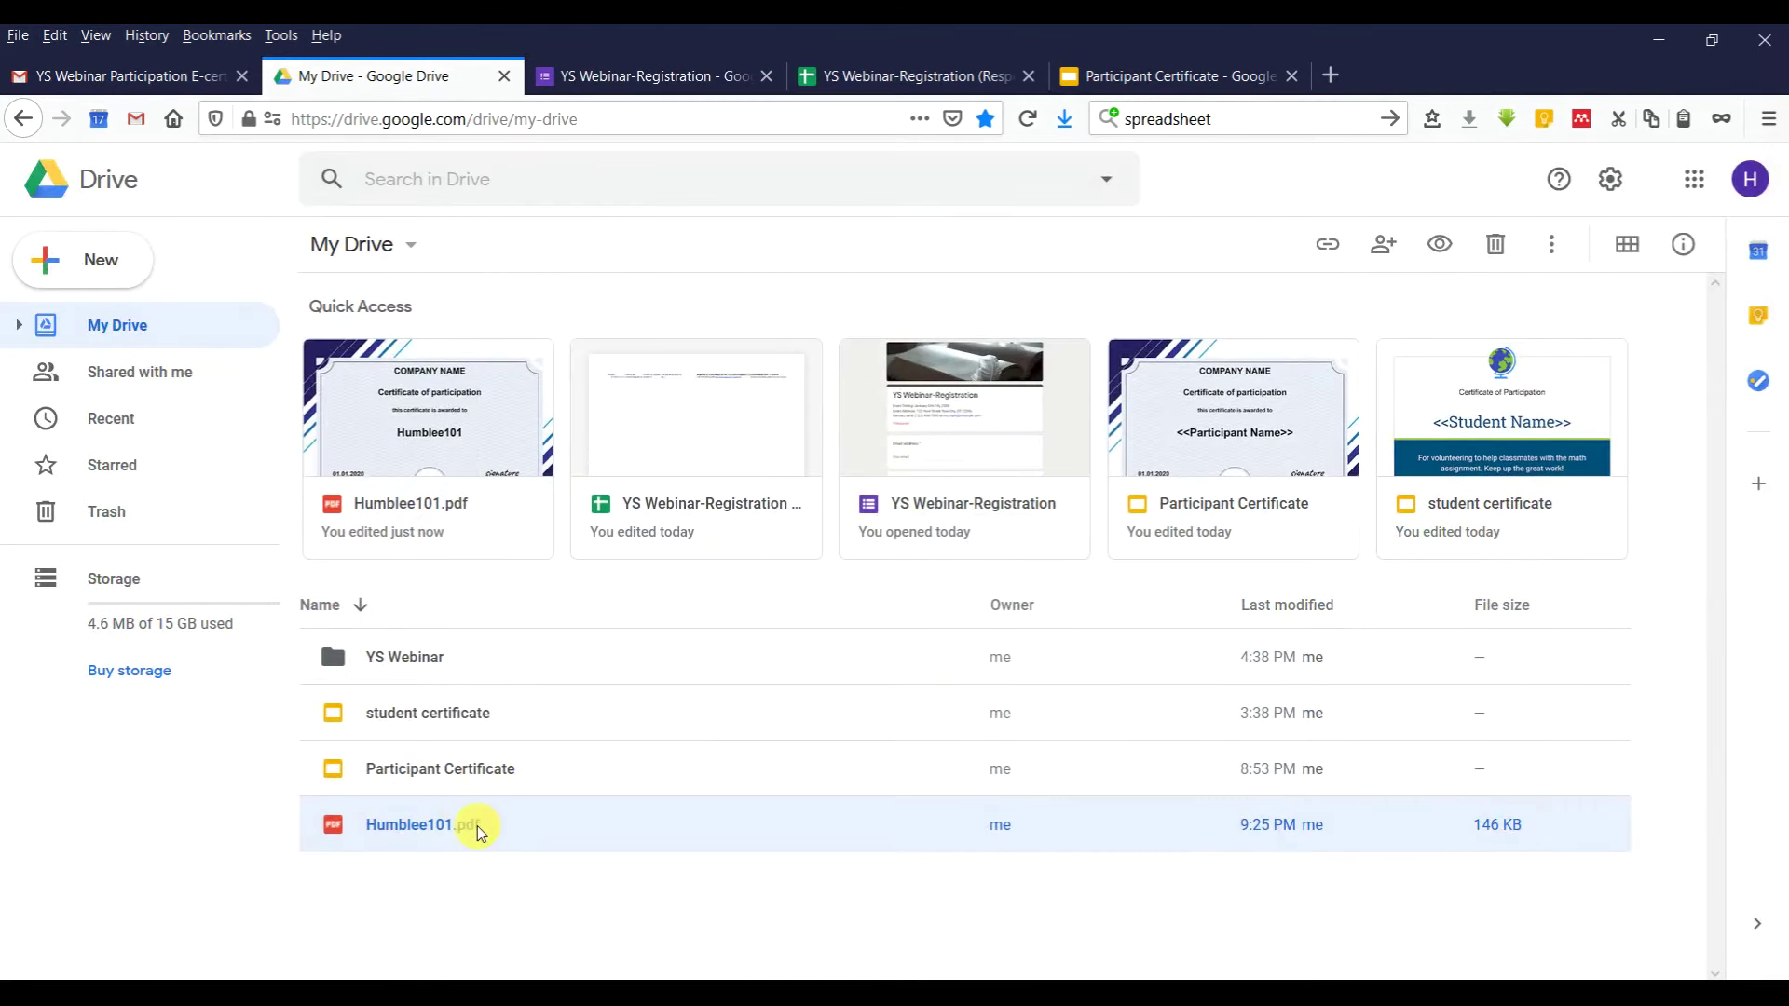